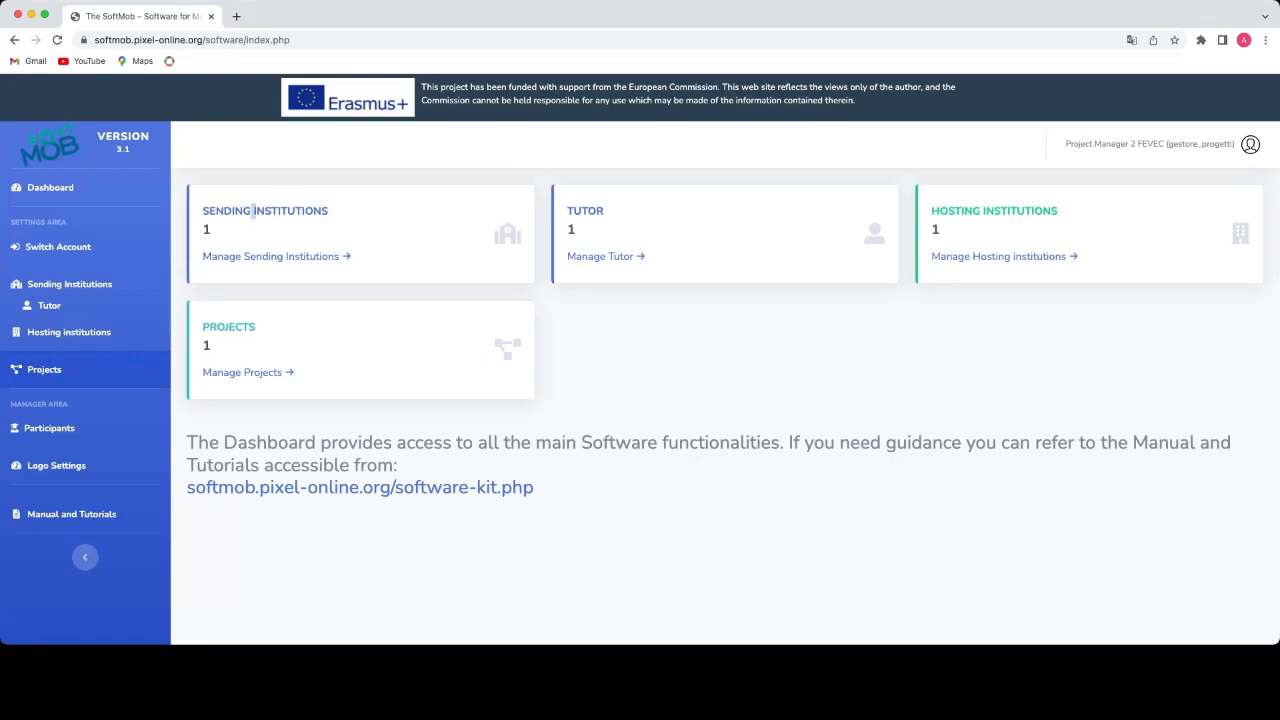
Open the document generation list of the Tutorial project.
{"action": "left_click_drag", "start_coordinate": [253, 211], "coordinate": [328, 211]}
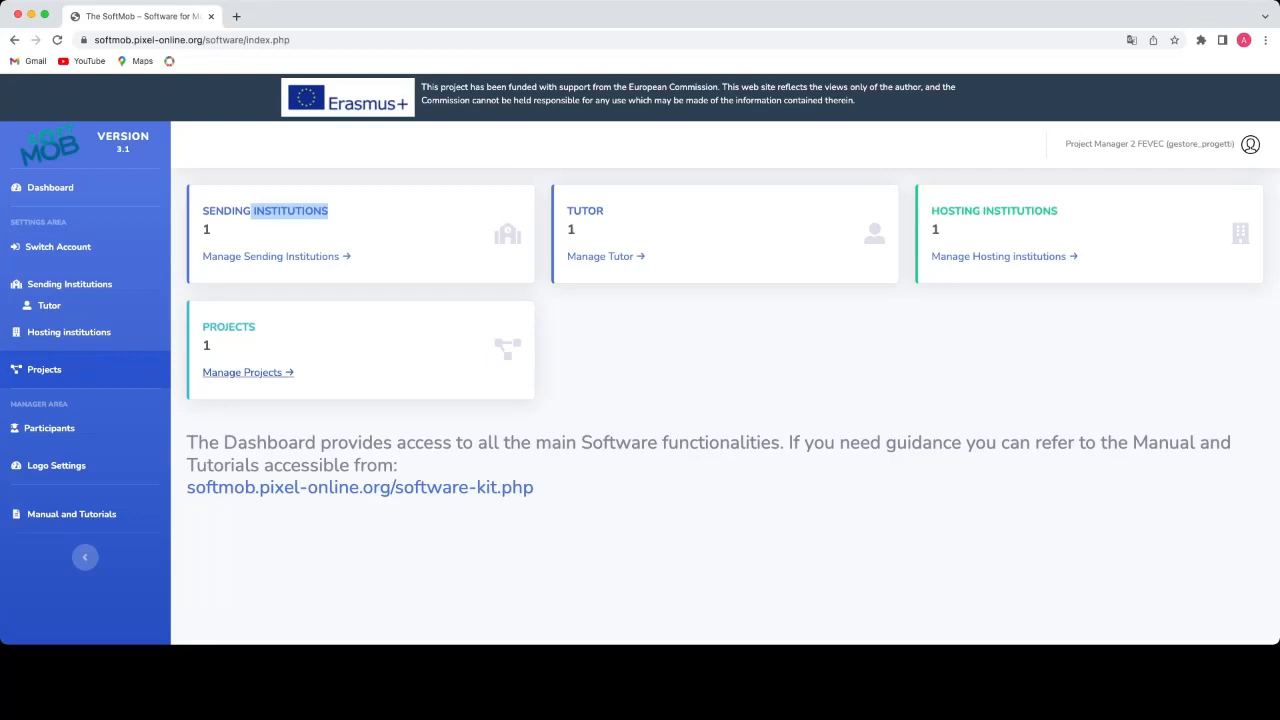
{"action": "left_click", "coordinate": [247, 372]}
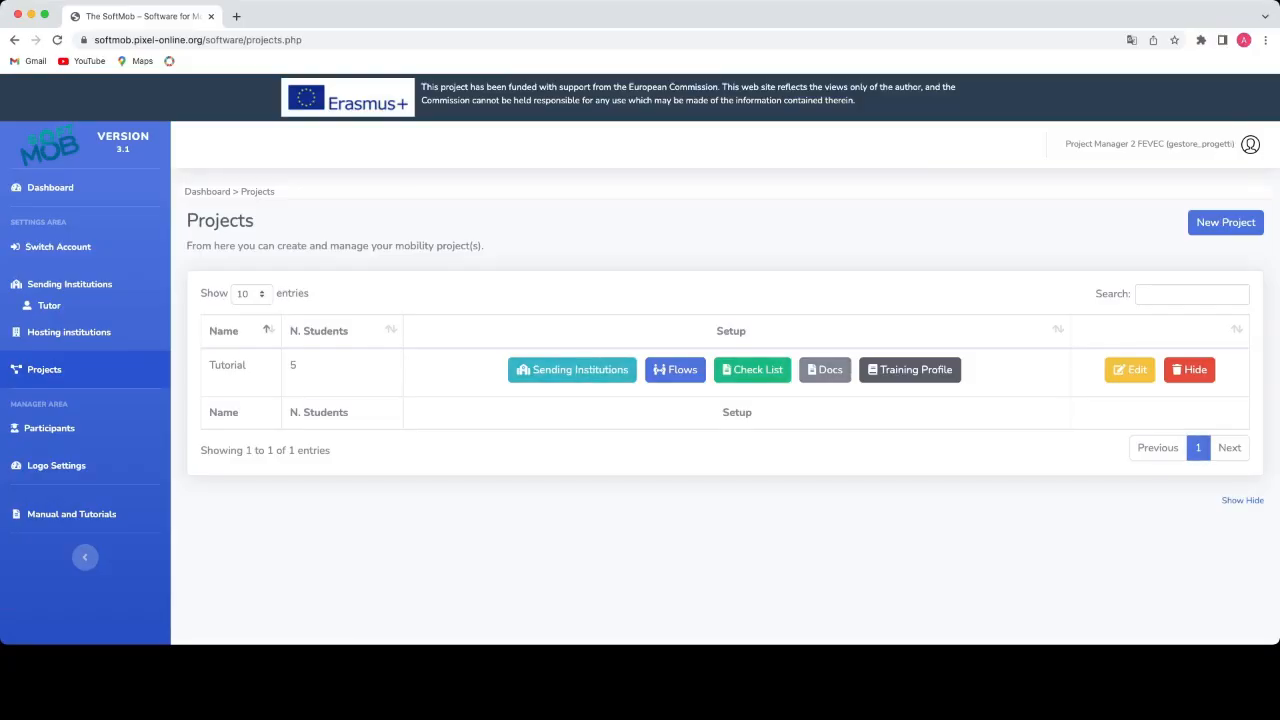
{"action": "scroll", "coordinate": [821, 362], "scroll_direction": "down", "scroll_amount": 1}
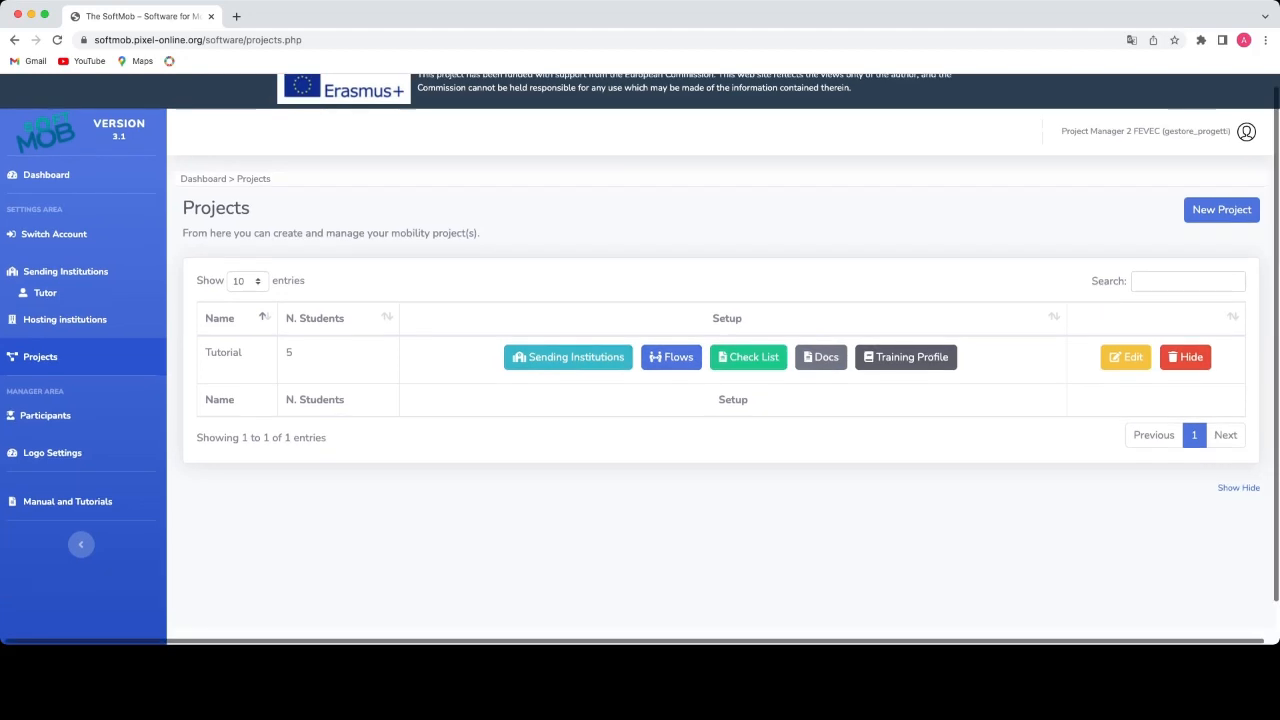
{"action": "left_click", "coordinate": [821, 361]}
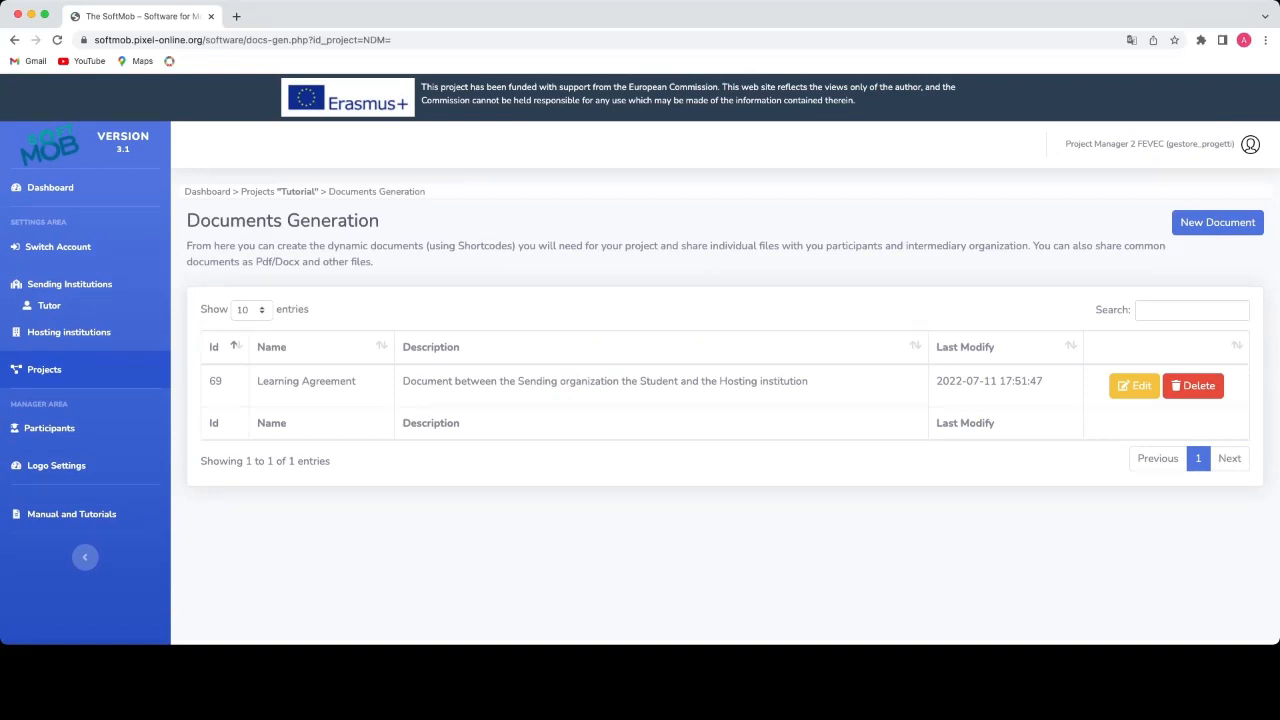
Open the blank new document form, review its fields, shortcode groups and editor, and return to the document list.
{"action": "scroll", "coordinate": [640, 358], "scroll_direction": "down", "scroll_amount": 1}
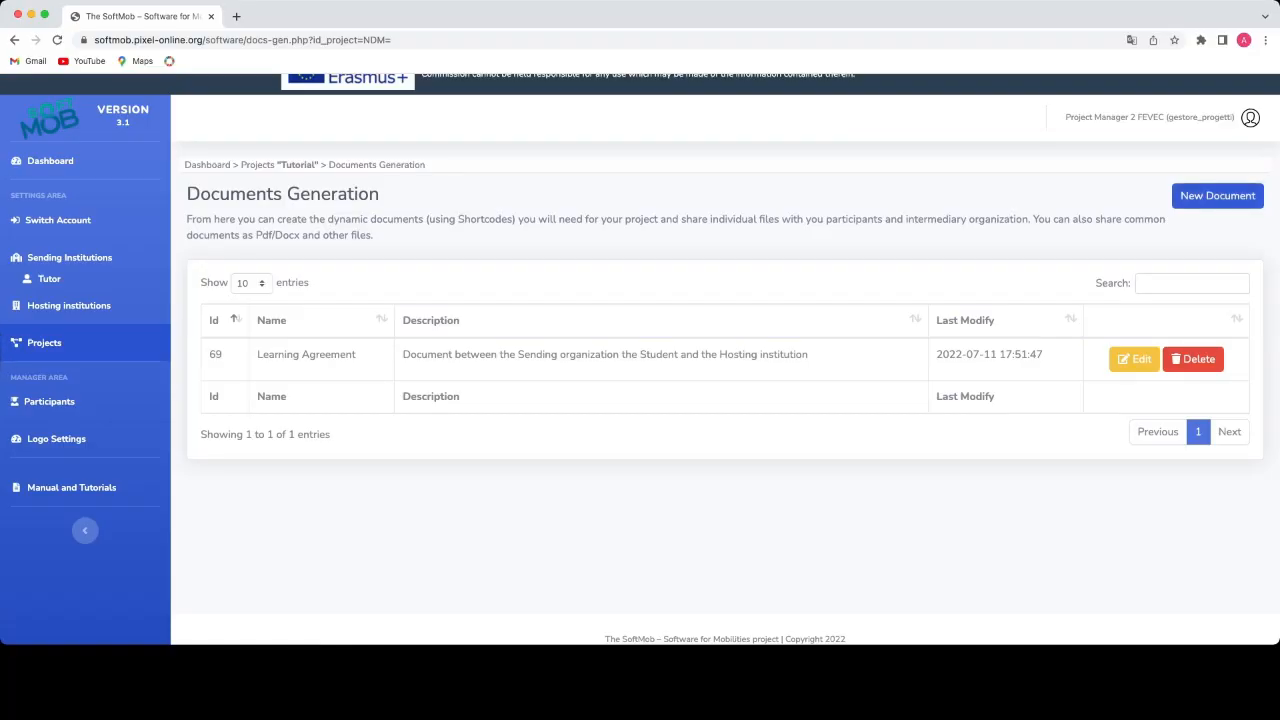
{"action": "left_click", "coordinate": [1217, 195]}
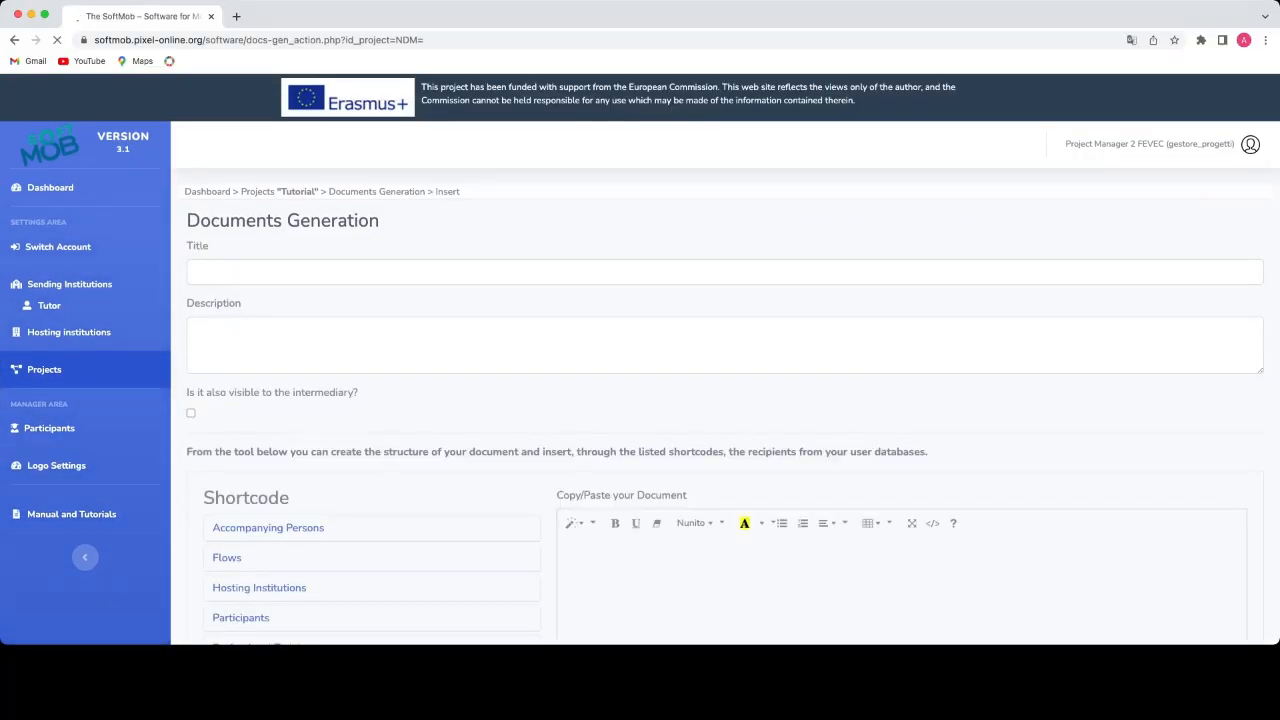
{"action": "scroll", "coordinate": [725, 380], "scroll_direction": "down", "scroll_amount": 5}
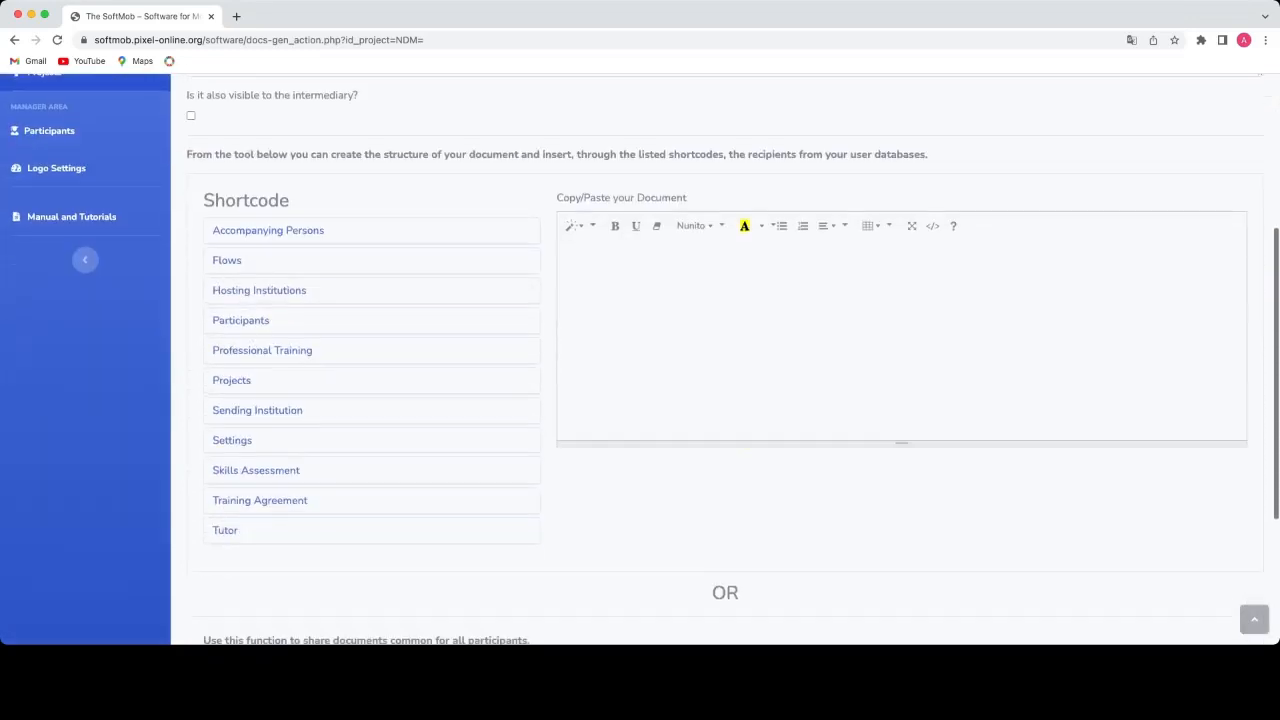
{"action": "scroll", "coordinate": [725, 380], "scroll_direction": "down", "scroll_amount": 1}
{"action": "scroll", "coordinate": [725, 380], "scroll_direction": "up", "scroll_amount": 1}
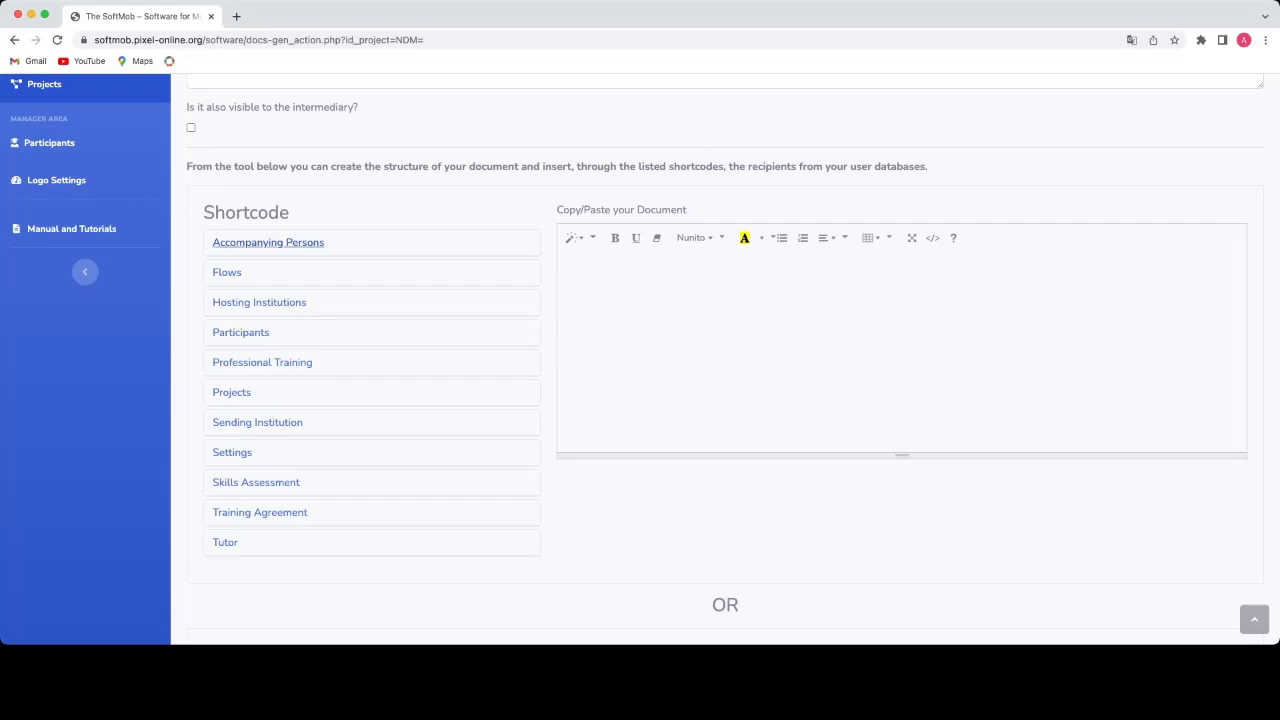
{"action": "scroll", "coordinate": [268, 242], "scroll_direction": "up", "scroll_amount": 4}
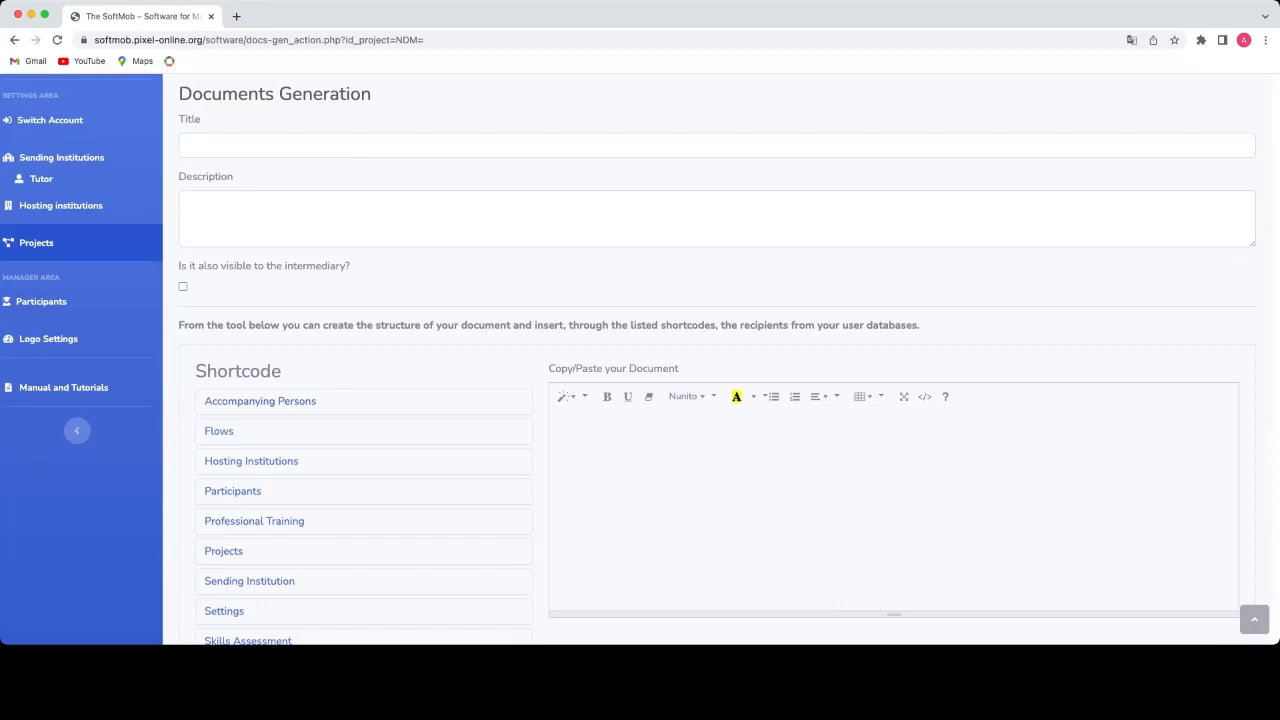
{"action": "left_click", "coordinate": [14, 40]}
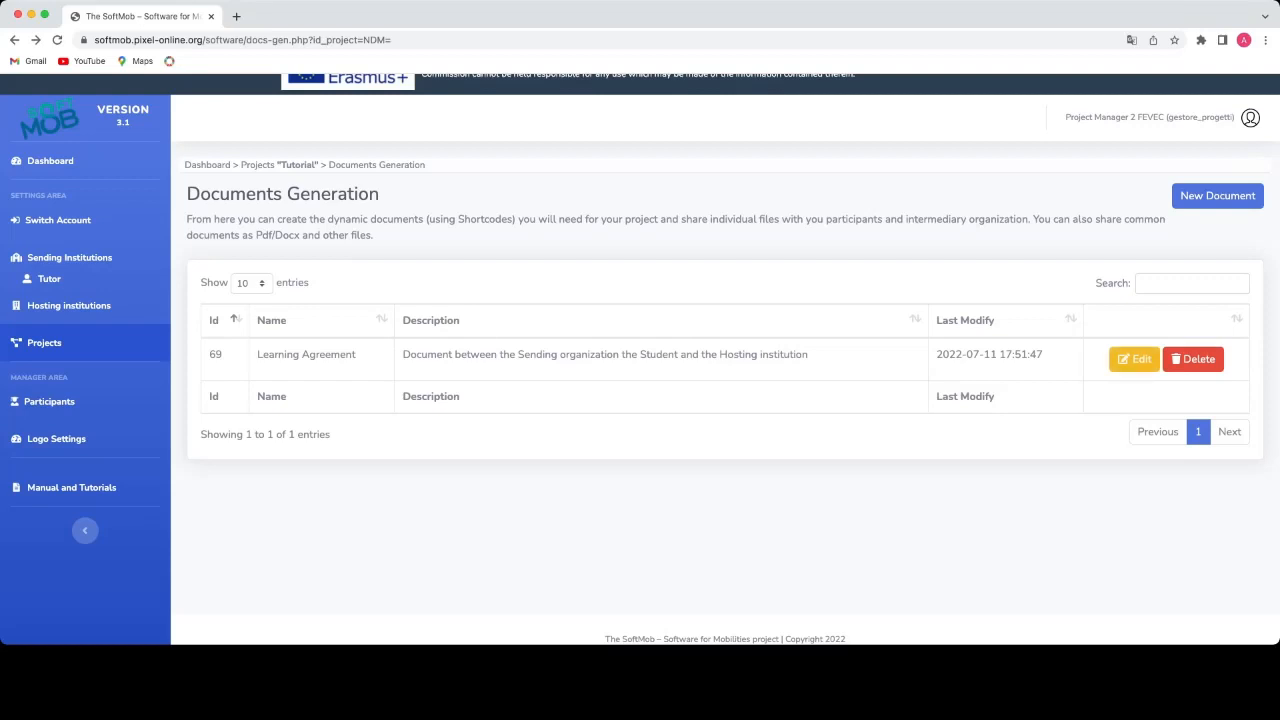
Open the Learning Agreement document for editing and review its title and description.
{"action": "left_click", "coordinate": [1134, 359]}
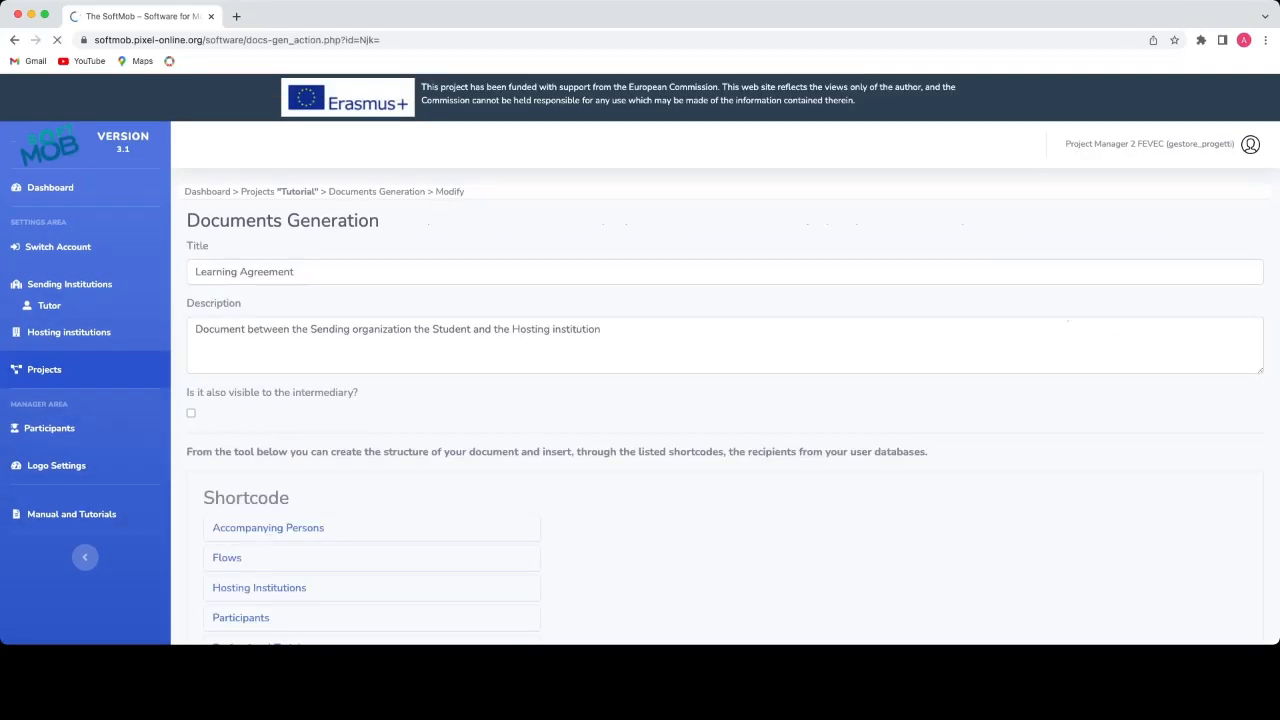
{"action": "scroll", "coordinate": [640, 360], "scroll_direction": "down", "scroll_amount": 2}
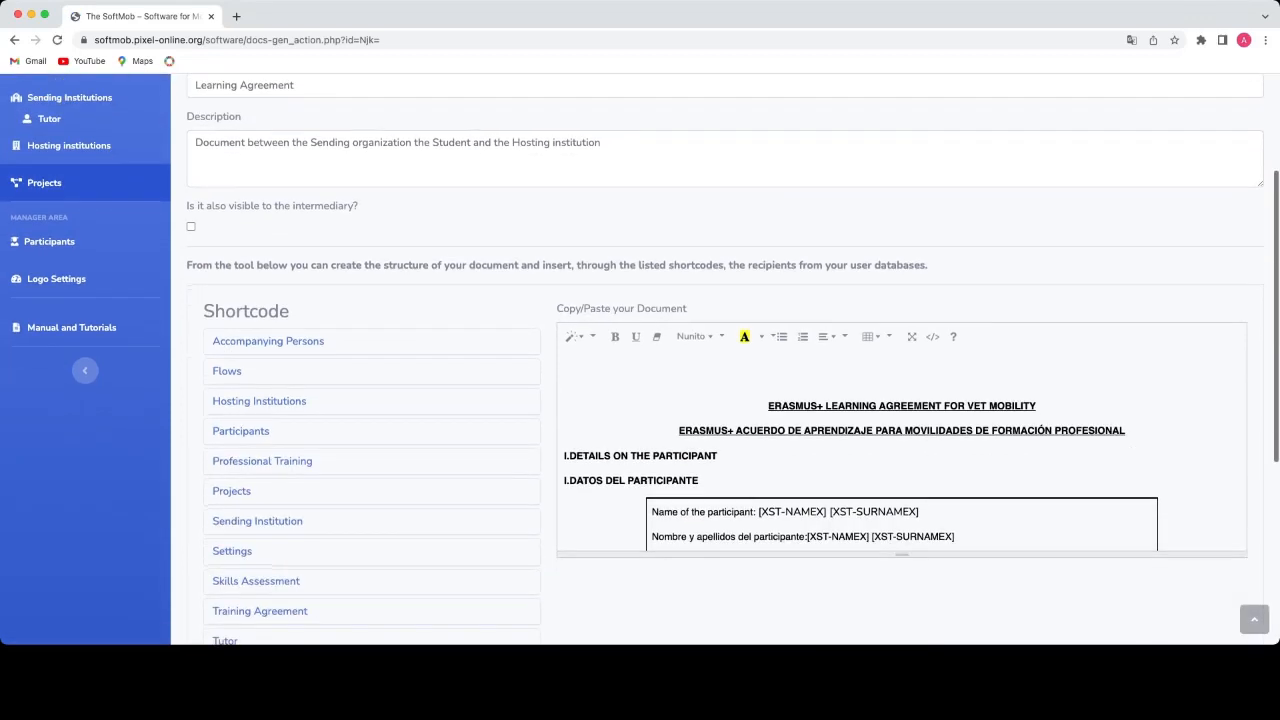
{"action": "scroll", "coordinate": [640, 360], "scroll_direction": "up", "scroll_amount": 2}
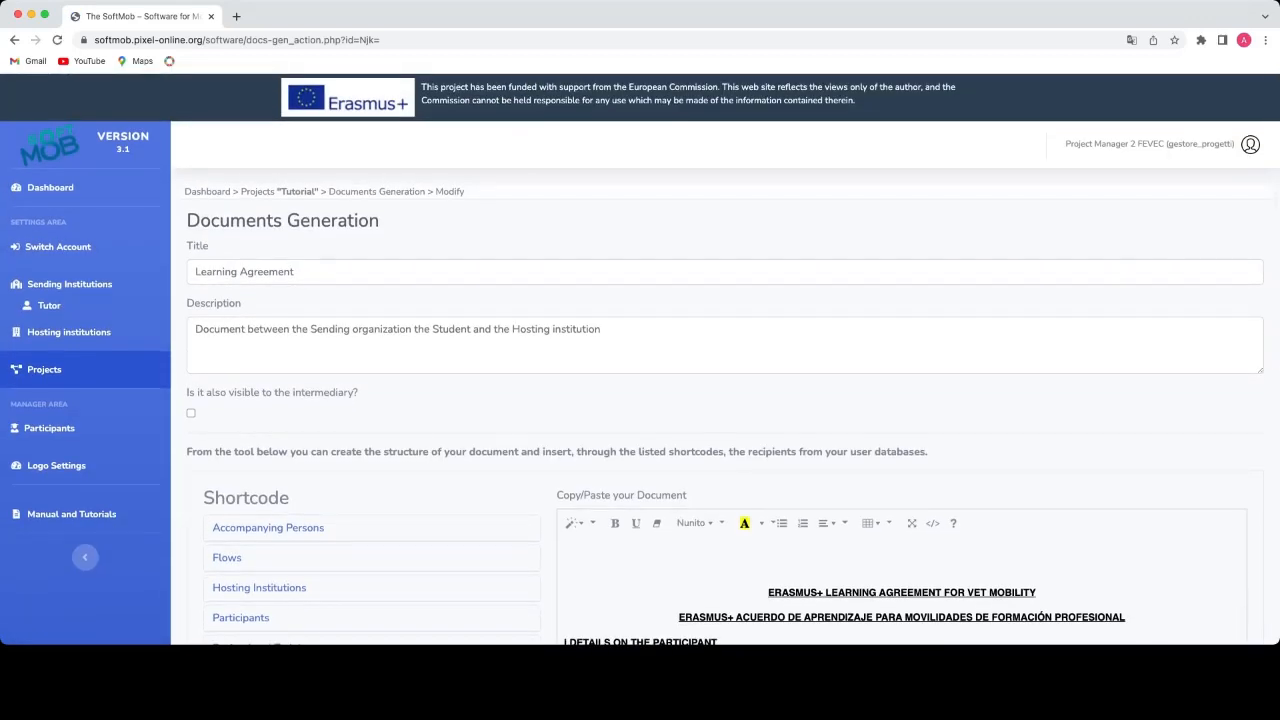
{"action": "scroll", "coordinate": [640, 360], "scroll_direction": "down", "scroll_amount": 1}
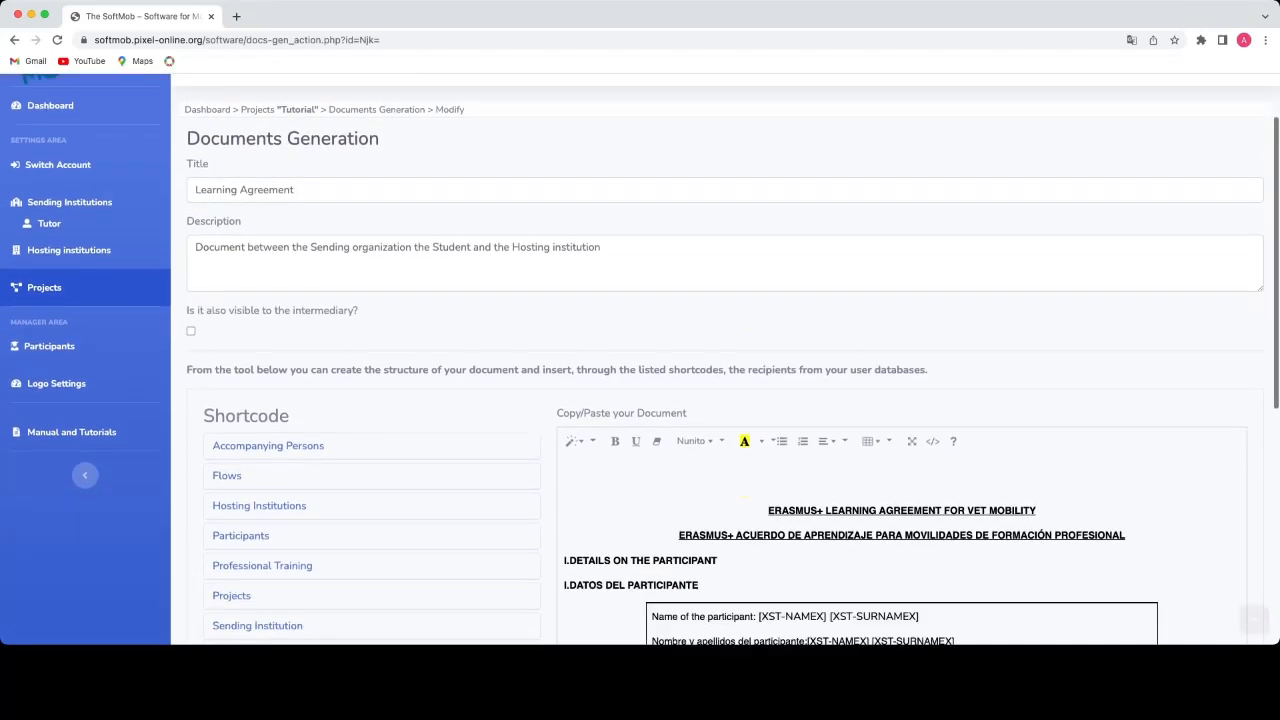
Examine the participant details section of the Learning Agreement and the shortcodes used in it.
{"action": "scroll", "coordinate": [640, 360], "scroll_direction": "down", "scroll_amount": 1}
{"action": "scroll", "coordinate": [640, 360], "scroll_direction": "down", "scroll_amount": 1}
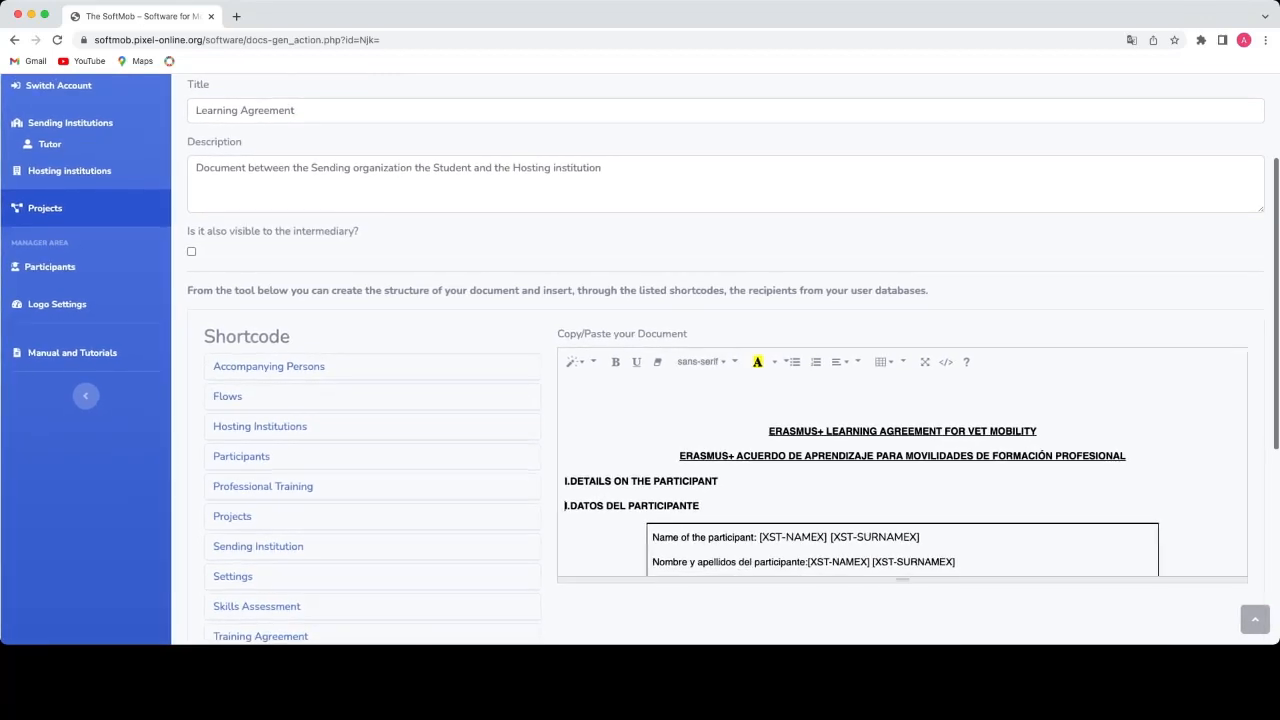
{"action": "scroll", "coordinate": [902, 480], "scroll_direction": "down", "scroll_amount": 1}
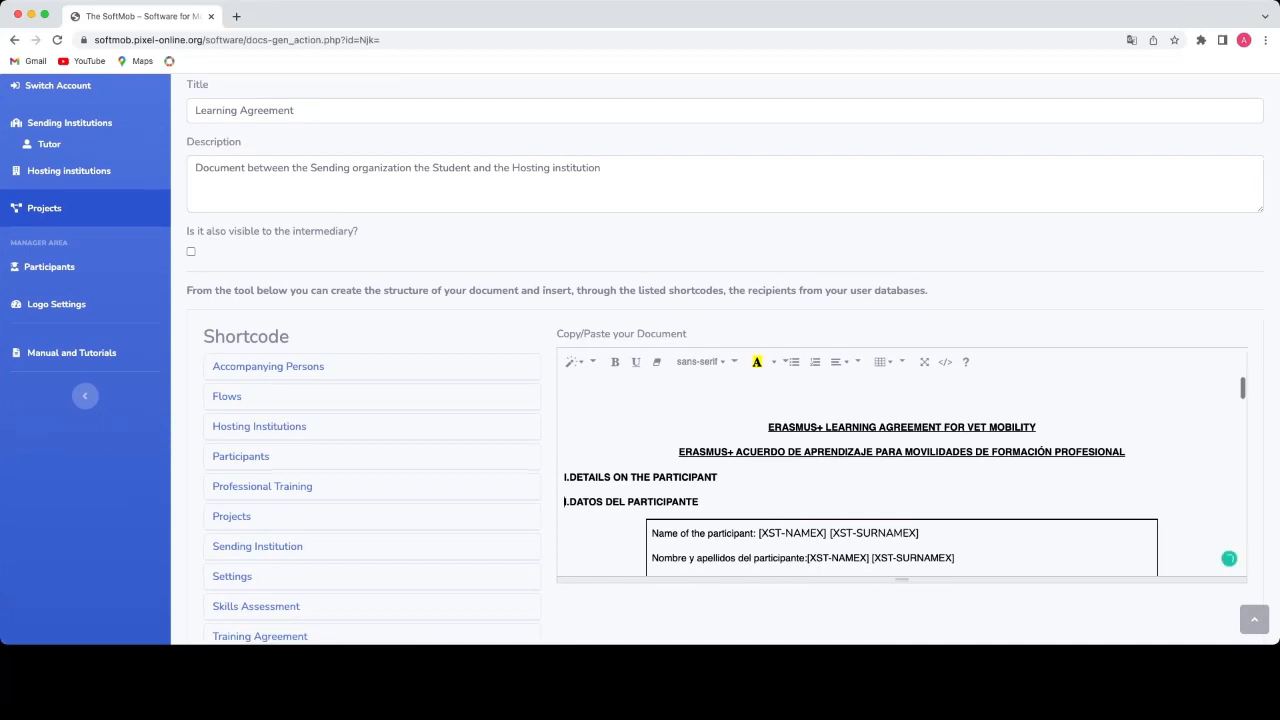
{"action": "scroll", "coordinate": [902, 480], "scroll_direction": "up", "scroll_amount": 1}
{"action": "scroll", "coordinate": [902, 480], "scroll_direction": "up", "scroll_amount": 1}
{"action": "scroll", "coordinate": [640, 360], "scroll_direction": "down", "scroll_amount": 1}
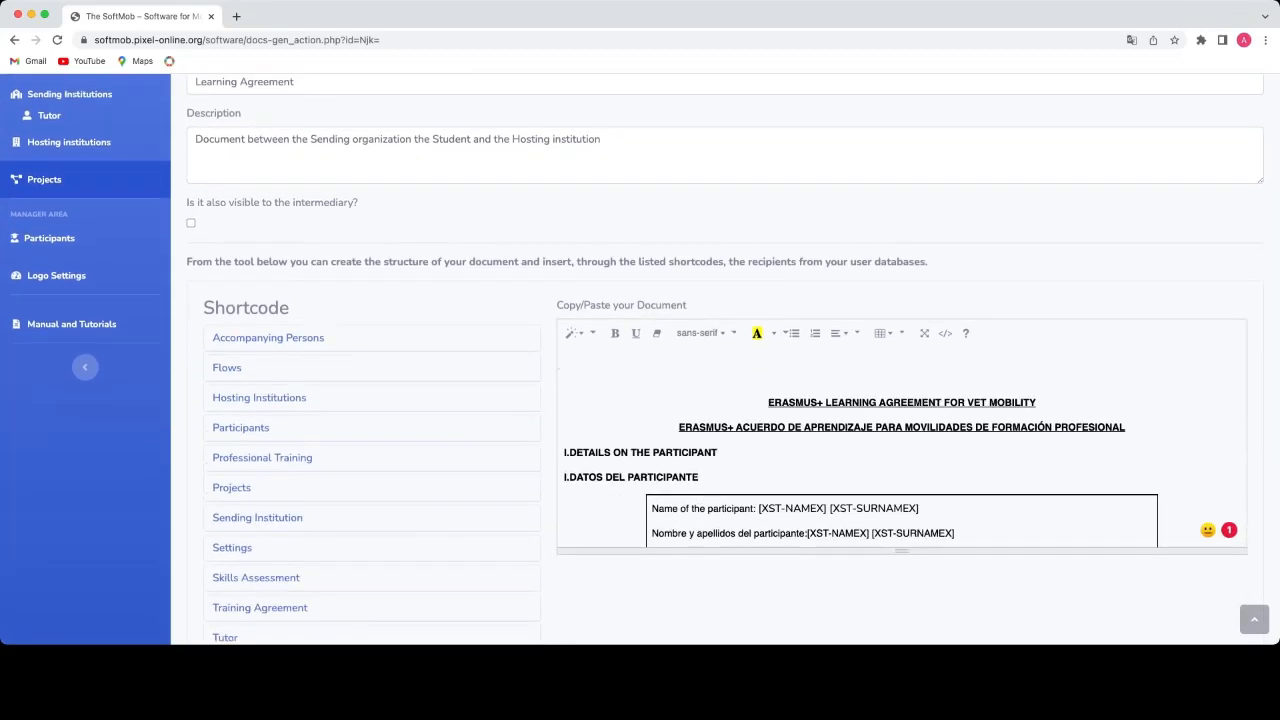
{"action": "scroll", "coordinate": [640, 360], "scroll_direction": "right", "scroll_amount": 1}
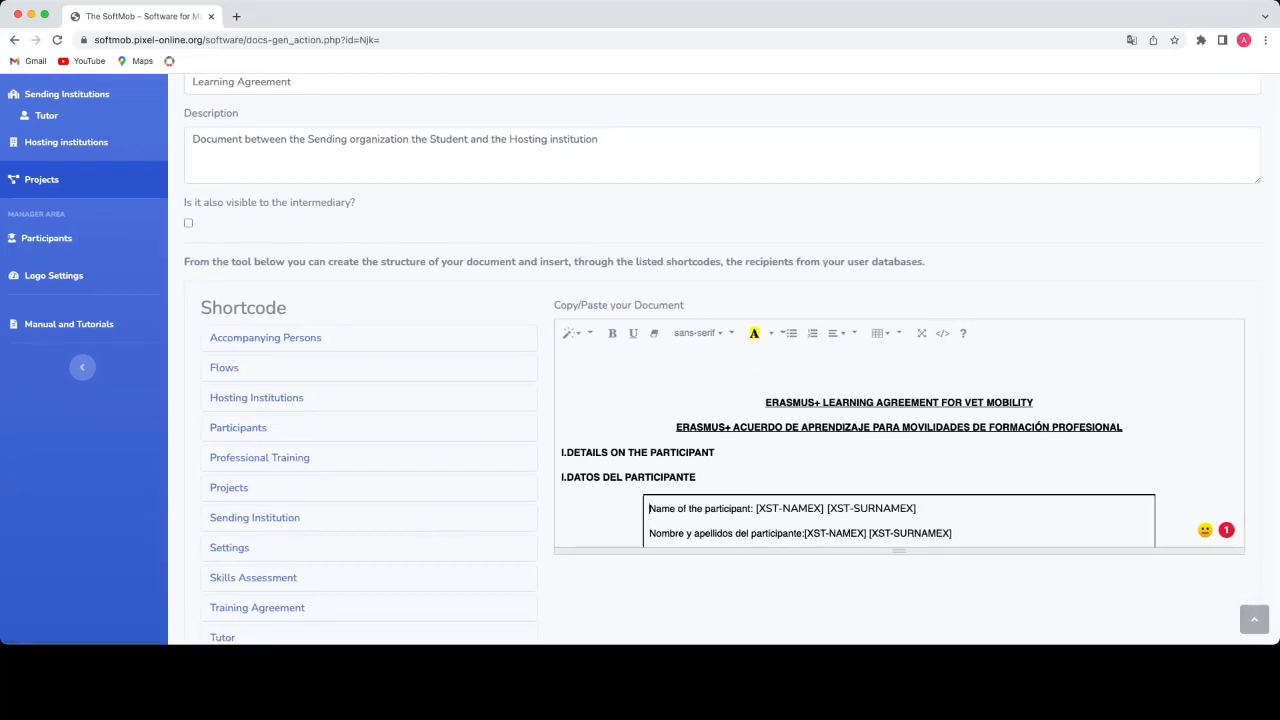
{"action": "scroll", "coordinate": [640, 360], "scroll_direction": "right", "scroll_amount": 1}
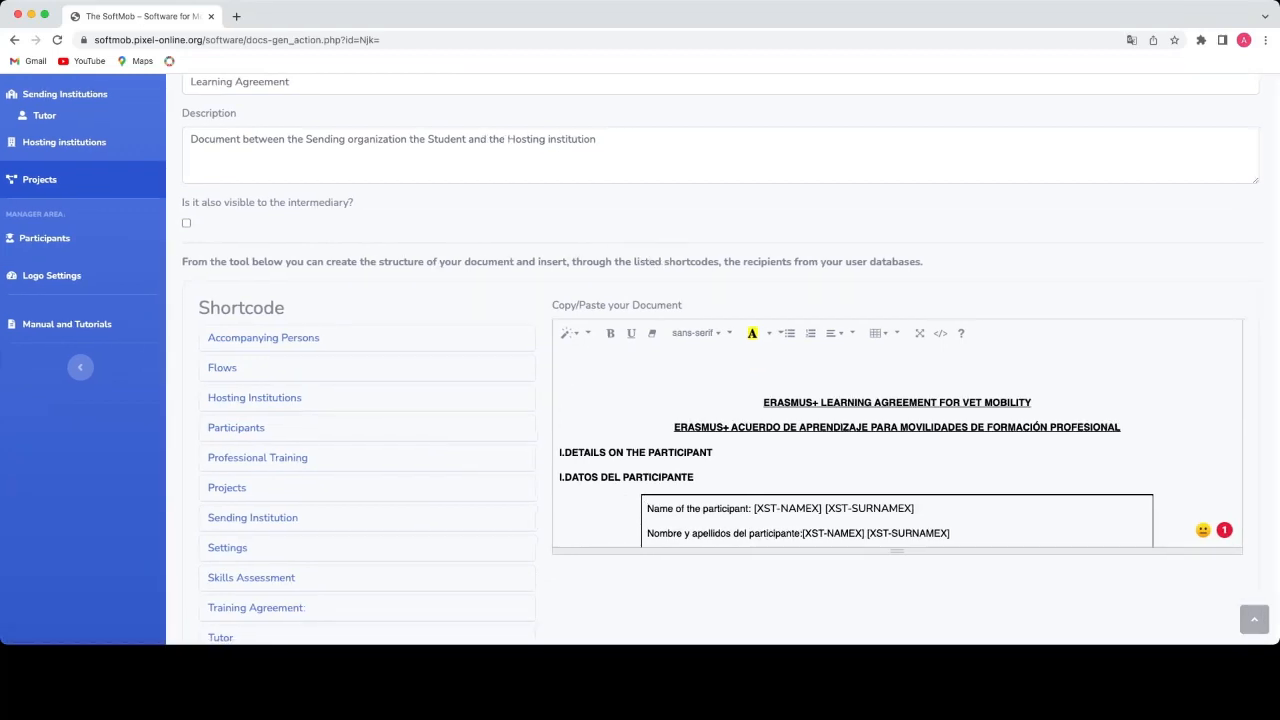
{"action": "scroll", "coordinate": [897, 445], "scroll_direction": "down", "scroll_amount": 3}
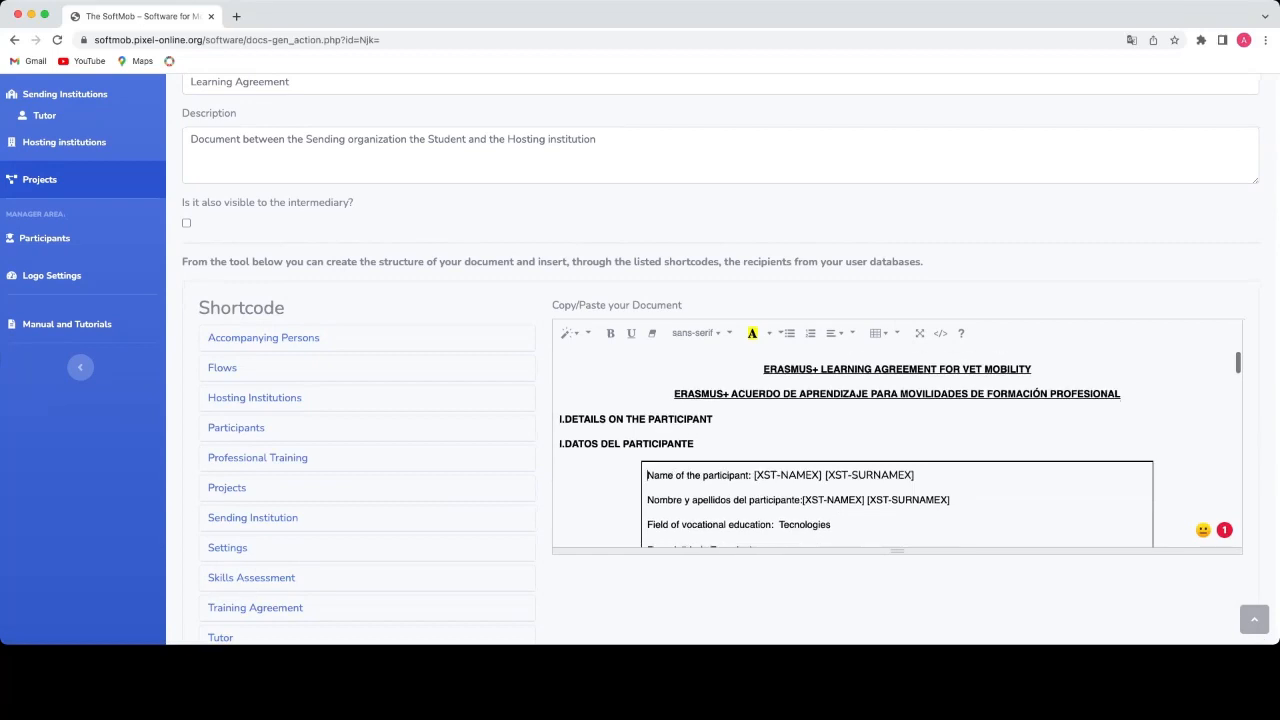
{"action": "scroll", "coordinate": [897, 447], "scroll_direction": "down", "scroll_amount": 3}
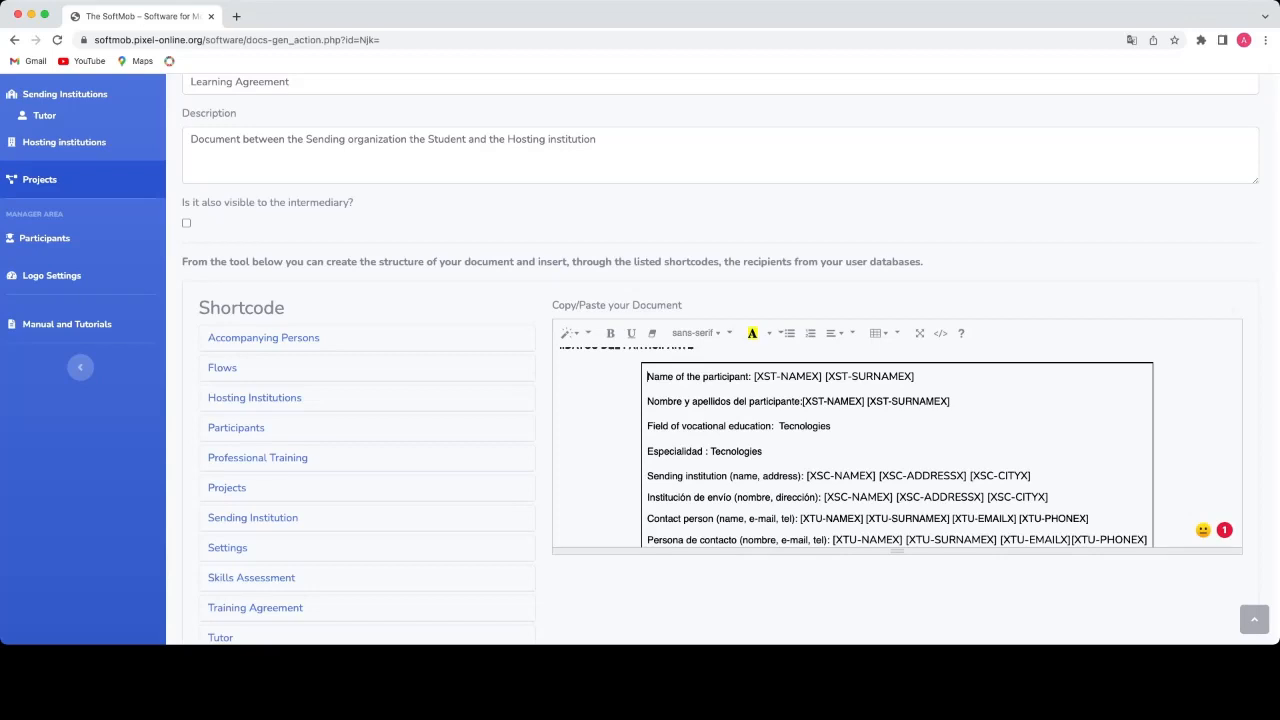
Replace the shortcodes after "Name of the participant:" with [XST-NAMEX], copied from the Participants shortcodes.
{"action": "left_click_drag", "start_coordinate": [915, 377], "coordinate": [754, 377]}
{"action": "key", "text": "BackSpace"}
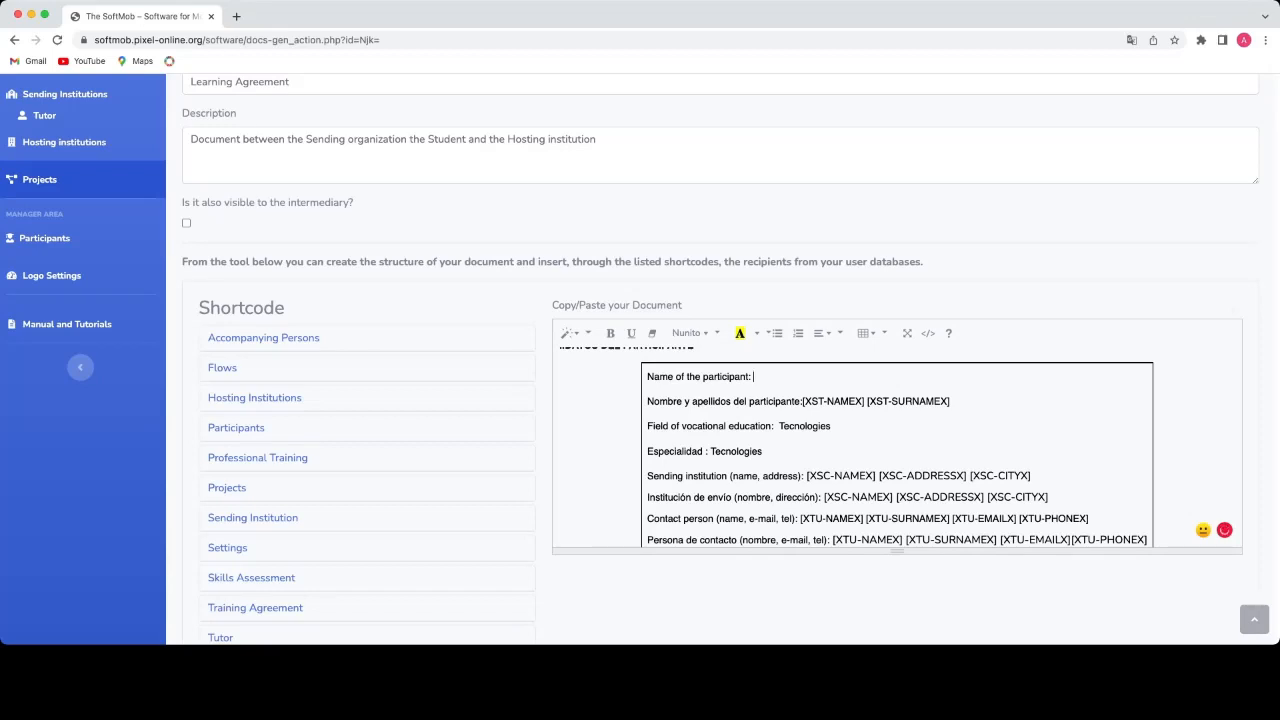
{"action": "scroll", "coordinate": [236, 427], "scroll_direction": "down", "scroll_amount": 1}
{"action": "left_click", "coordinate": [232, 419]}
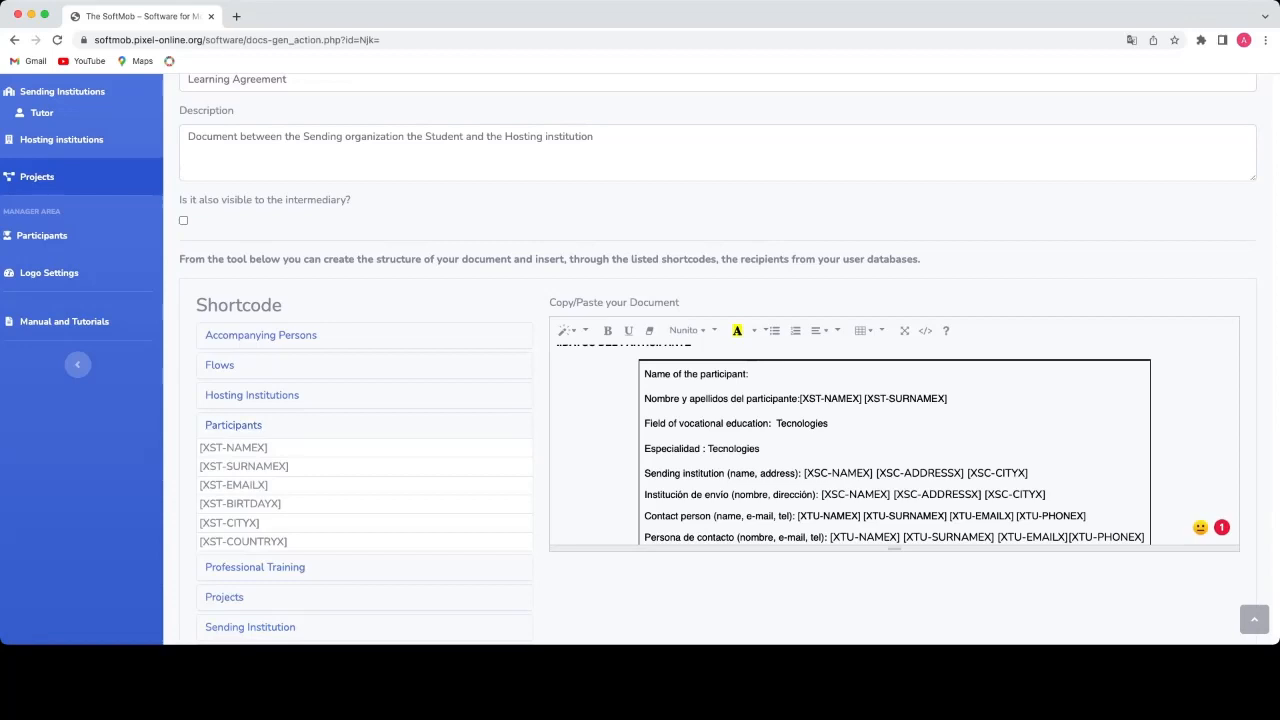
{"action": "scroll", "coordinate": [364, 450], "scroll_direction": "up", "scroll_amount": 1}
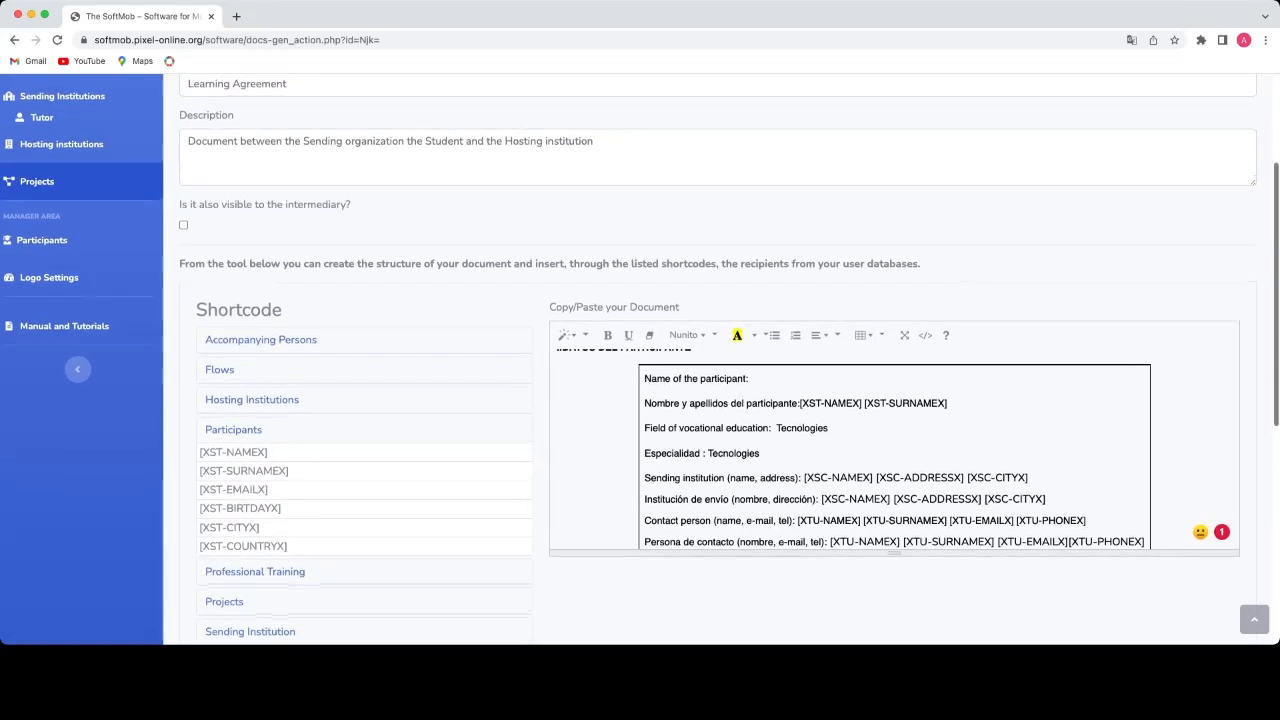
{"action": "scroll", "coordinate": [364, 450], "scroll_direction": "down", "scroll_amount": 1}
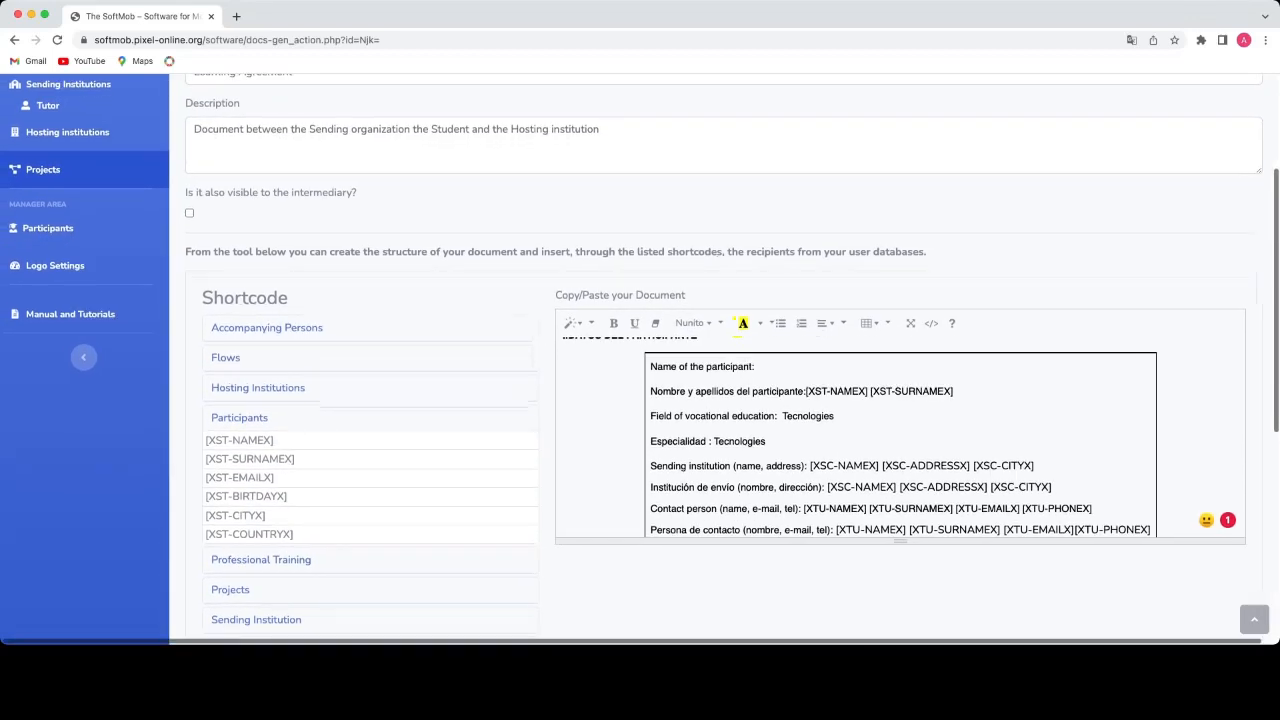
{"action": "scroll", "coordinate": [364, 450], "scroll_direction": "right", "scroll_amount": 1}
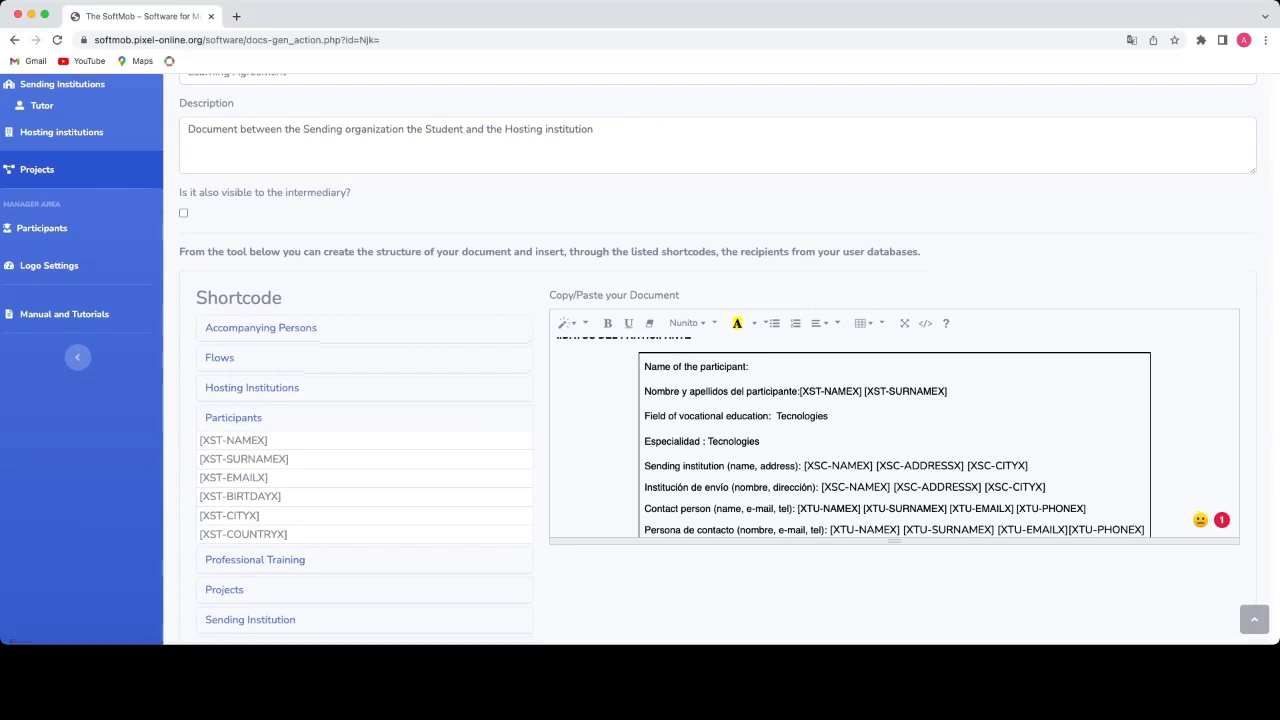
{"action": "left_click_drag", "start_coordinate": [268, 440], "coordinate": [199, 440]}
{"action": "key", "text": "super+c"}
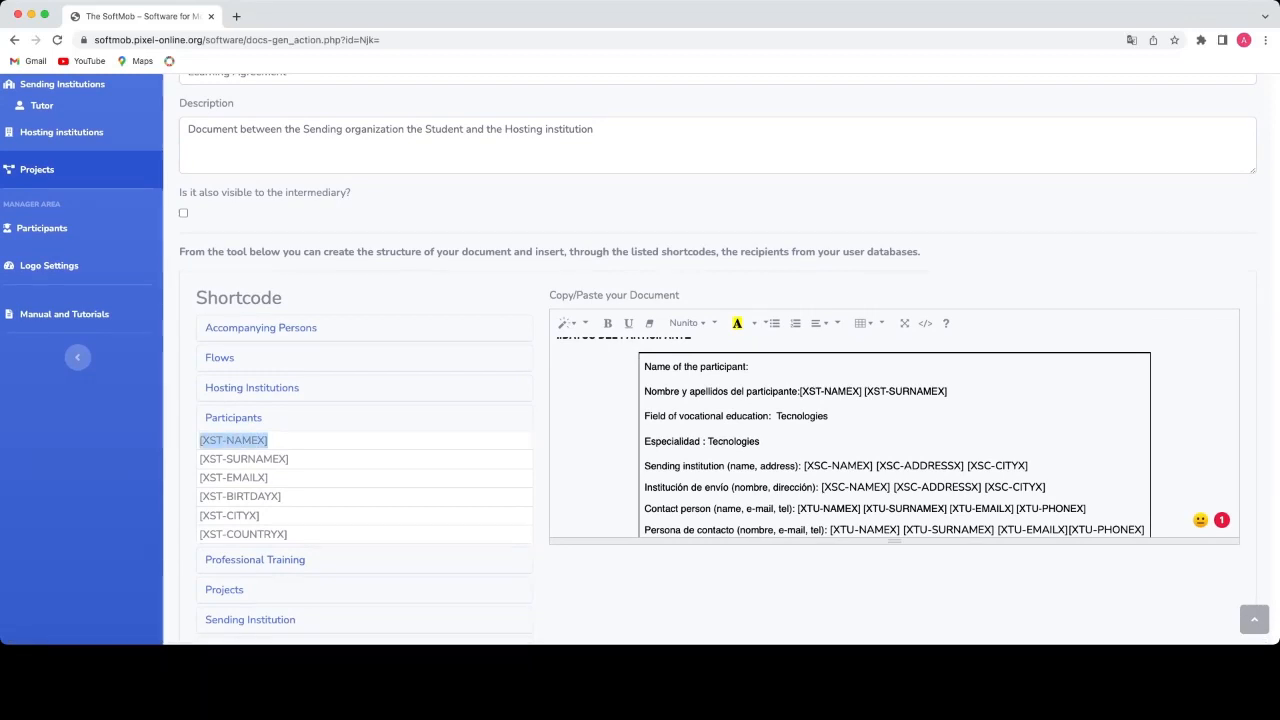
{"action": "scroll", "coordinate": [199, 440], "scroll_direction": "up", "scroll_amount": 1}
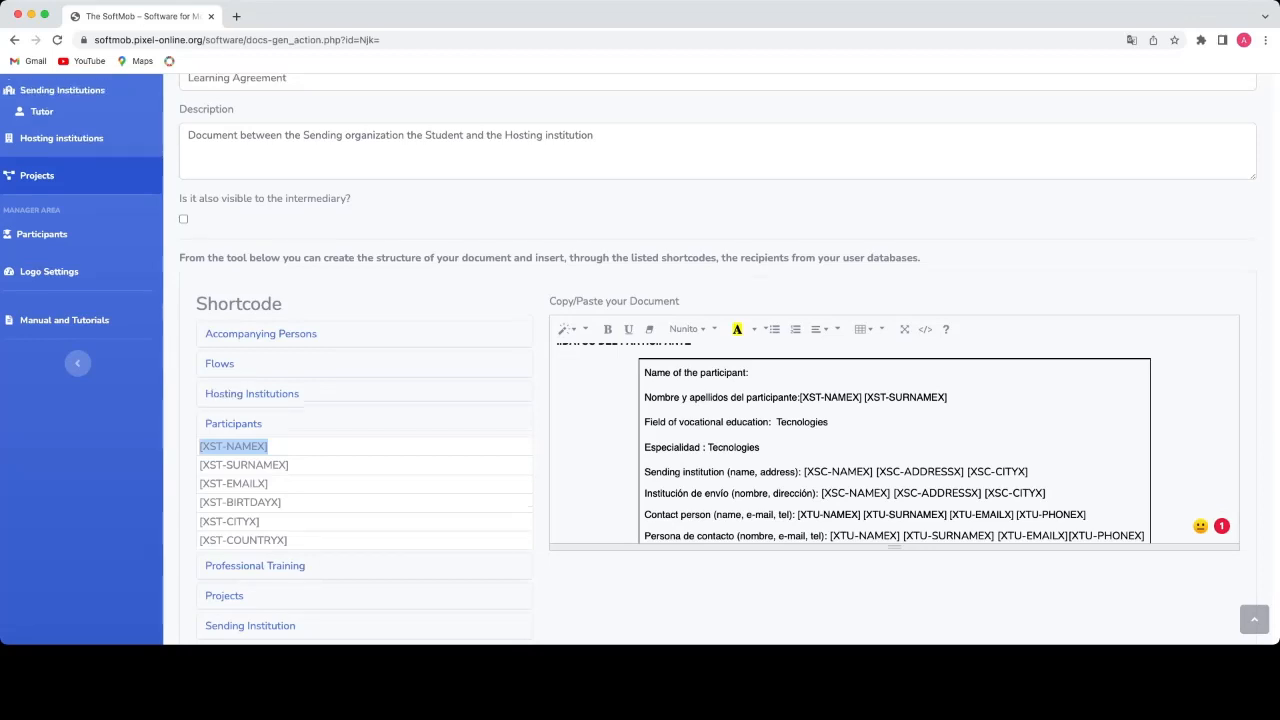
{"action": "left_click", "coordinate": [751, 373]}
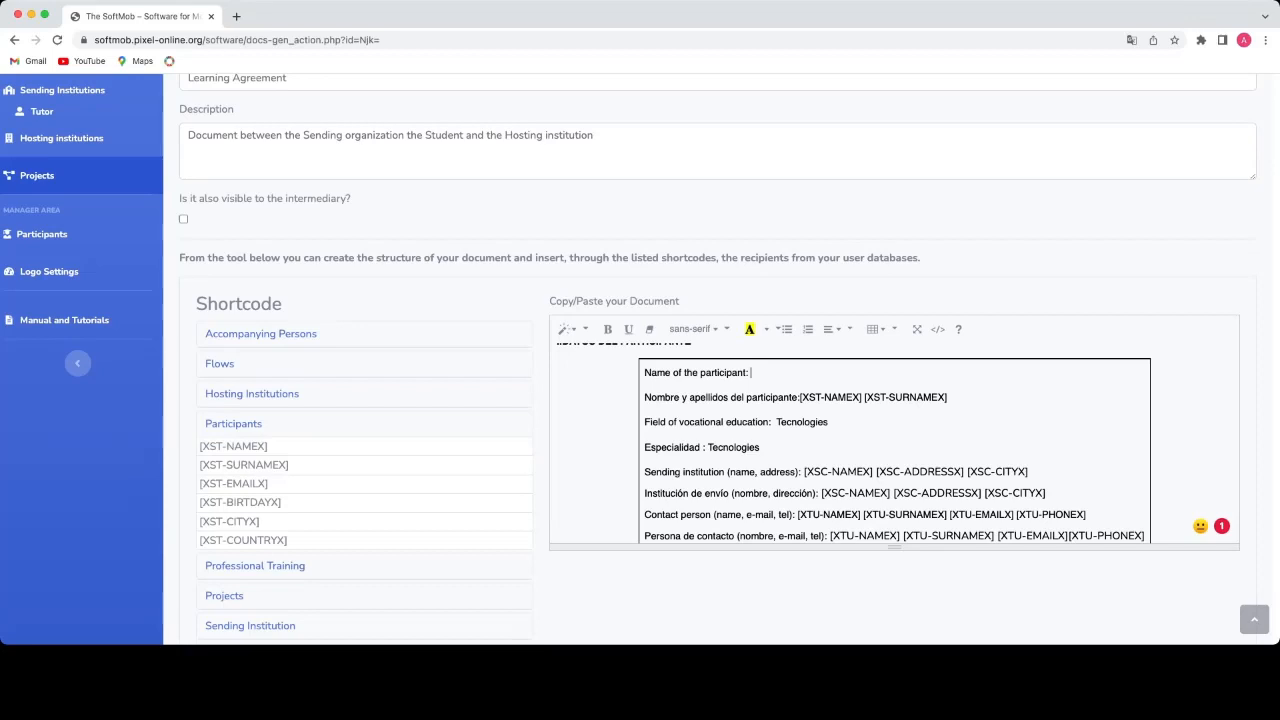
{"action": "key", "text": "super+v"}
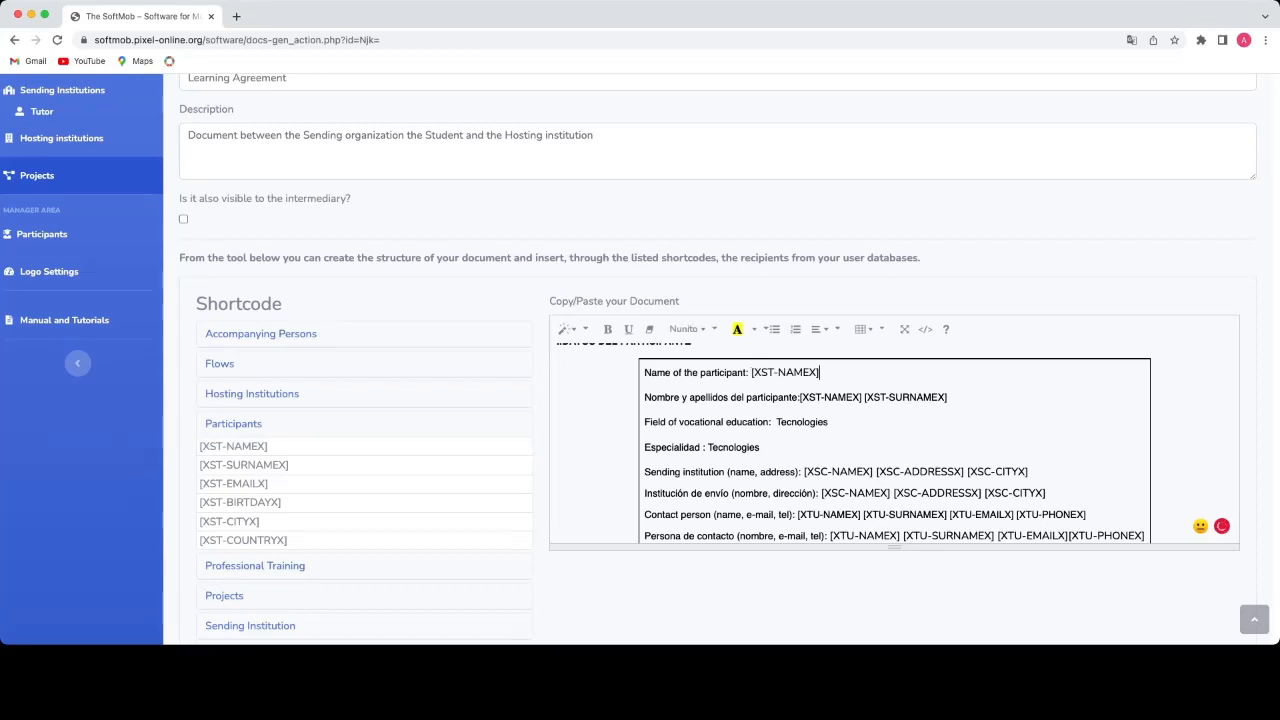
Add the [XST-SURNAMEX] shortcode after [XST-NAMEX] in the participant name line and collapse the Participants shortcodes.
{"action": "left_click_drag", "start_coordinate": [290, 465], "coordinate": [198, 465]}
{"action": "key", "text": "super+c"}
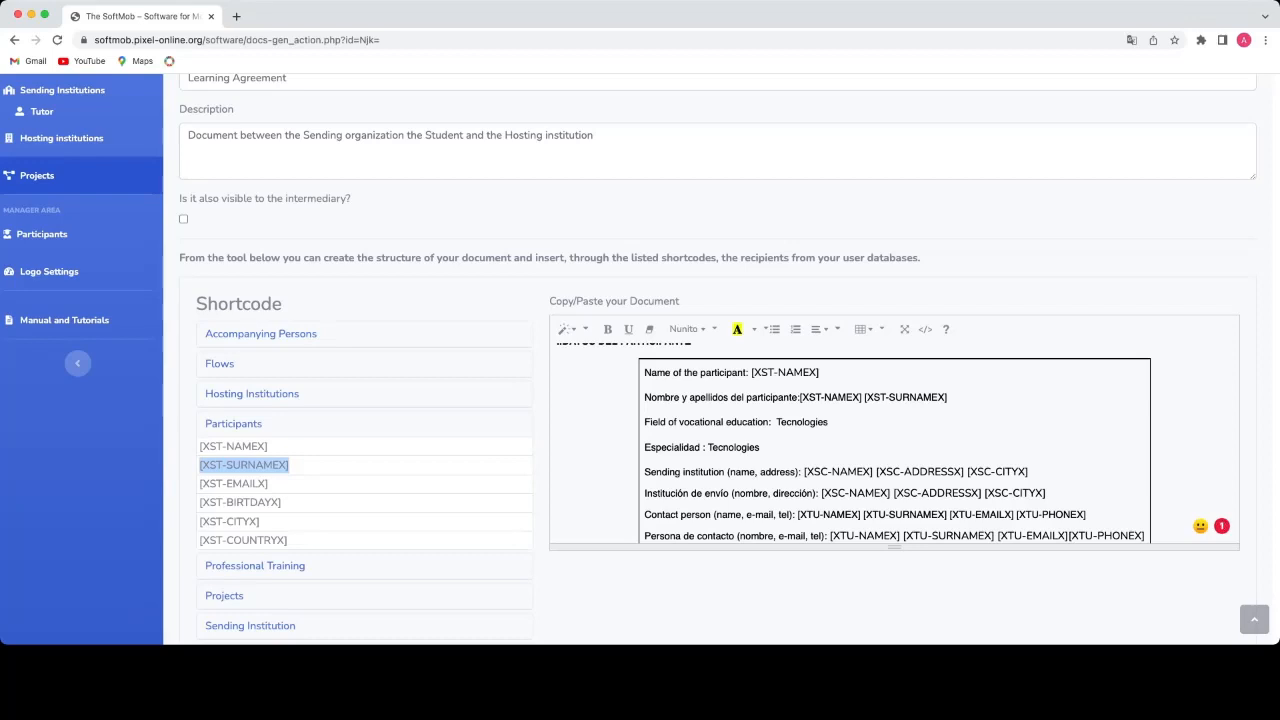
{"action": "left_click", "coordinate": [820, 373]}
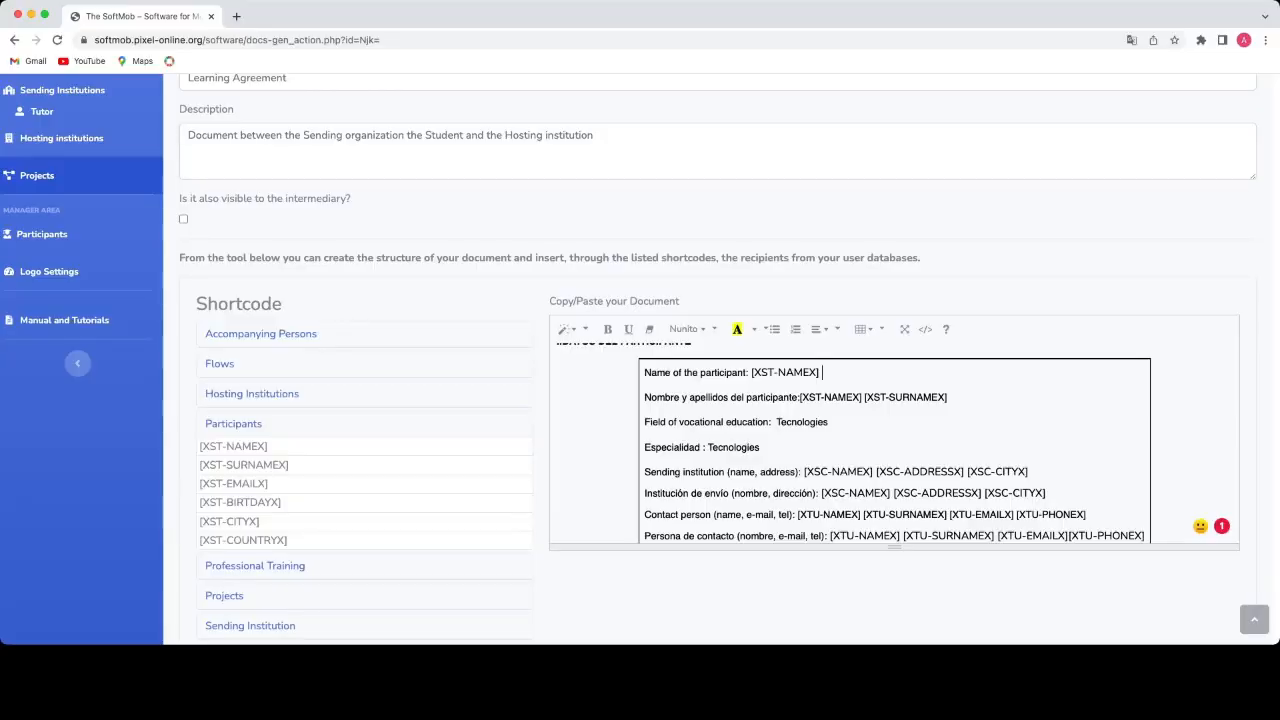
{"action": "key", "text": "super+v"}
{"action": "scroll", "coordinate": [894, 444], "scroll_direction": "down", "scroll_amount": 1}
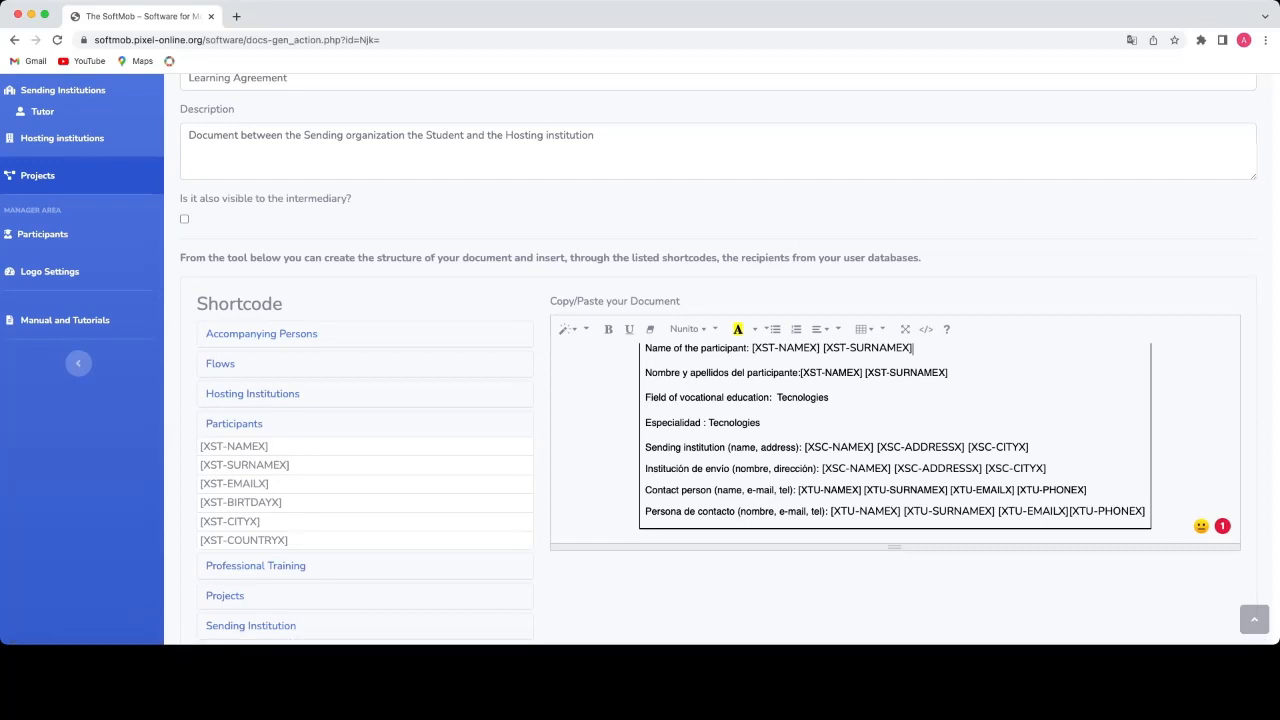
{"action": "scroll", "coordinate": [895, 436], "scroll_direction": "down", "scroll_amount": 1}
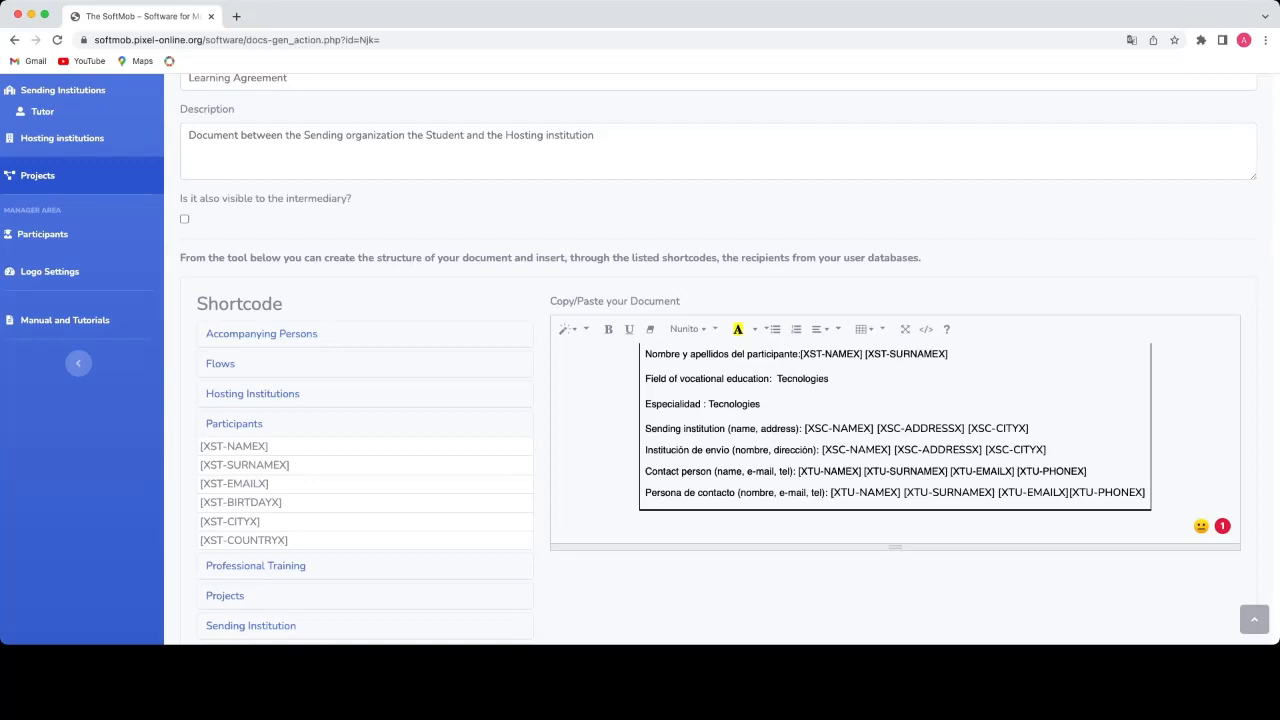
{"action": "left_click", "coordinate": [234, 424]}
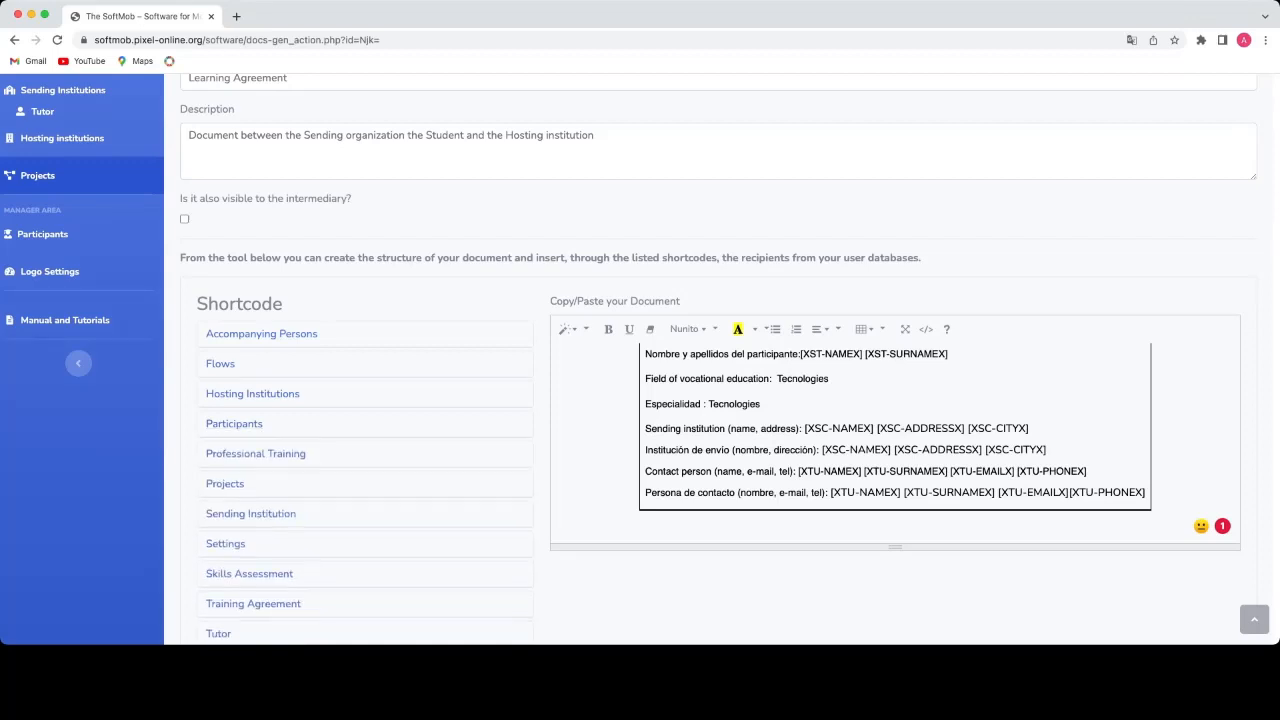
Expand the Sending Institution shortcodes and insert a space between [XTU-EMAILX] and [XTU-PHONEX] in the "Persona de contacto" line.
{"action": "scroll", "coordinate": [300, 450], "scroll_direction": "down", "scroll_amount": 1}
{"action": "scroll", "coordinate": [250, 490], "scroll_direction": "up", "scroll_amount": 1}
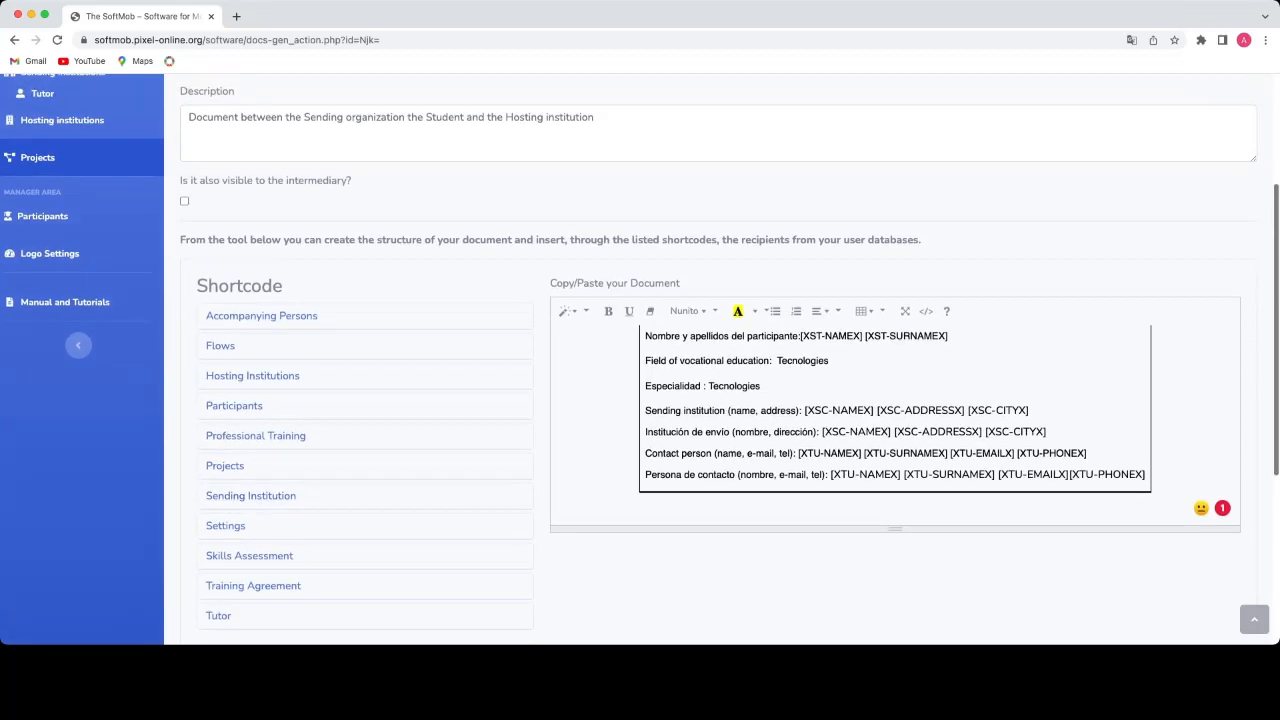
{"action": "left_click", "coordinate": [250, 495]}
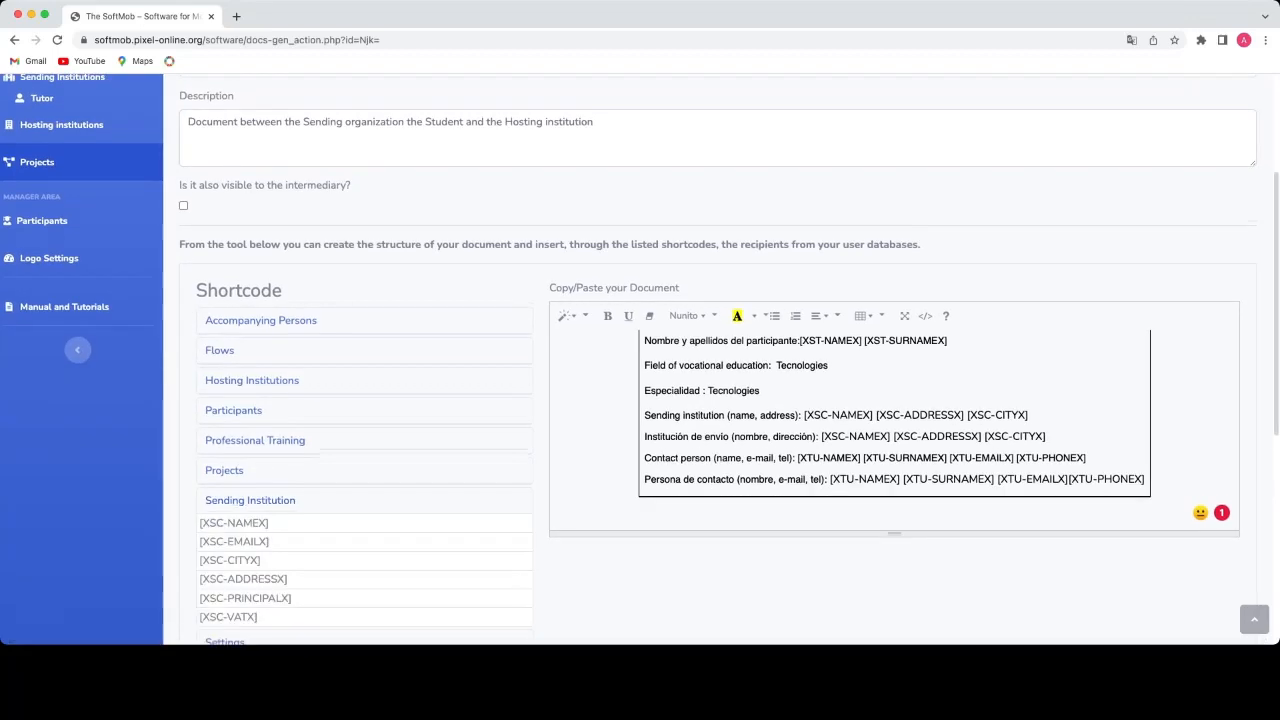
{"action": "scroll", "coordinate": [250, 500], "scroll_direction": "down", "scroll_amount": 1}
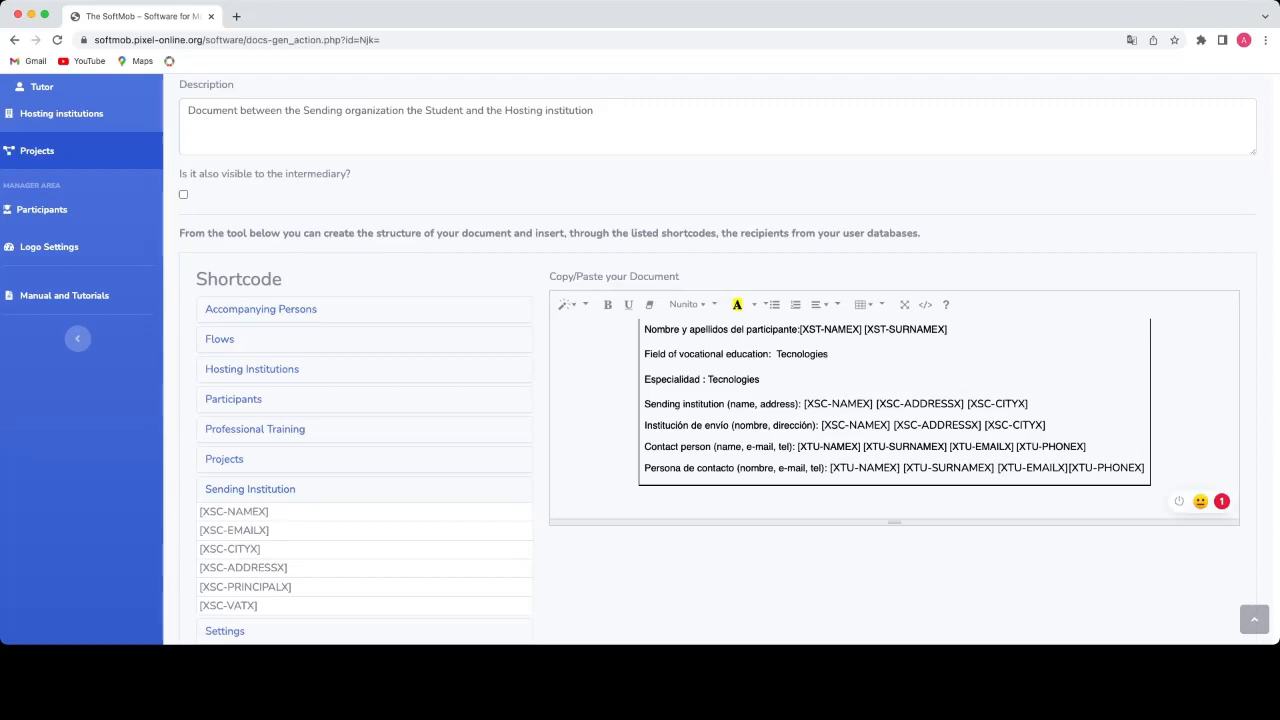
{"action": "left_click", "coordinate": [1068, 467]}
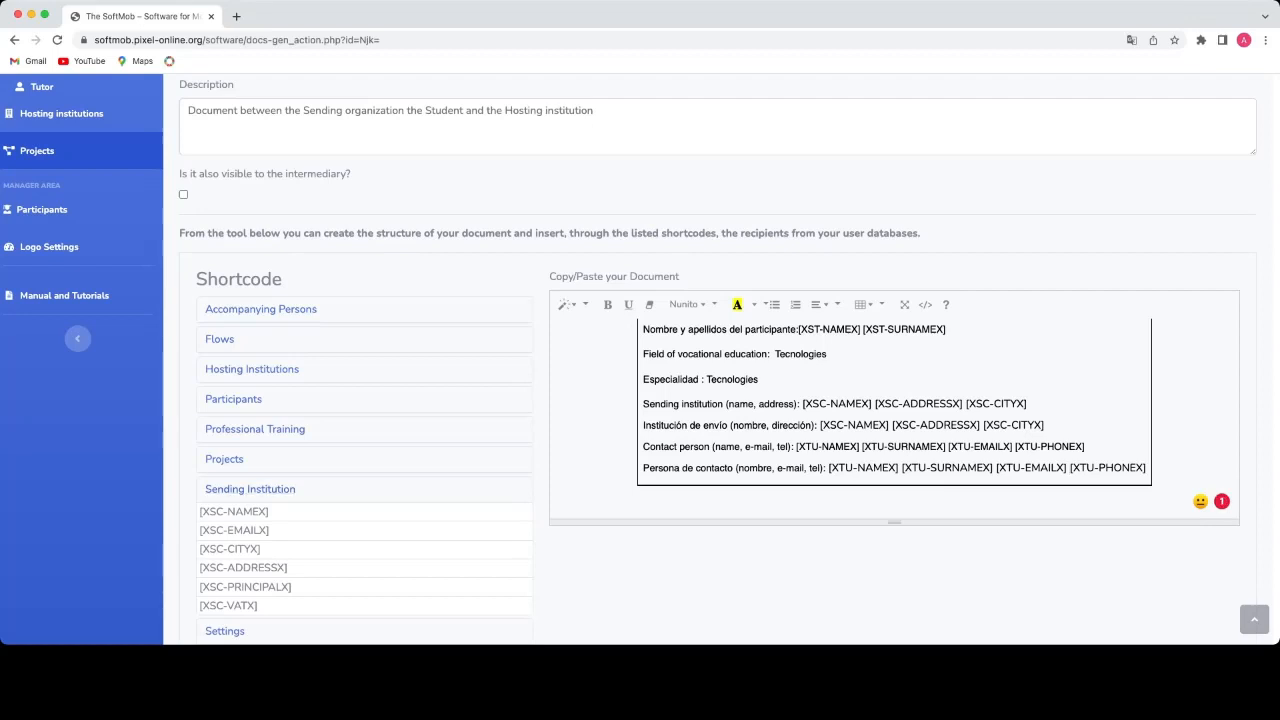
Copy [XSC-NAMEX] from the Sending Institution shortcodes and paste it after the existing [XSC-NAMEX] in the "Sending institution (name, address)" line.
{"action": "left_click_drag", "start_coordinate": [270, 511], "coordinate": [199, 511]}
{"action": "key", "text": "super+c"}
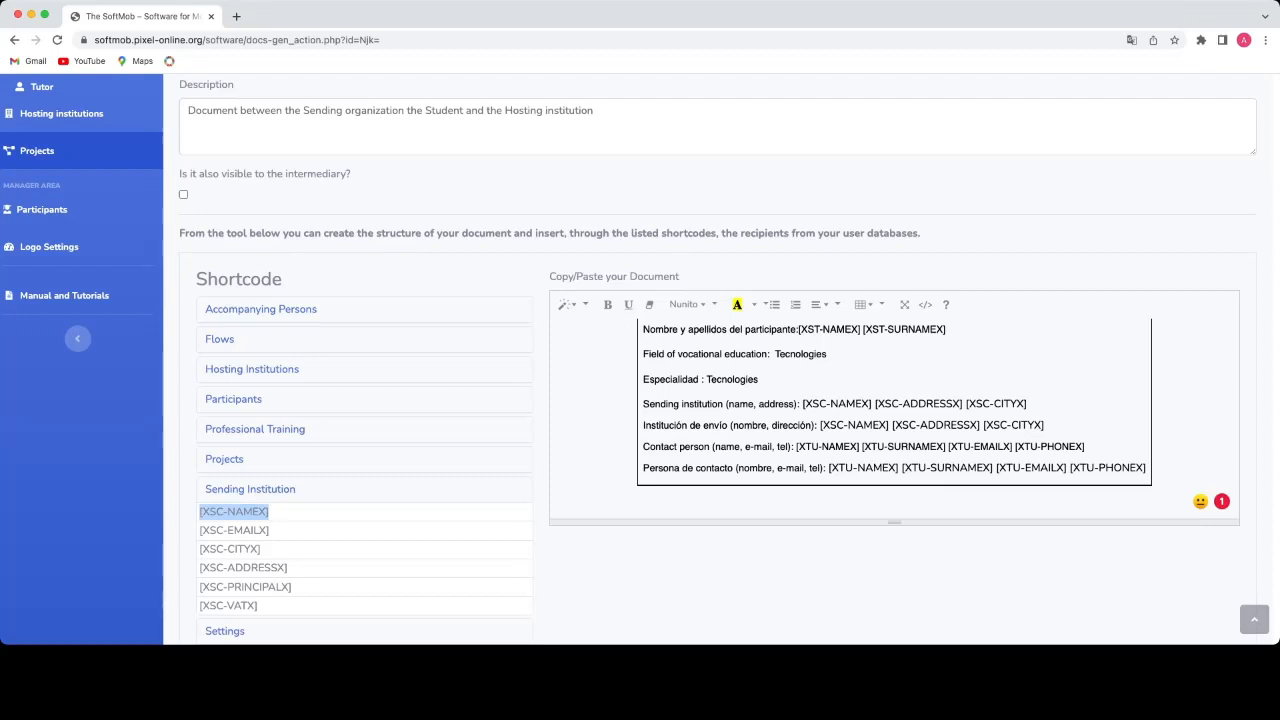
{"action": "left_click", "coordinate": [872, 404]}
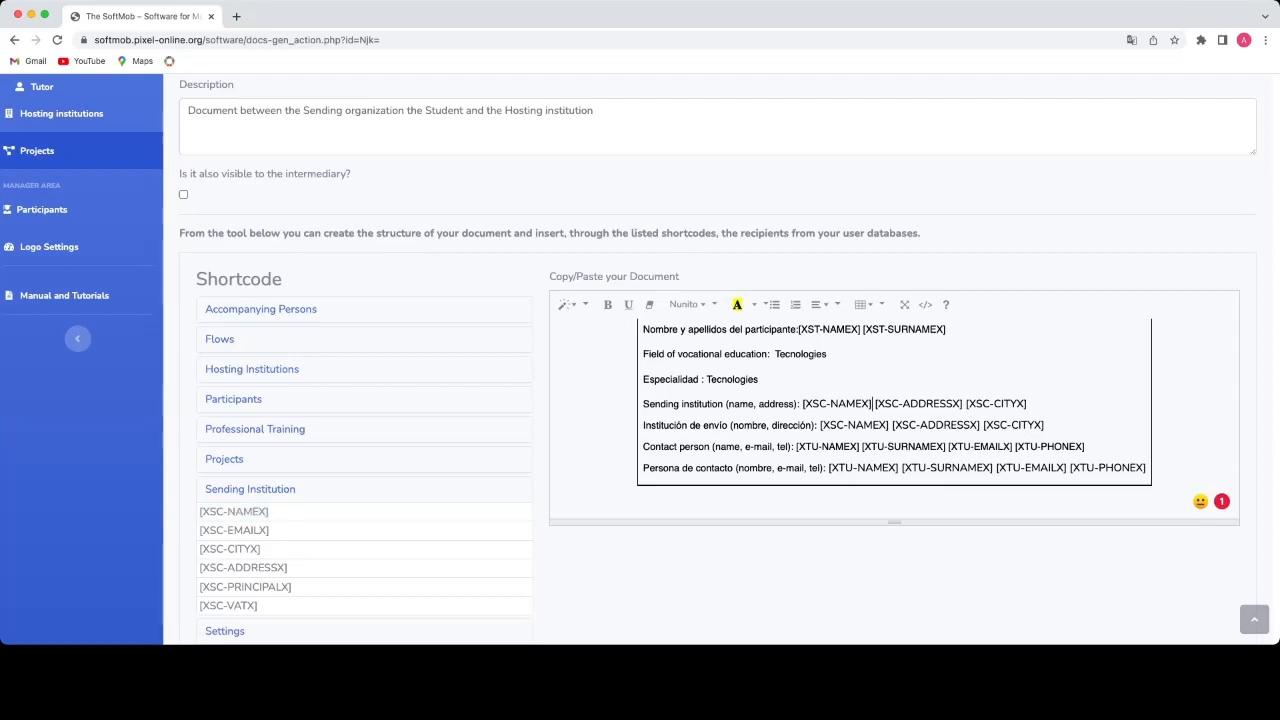
{"action": "key", "text": "super+v"}
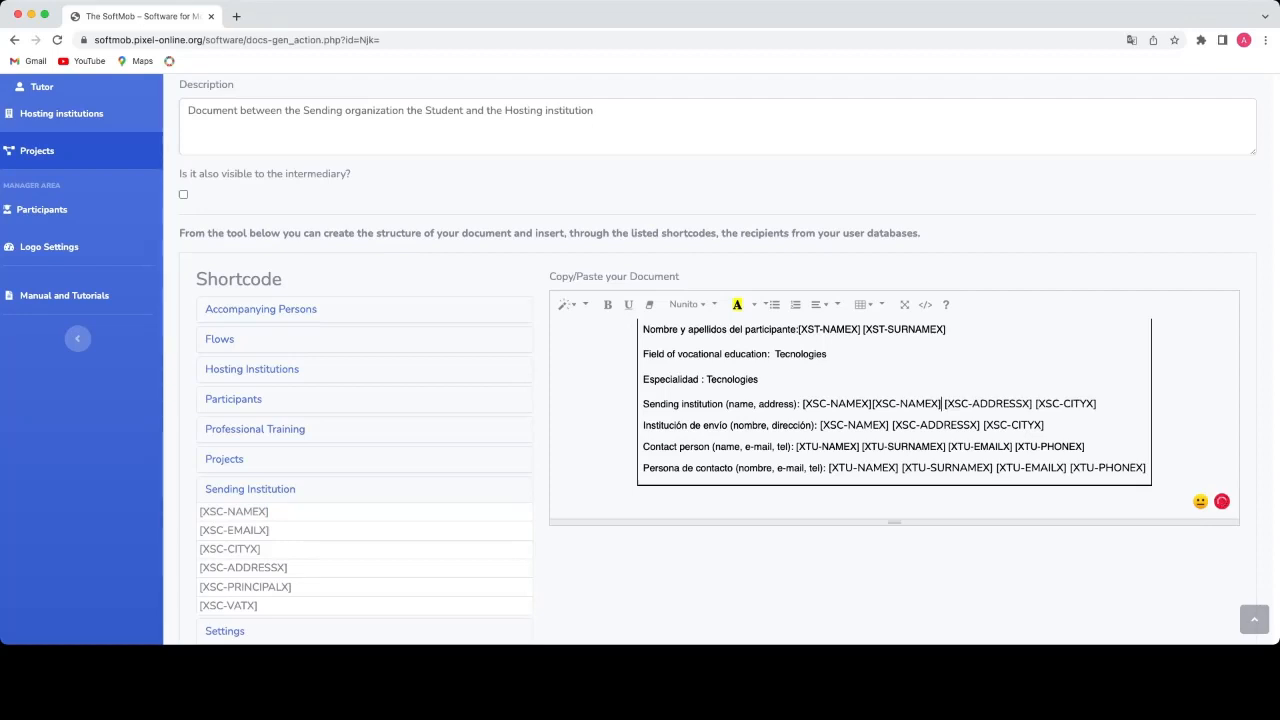
Delete the duplicate [XSC-NAMEX] from the "Sending institution (name, address)" line.
{"action": "key", "text": "BackSpace"}
{"action": "key", "text": "BackSpace"}
{"action": "key", "text": "BackSpace"}
{"action": "key", "text": "BackSpace"}
{"action": "key", "text": "BackSpace"}
{"action": "key", "text": "BackSpace"}
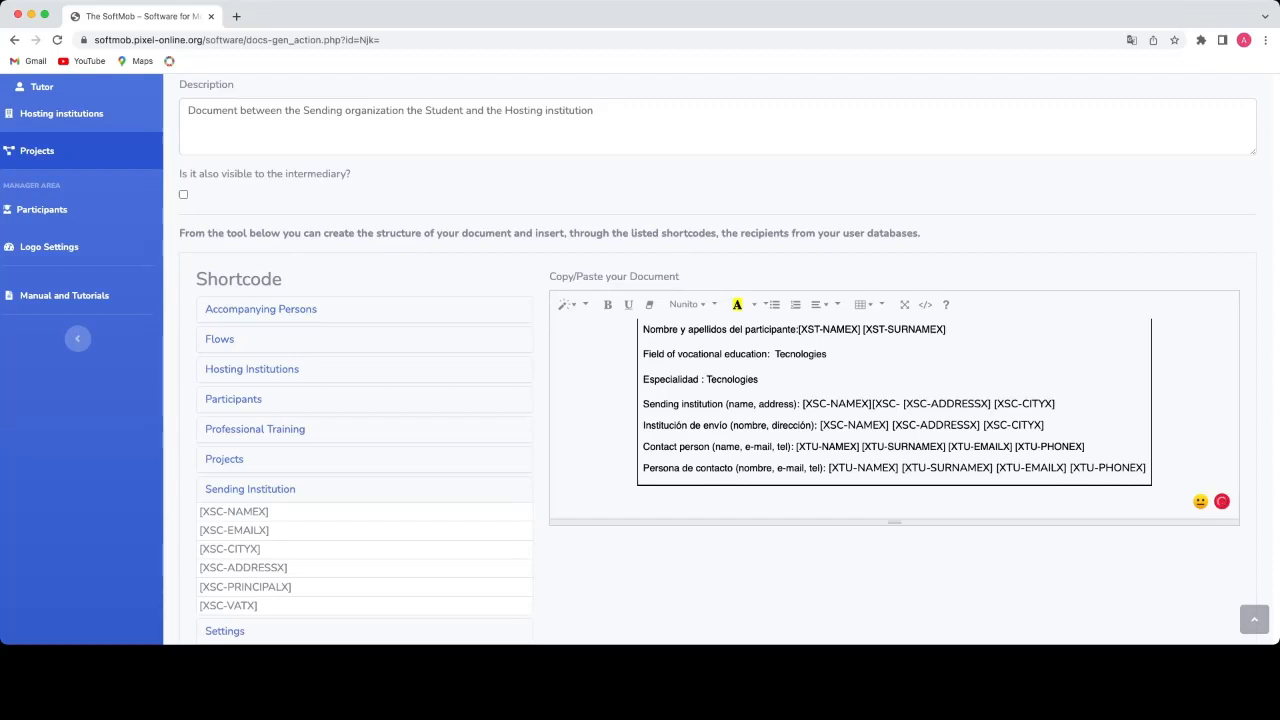
{"action": "key", "text": "BackSpace"}
{"action": "key", "text": "BackSpace"}
{"action": "key", "text": "BackSpace"}
{"action": "key", "text": "BackSpace"}
{"action": "key", "text": "BackSpace"}
{"action": "key", "text": "BackSpace"}
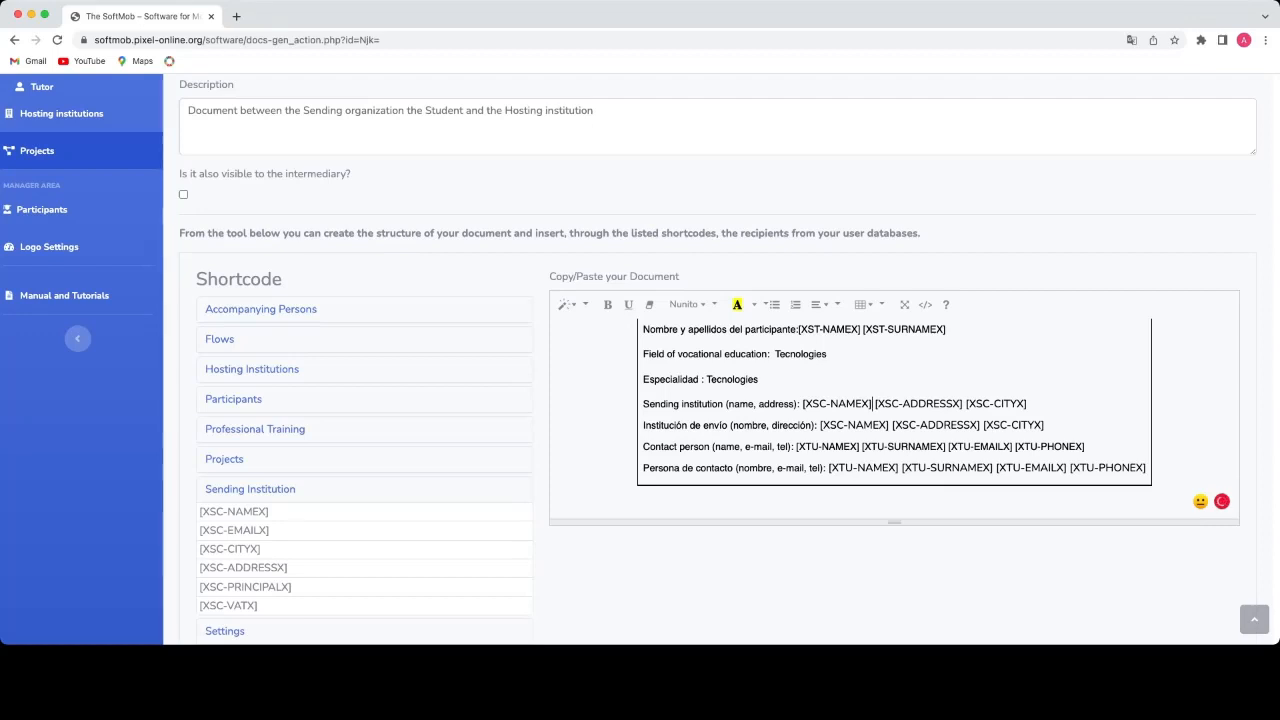
Highlight the parts of the [XSC-NAMEX] shortcode in the "Sending institution (name, address)" line to point out its bracket and X format.
{"action": "left_click_drag", "start_coordinate": [869, 404], "coordinate": [807, 404]}
{"action": "left_click_drag", "start_coordinate": [868, 404], "coordinate": [872, 404]}
{"action": "left_click", "coordinate": [870, 404]}
{"action": "left_click_drag", "start_coordinate": [870, 404], "coordinate": [861, 404]}
Examine the rest of the Learning Agreement, from the training programme details to the signature boxes, and the shared document upload section.
{"action": "scroll", "coordinate": [894, 418], "scroll_direction": "down", "scroll_amount": 1}
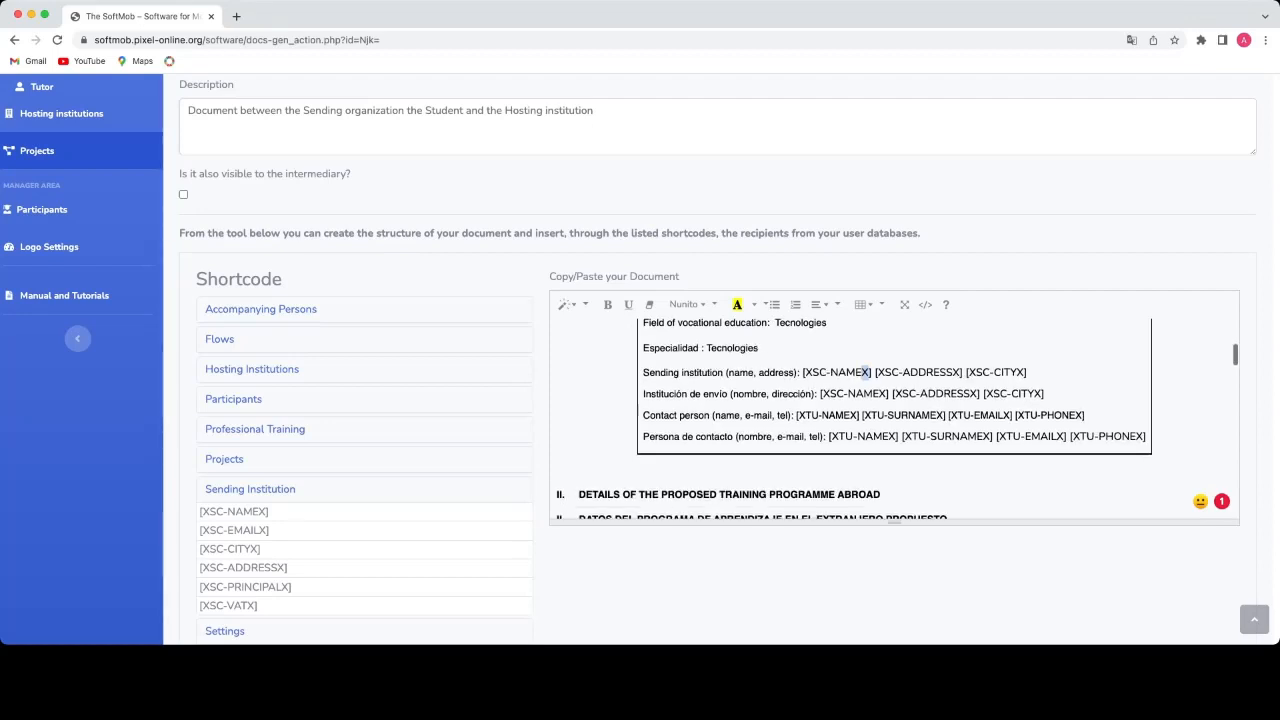
{"action": "scroll", "coordinate": [894, 418], "scroll_direction": "down", "scroll_amount": 1}
{"action": "scroll", "coordinate": [894, 418], "scroll_direction": "down", "scroll_amount": 1}
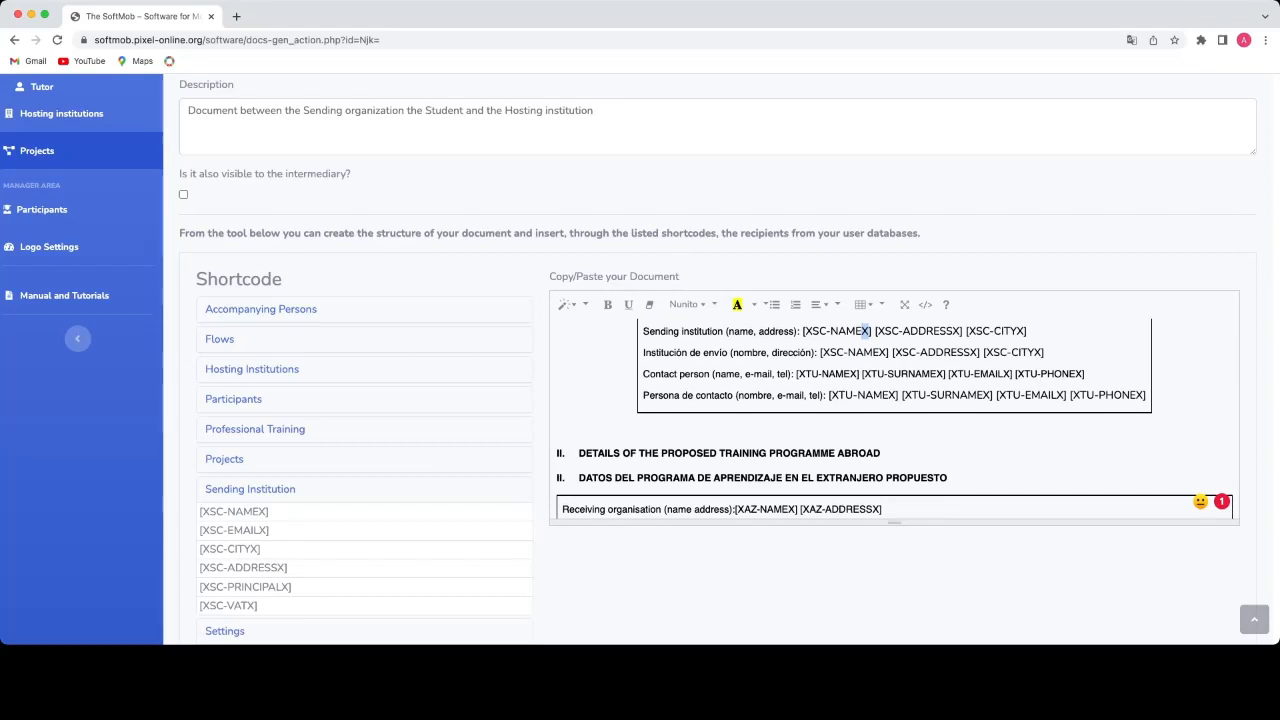
{"action": "scroll", "coordinate": [894, 418], "scroll_direction": "down", "scroll_amount": 4}
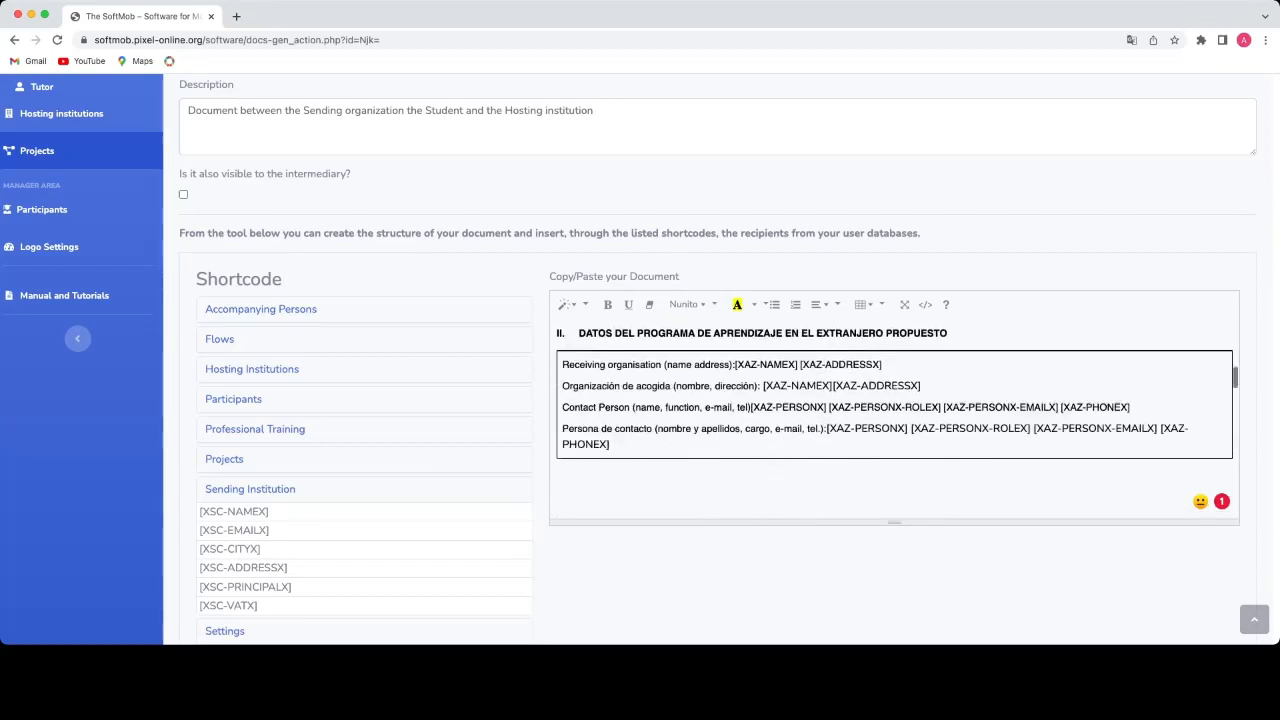
{"action": "scroll", "coordinate": [894, 418], "scroll_direction": "down", "scroll_amount": 2}
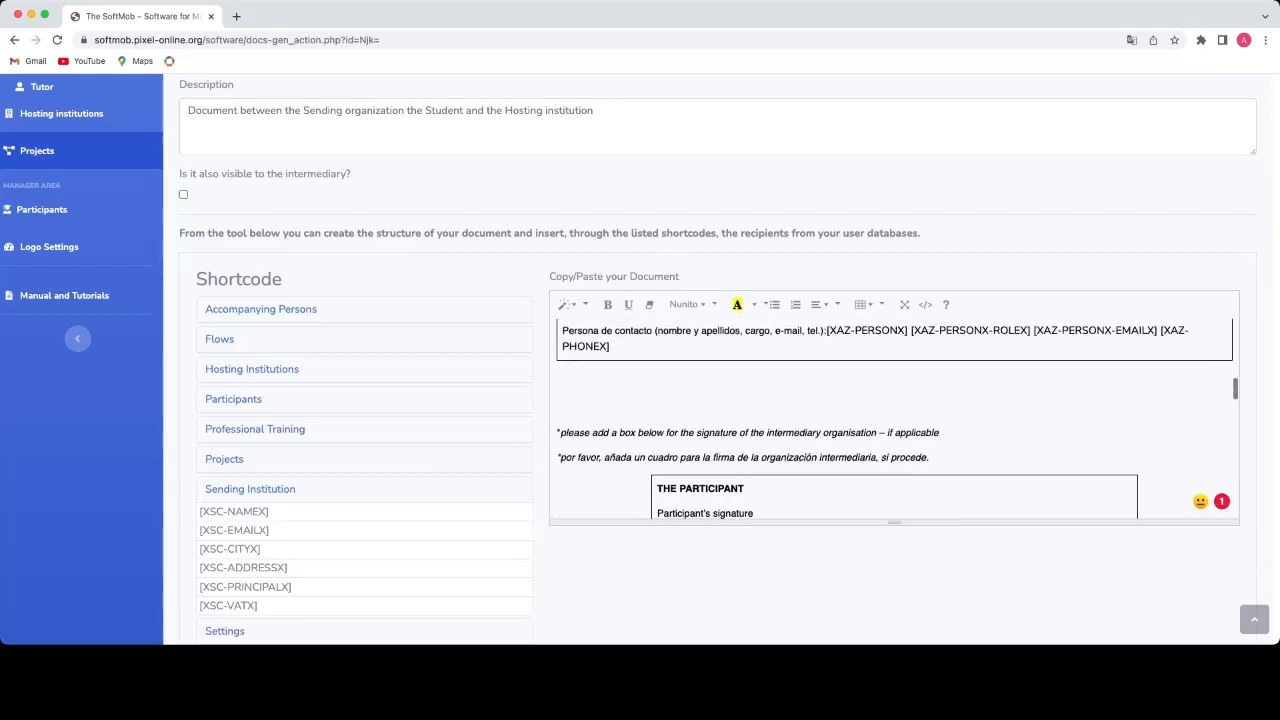
{"action": "scroll", "coordinate": [894, 418], "scroll_direction": "down", "scroll_amount": 5}
{"action": "scroll", "coordinate": [894, 418], "scroll_direction": "down", "scroll_amount": 2}
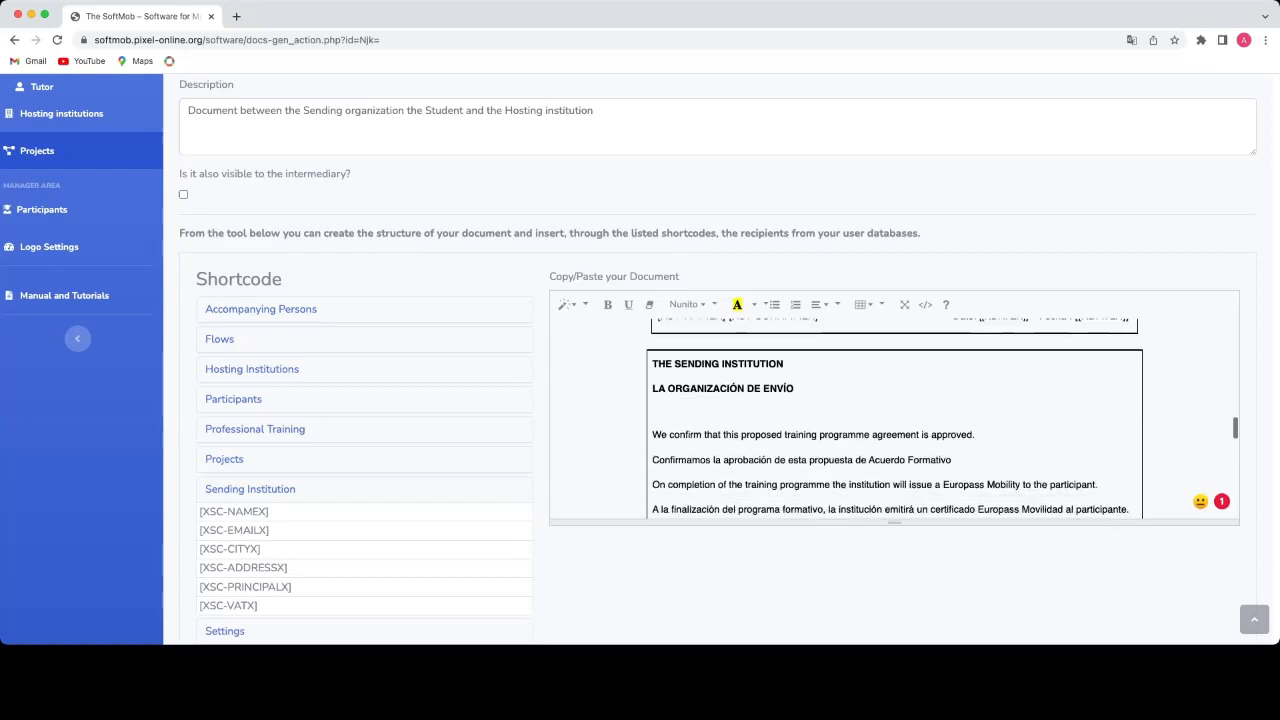
{"action": "scroll", "coordinate": [894, 418], "scroll_direction": "down", "scroll_amount": 2}
{"action": "scroll", "coordinate": [894, 418], "scroll_direction": "down", "scroll_amount": 4}
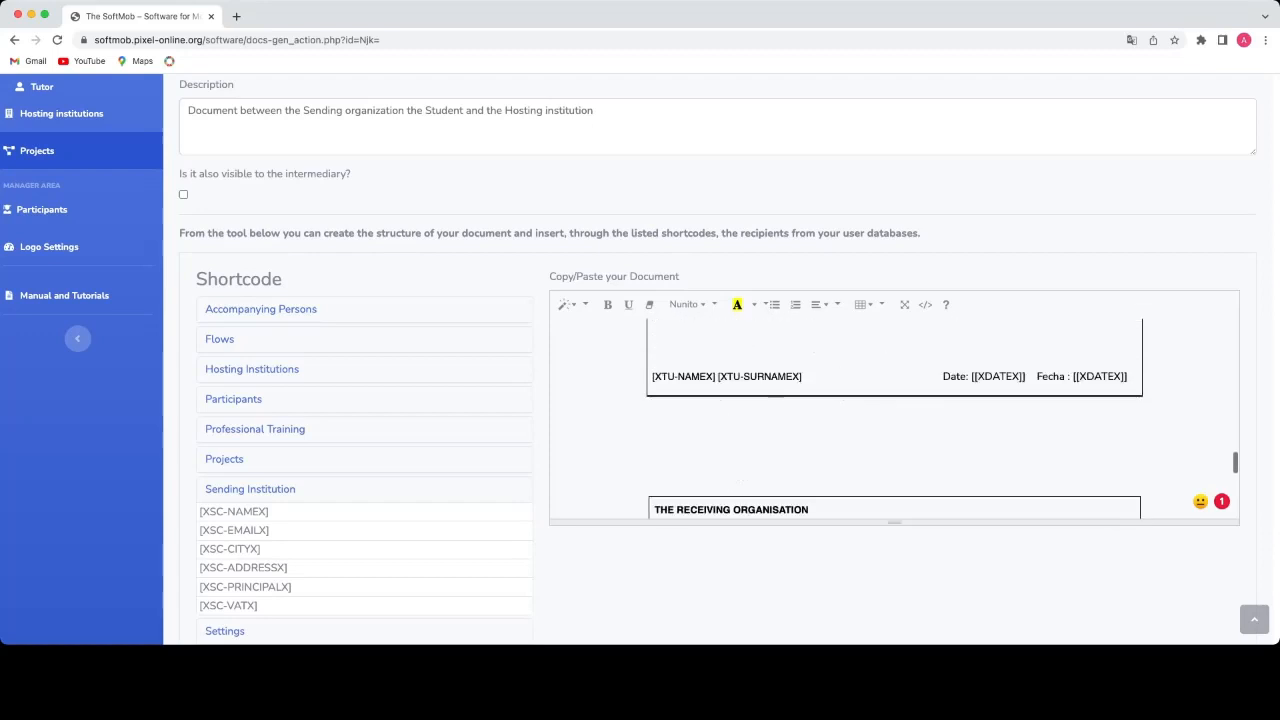
{"action": "scroll", "coordinate": [894, 418], "scroll_direction": "down", "scroll_amount": 3}
{"action": "scroll", "coordinate": [894, 418], "scroll_direction": "down", "scroll_amount": 4}
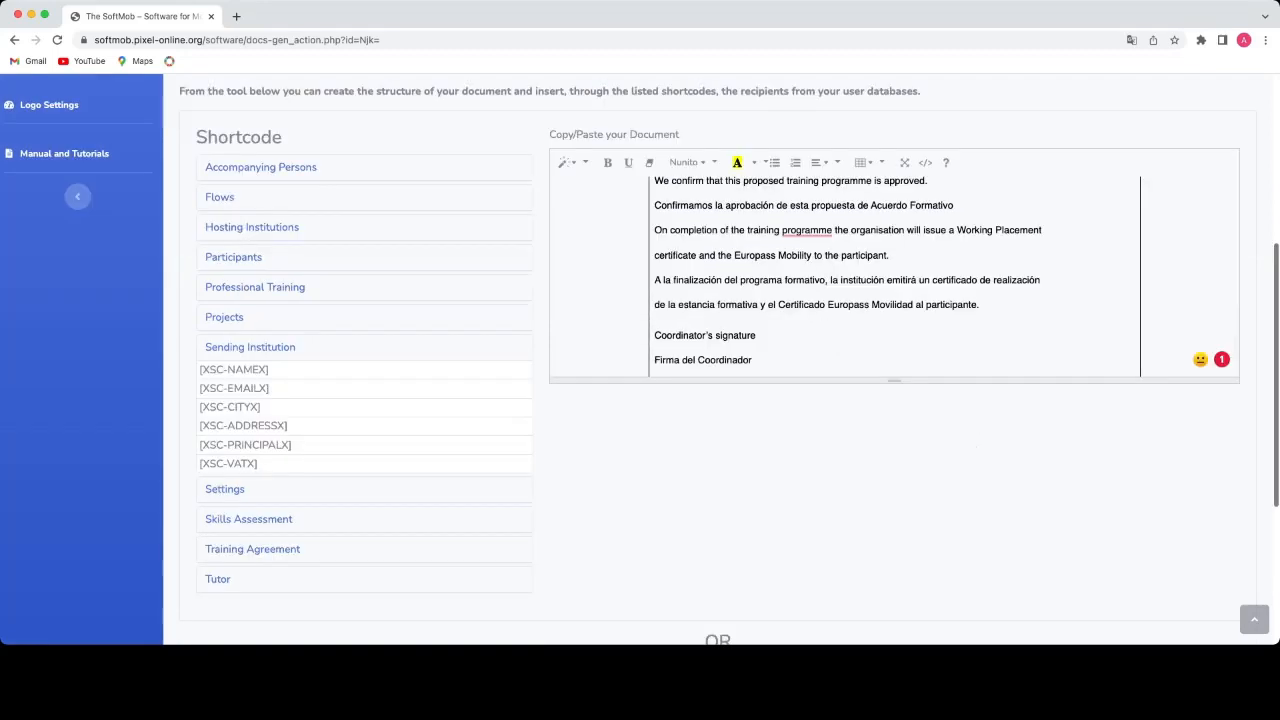
{"action": "scroll", "coordinate": [721, 360], "scroll_direction": "down", "scroll_amount": 1}
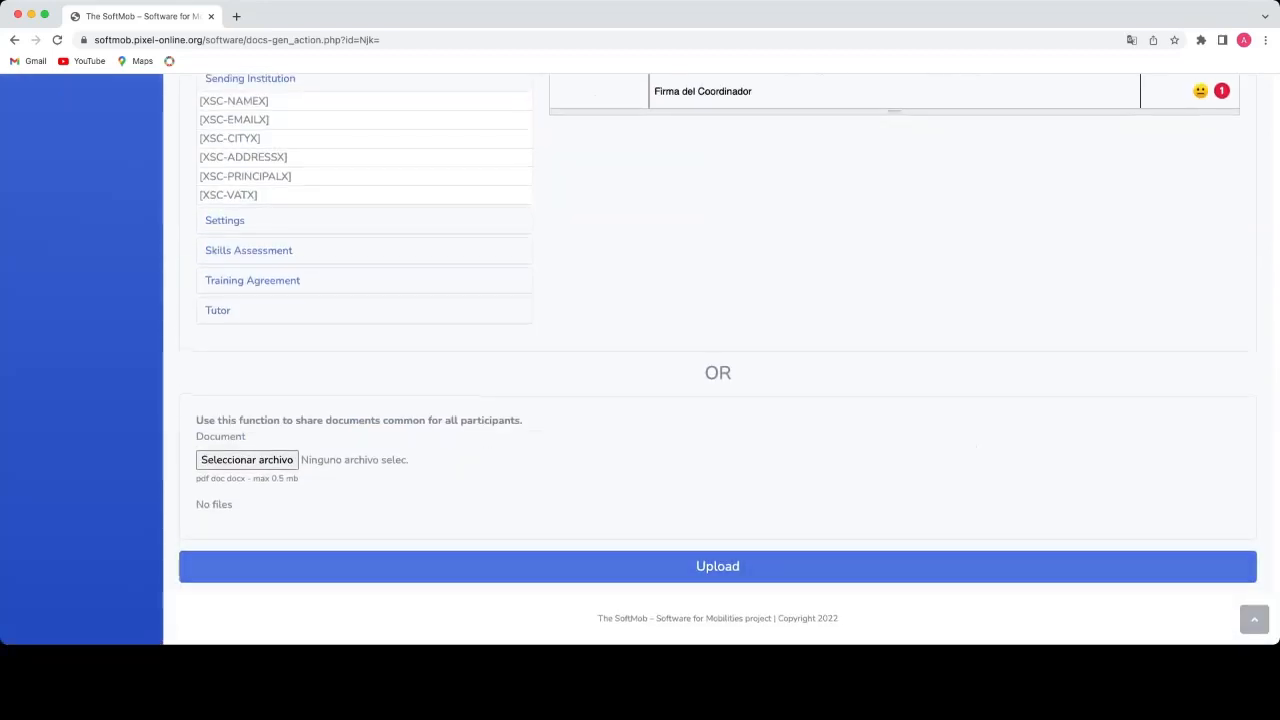
Expand the Settings shortcodes and highlight the date shortcode [[XDATEX]].
{"action": "scroll", "coordinate": [721, 355], "scroll_direction": "up", "scroll_amount": 1}
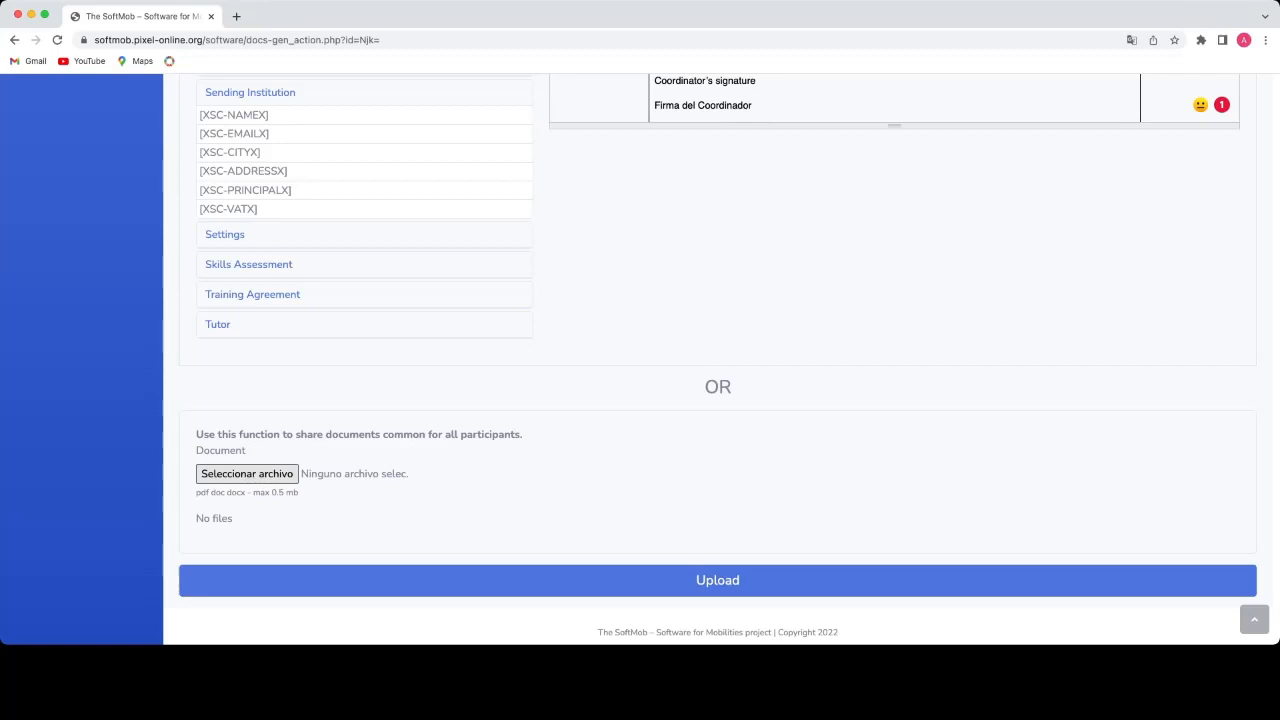
{"action": "scroll", "coordinate": [720, 350], "scroll_direction": "up", "scroll_amount": 2}
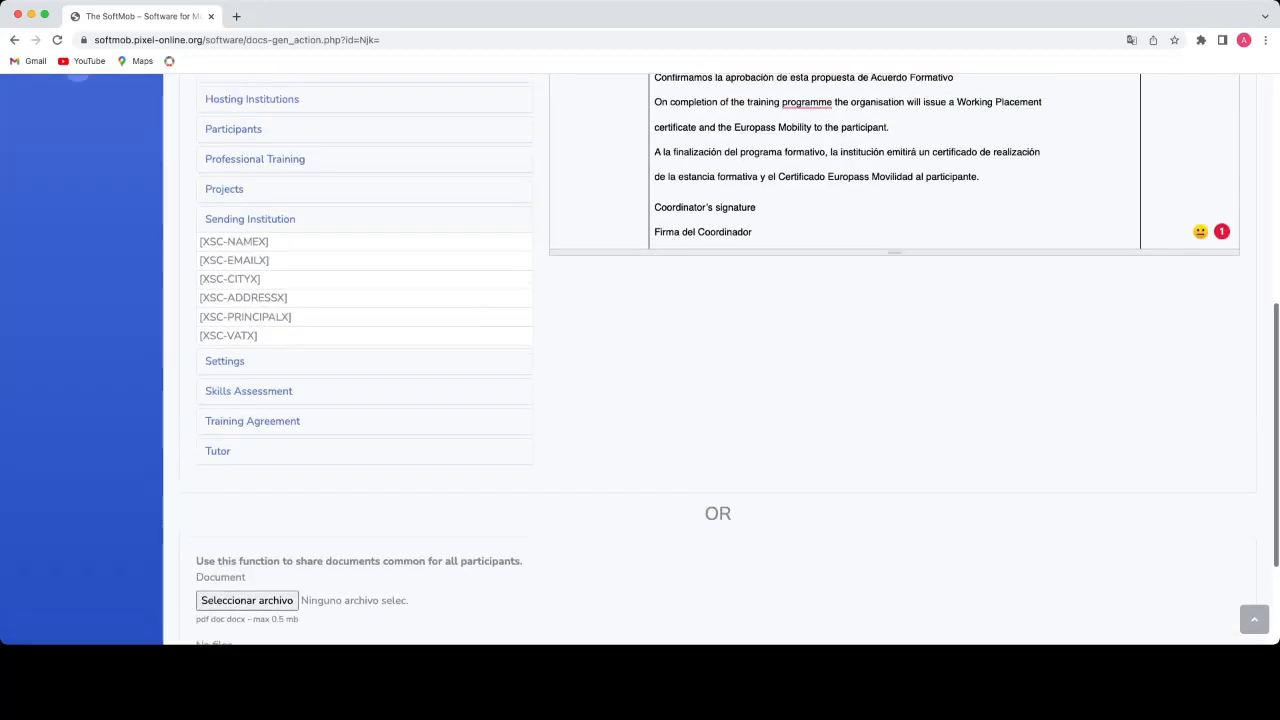
{"action": "scroll", "coordinate": [250, 470], "scroll_direction": "up", "scroll_amount": 1}
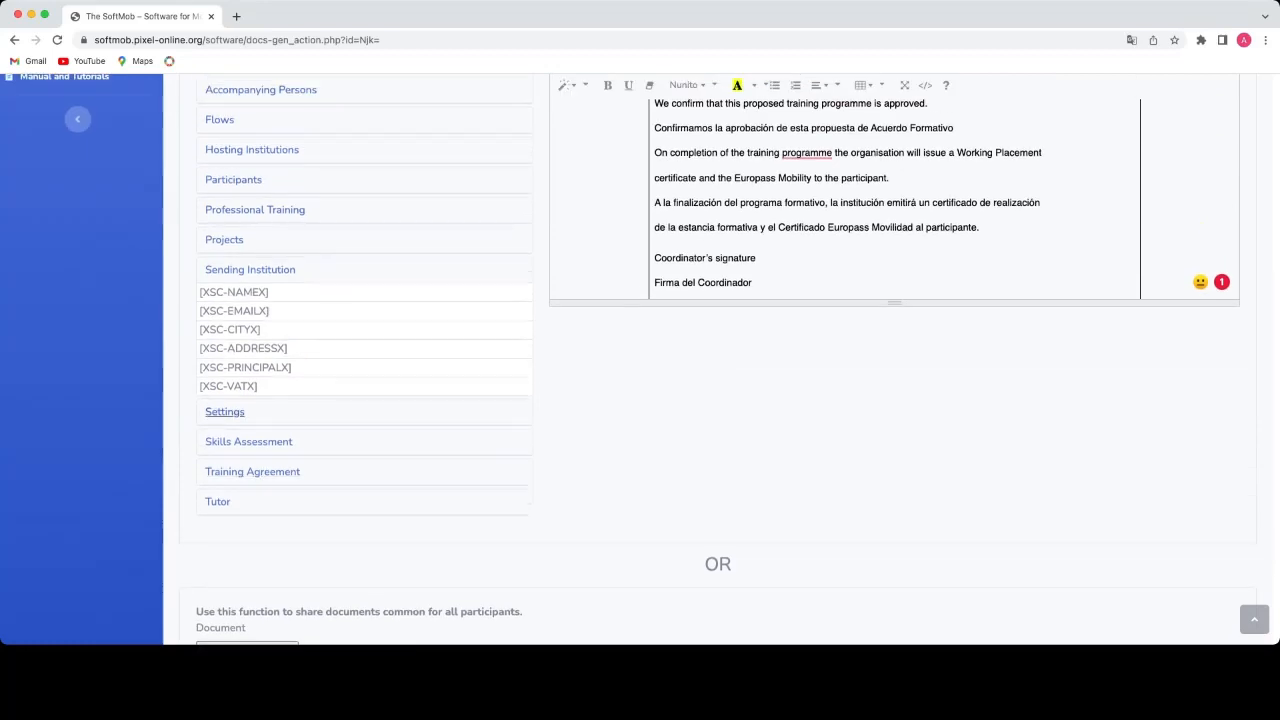
{"action": "left_click", "coordinate": [224, 411]}
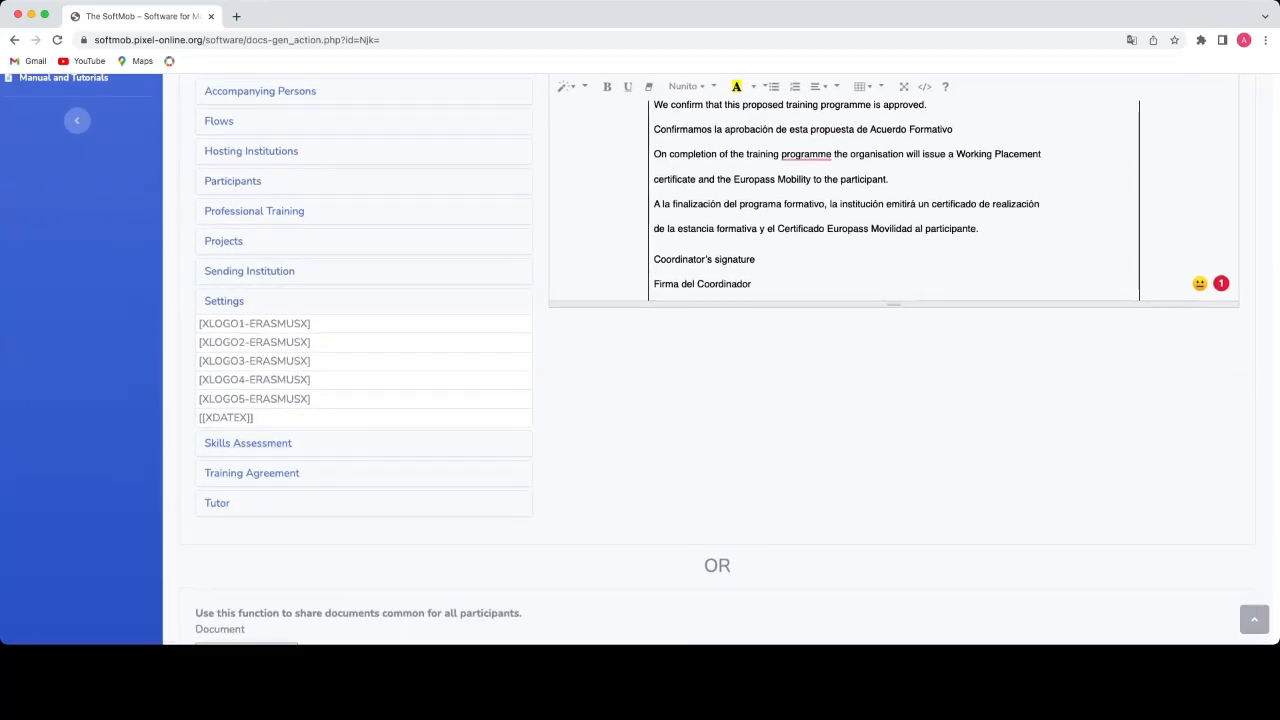
{"action": "left_click_drag", "start_coordinate": [255, 422], "coordinate": [199, 422]}
{"action": "scroll", "coordinate": [199, 422], "scroll_direction": "left", "scroll_amount": 1}
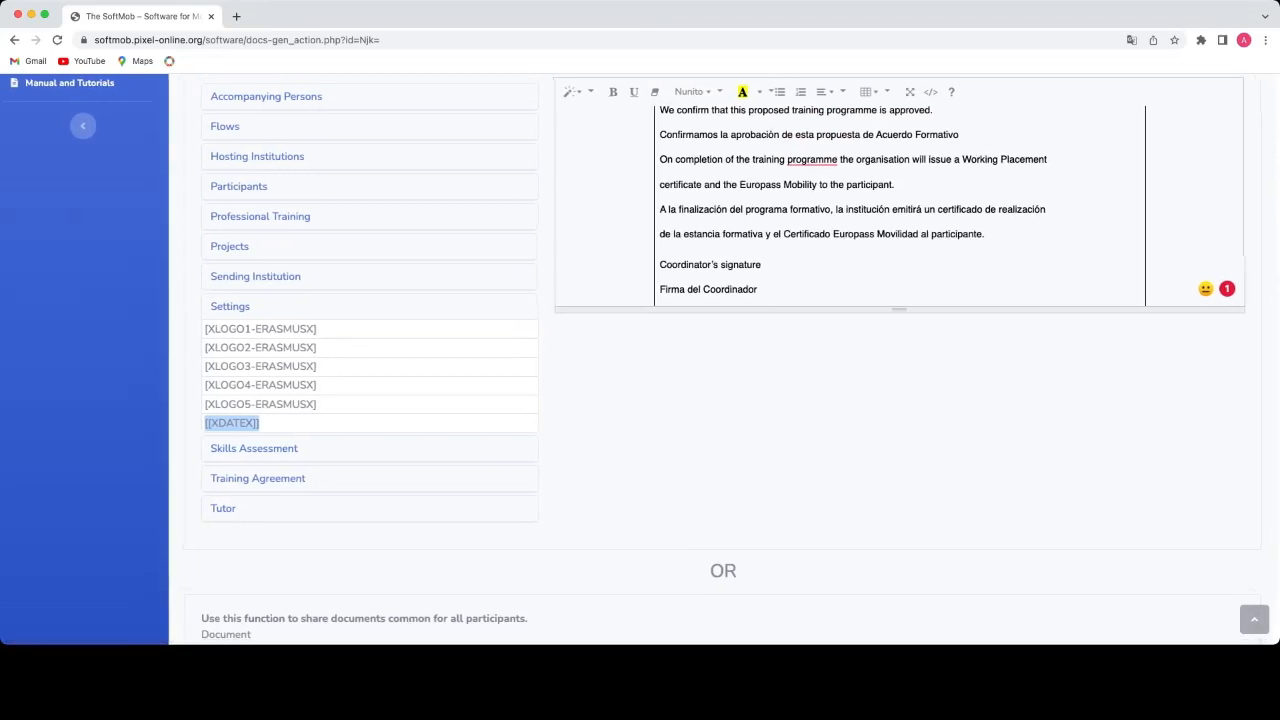
{"action": "left_click", "coordinate": [262, 424]}
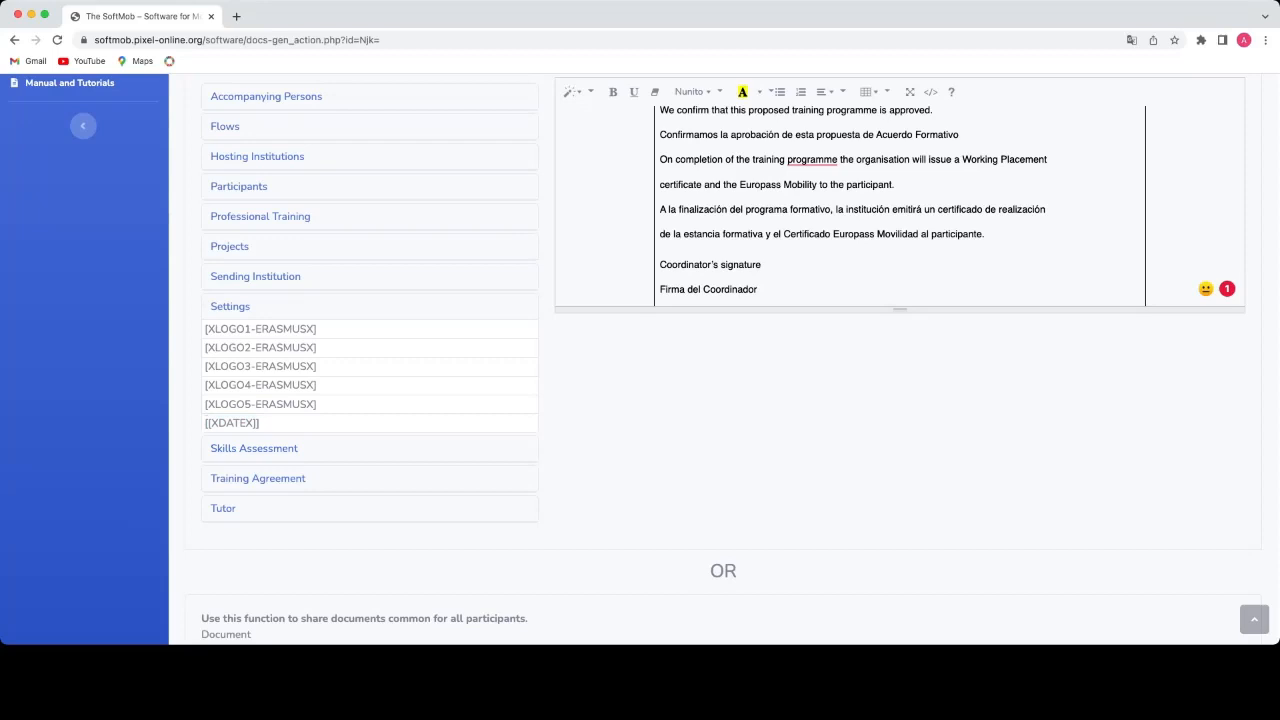
Check the shortcodes in the receiving organisation's signature box and collapse the Settings shortcodes.
{"action": "scroll", "coordinate": [640, 360], "scroll_direction": "right", "scroll_amount": 1}
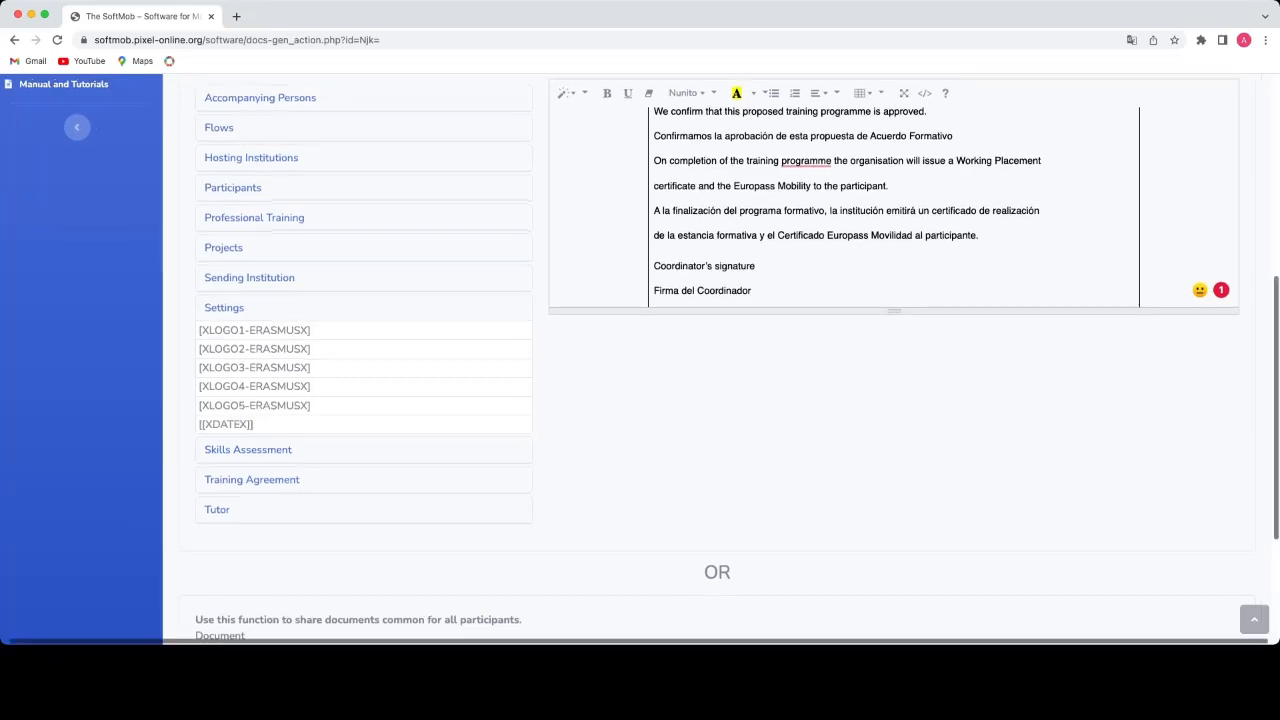
{"action": "scroll", "coordinate": [640, 360], "scroll_direction": "down", "scroll_amount": 1}
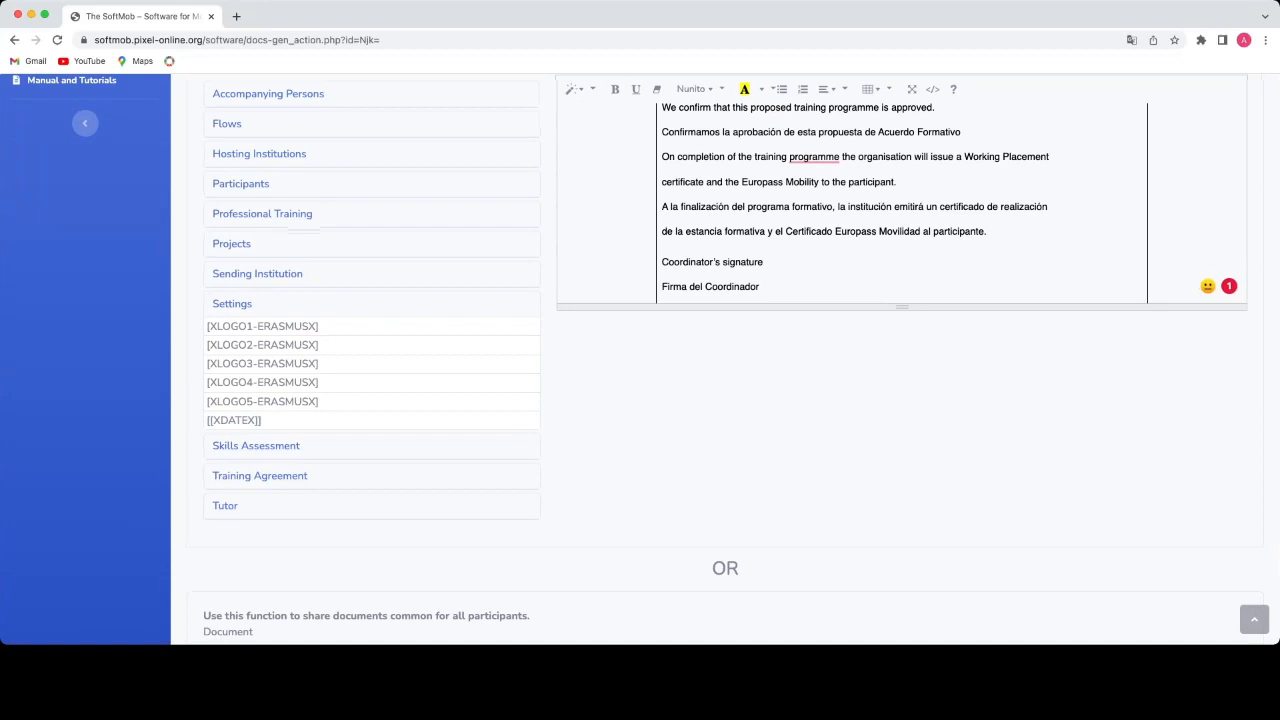
{"action": "scroll", "coordinate": [900, 200], "scroll_direction": "down", "scroll_amount": 5}
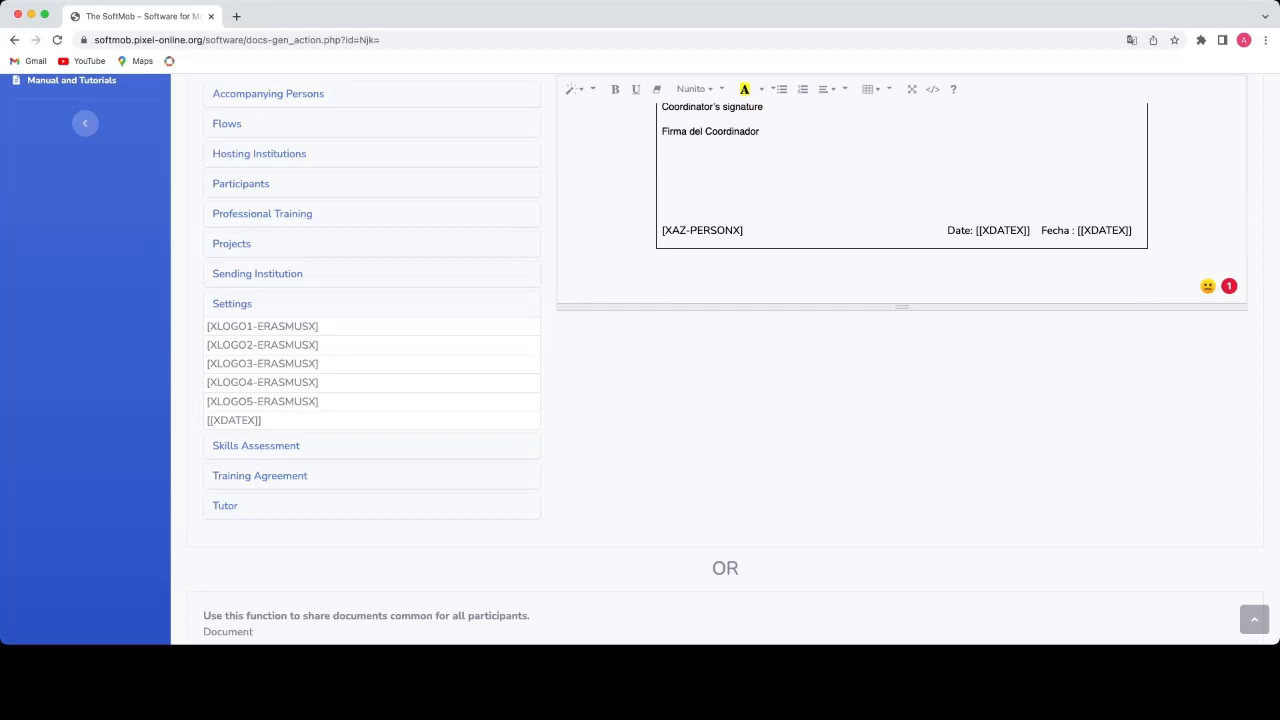
{"action": "scroll", "coordinate": [725, 360], "scroll_direction": "down", "scroll_amount": 1}
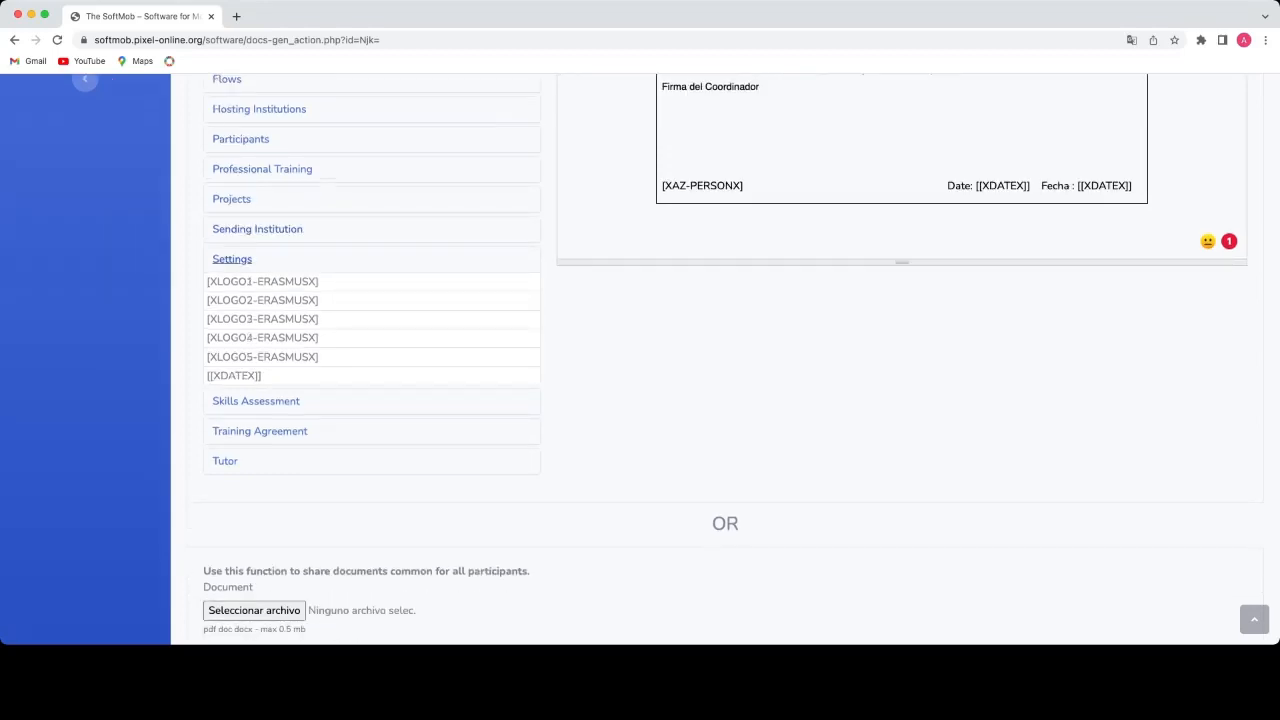
{"action": "left_click", "coordinate": [232, 259]}
{"action": "scroll", "coordinate": [725, 360], "scroll_direction": "up", "scroll_amount": 3}
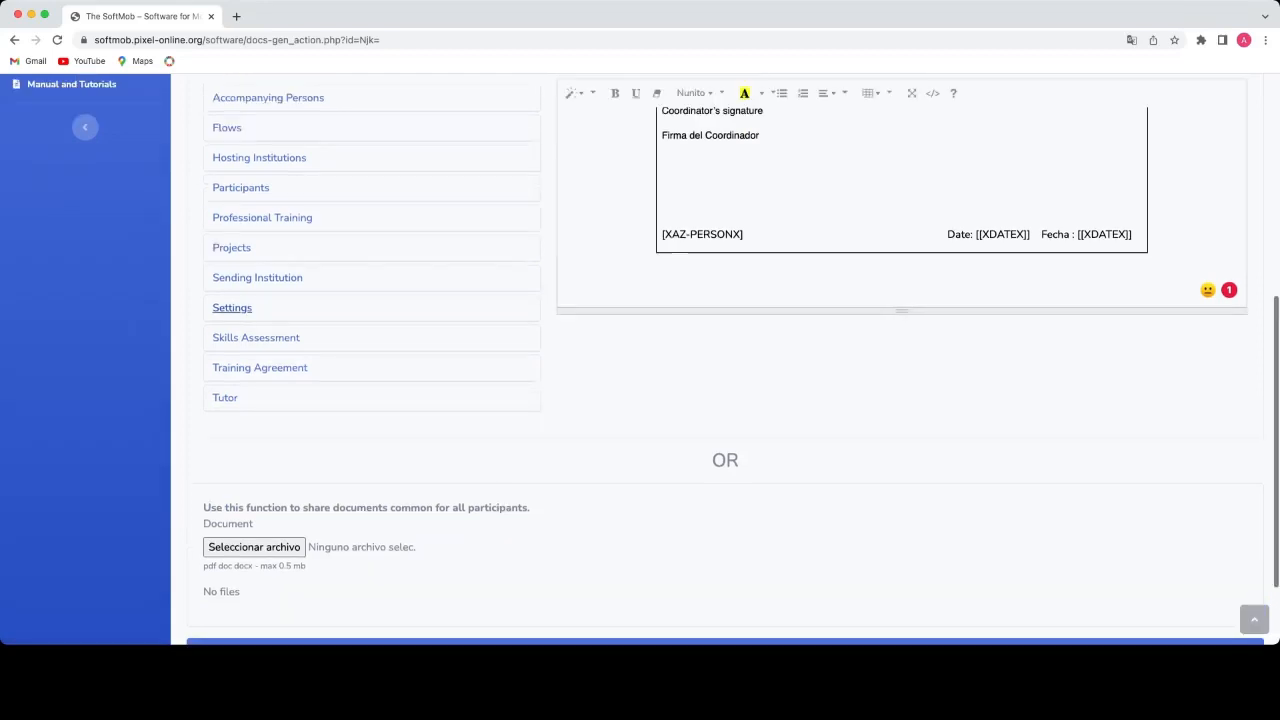
{"action": "left_click", "coordinate": [232, 335]}
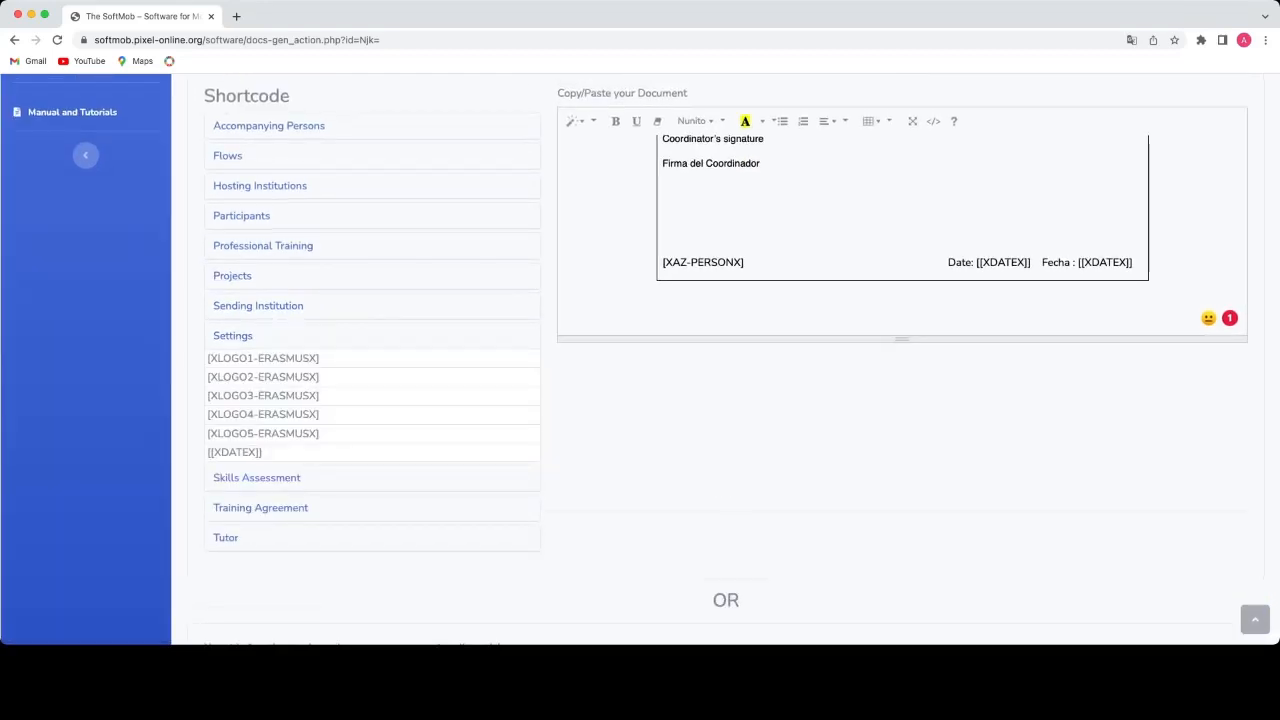
{"action": "left_click", "coordinate": [232, 335]}
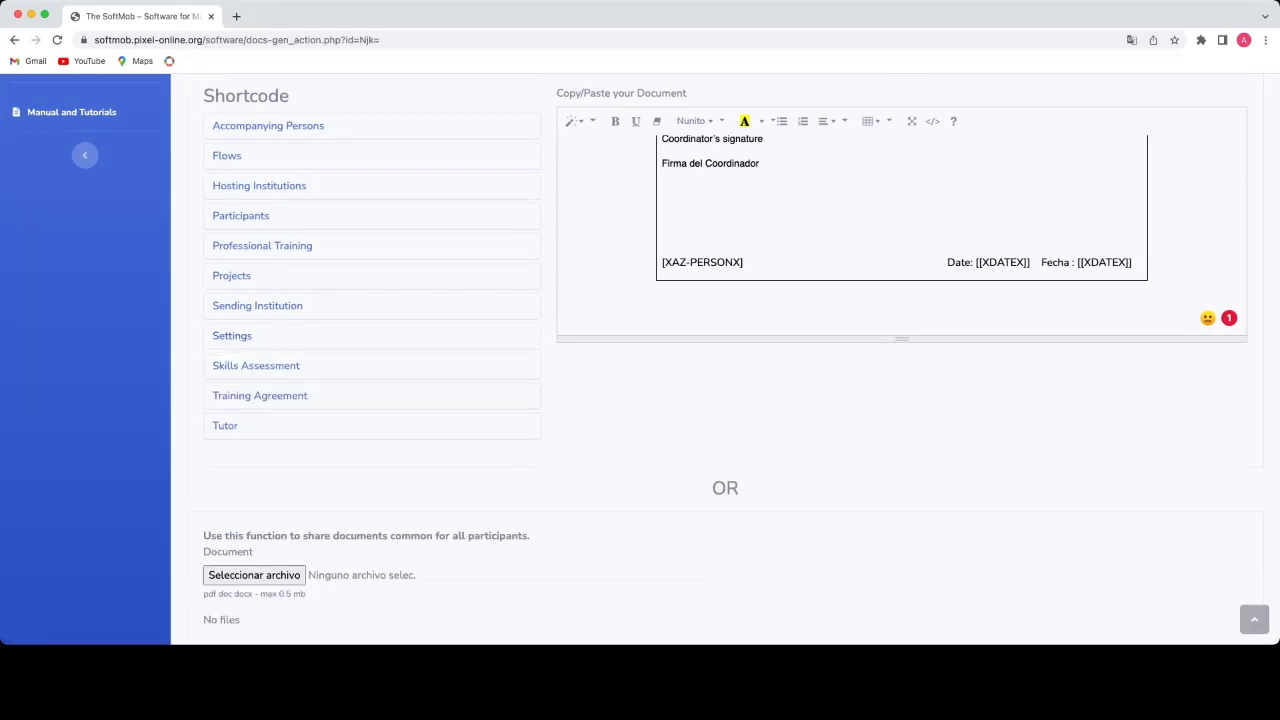
Review the file upload section and the signature boxes of the receiving organisation, sending institution and participant.
{"action": "scroll", "coordinate": [725, 360], "scroll_direction": "down", "scroll_amount": 2}
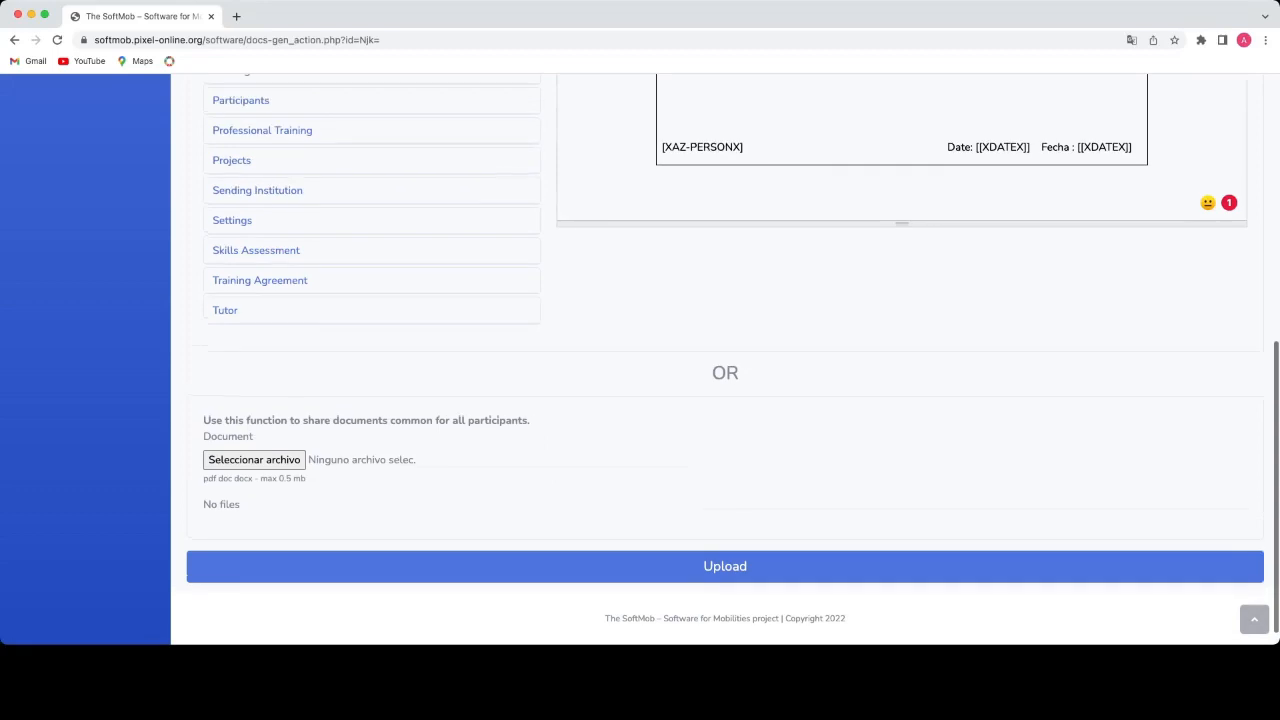
{"action": "scroll", "coordinate": [725, 360], "scroll_direction": "up", "scroll_amount": 3}
{"action": "scroll", "coordinate": [828, 238], "scroll_direction": "up", "scroll_amount": 1}
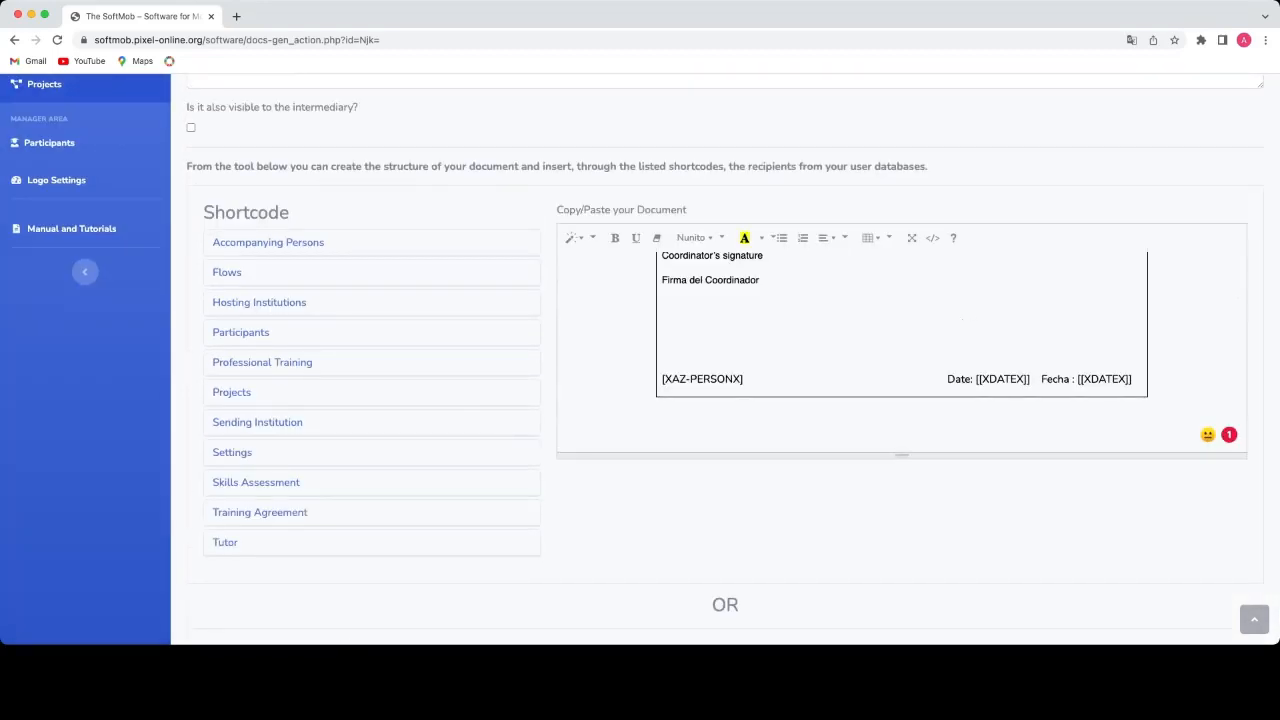
{"action": "scroll", "coordinate": [901, 340], "scroll_direction": "up", "scroll_amount": 2}
{"action": "scroll", "coordinate": [901, 350], "scroll_direction": "up", "scroll_amount": 5}
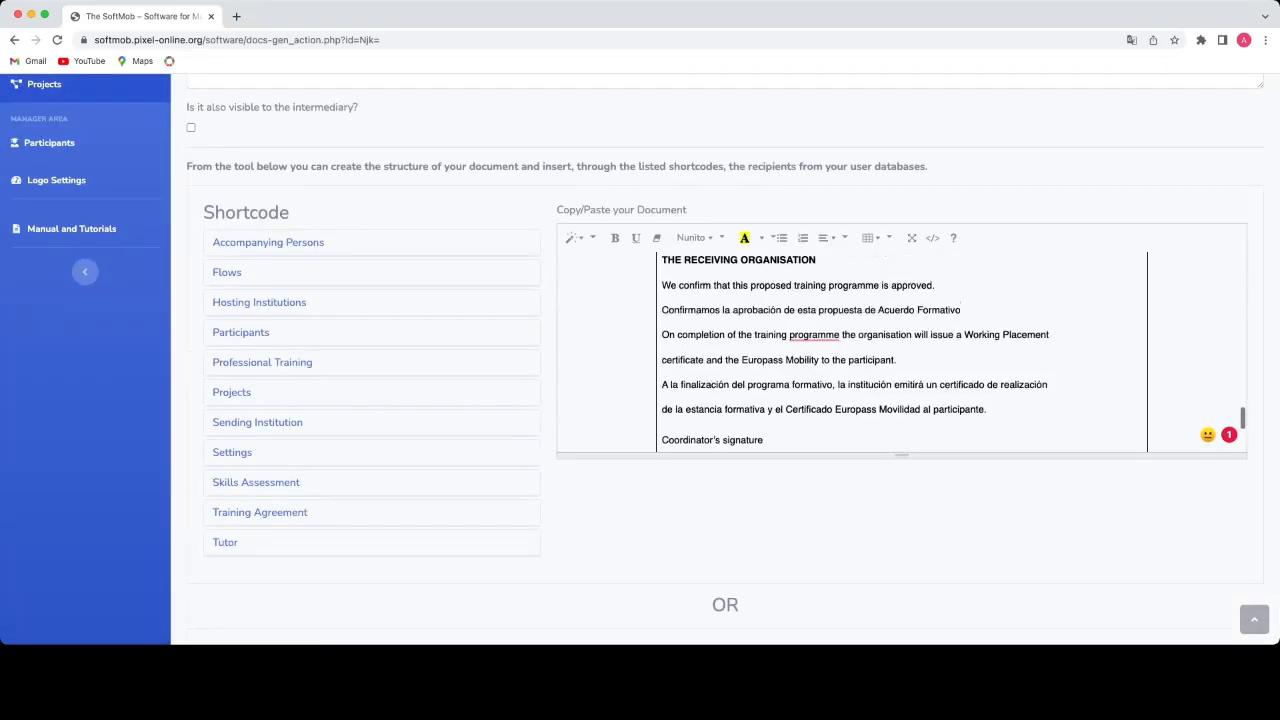
{"action": "scroll", "coordinate": [901, 350], "scroll_direction": "up", "scroll_amount": 6}
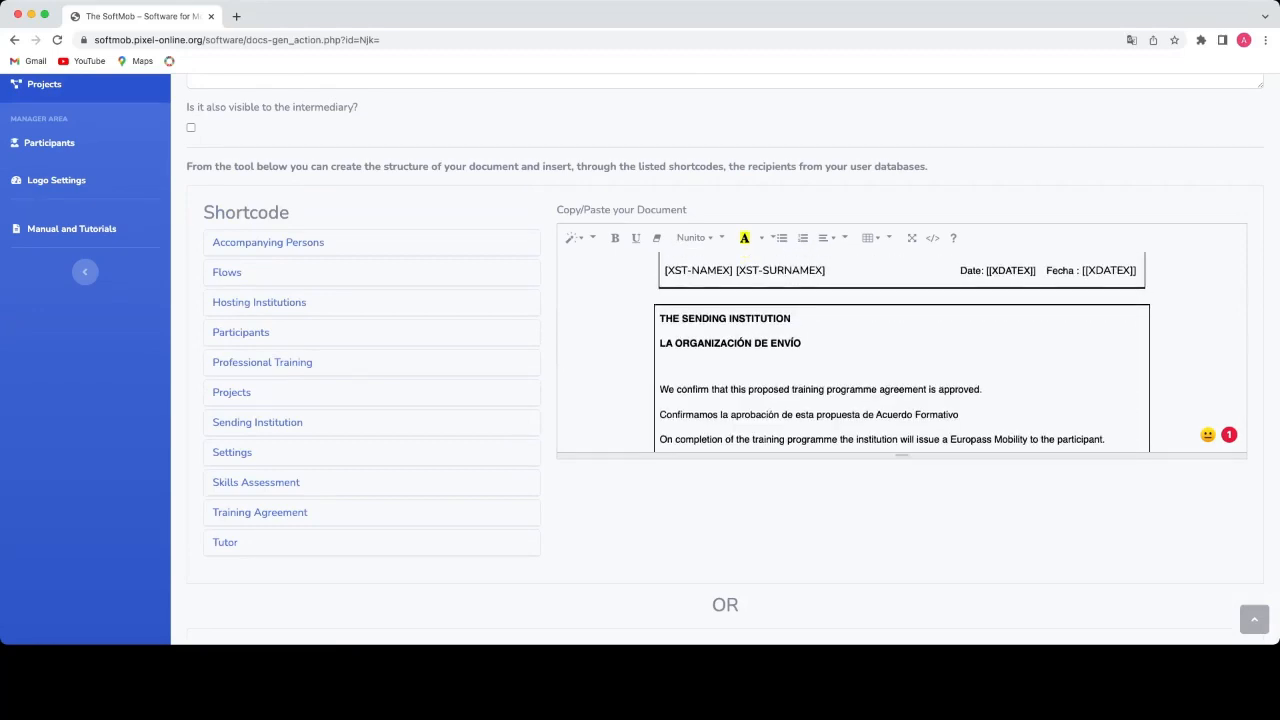
{"action": "scroll", "coordinate": [725, 360], "scroll_direction": "down", "scroll_amount": 1}
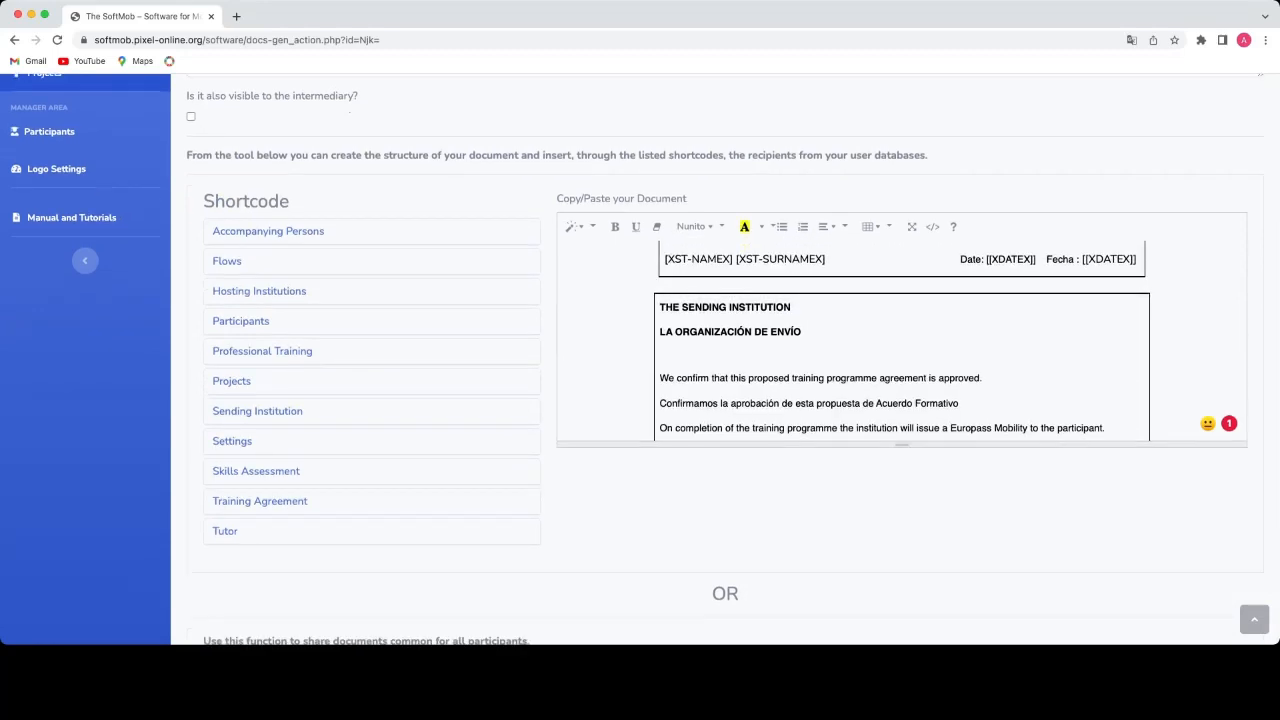
Check the sending institution's signature box and save the Learning Agreement document to the project.
{"action": "scroll", "coordinate": [901, 350], "scroll_direction": "down", "scroll_amount": 5}
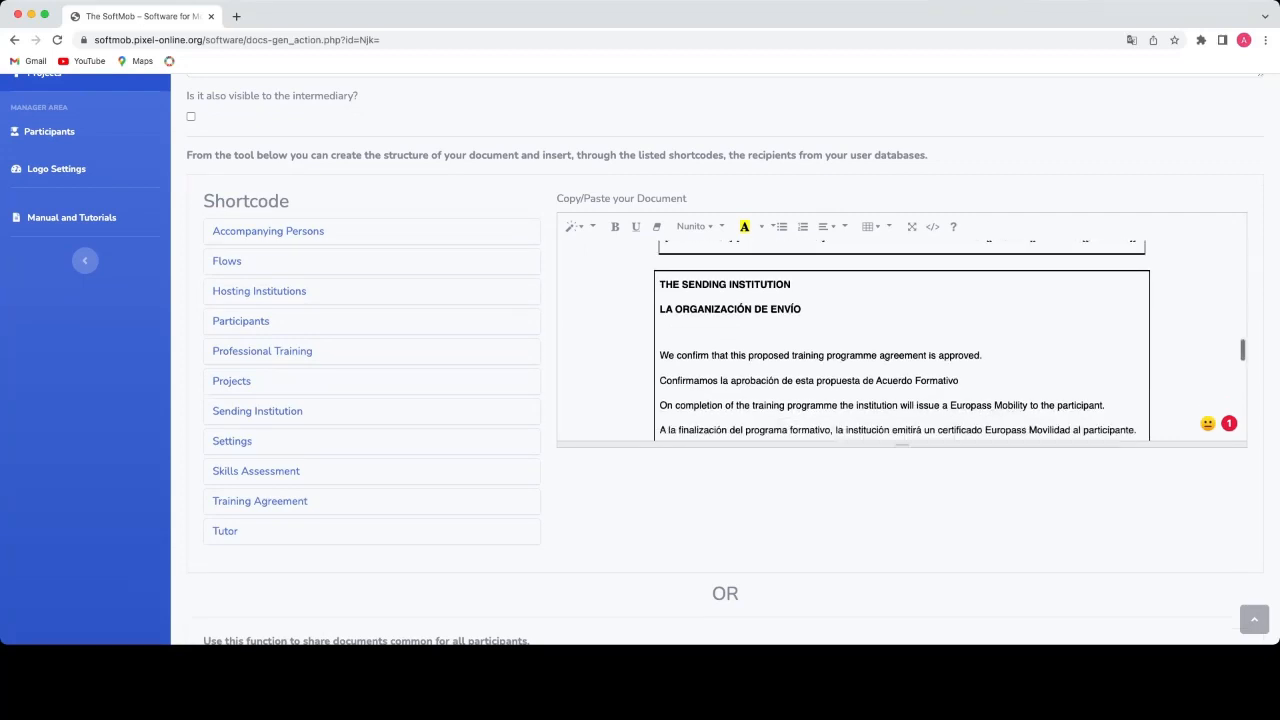
{"action": "scroll", "coordinate": [725, 360], "scroll_direction": "down", "scroll_amount": 3}
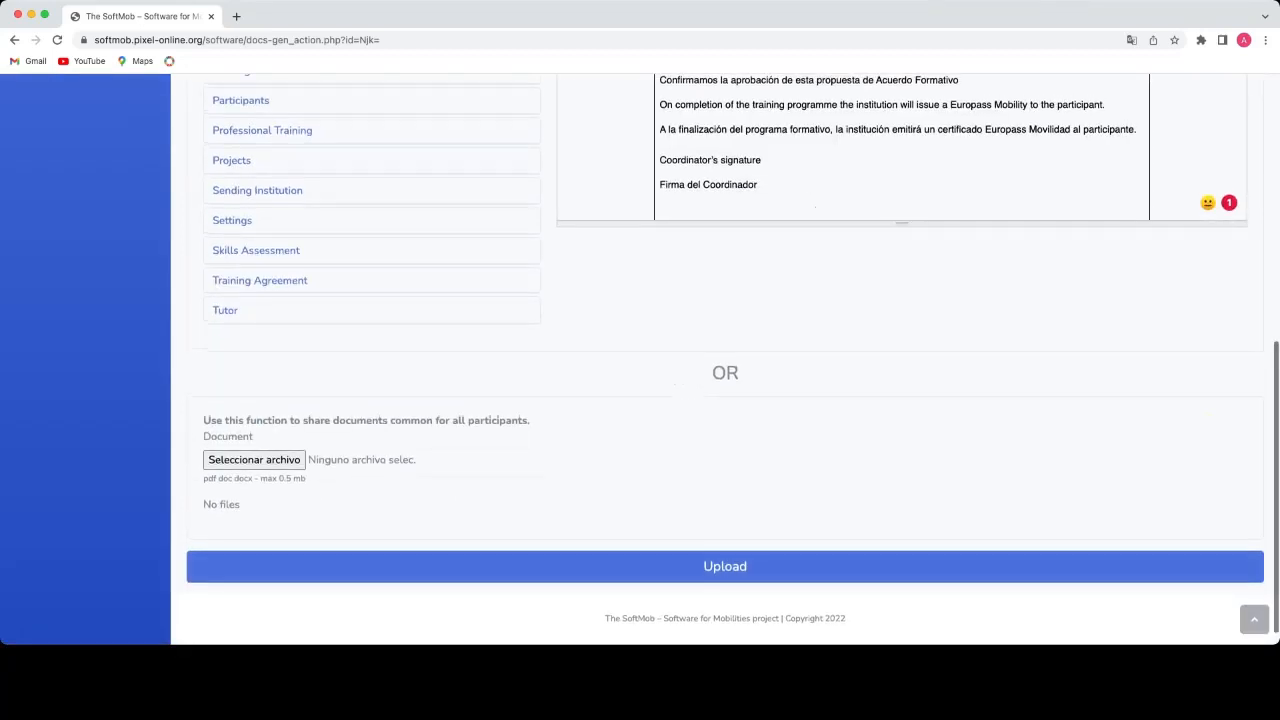
{"action": "left_click", "coordinate": [725, 566]}
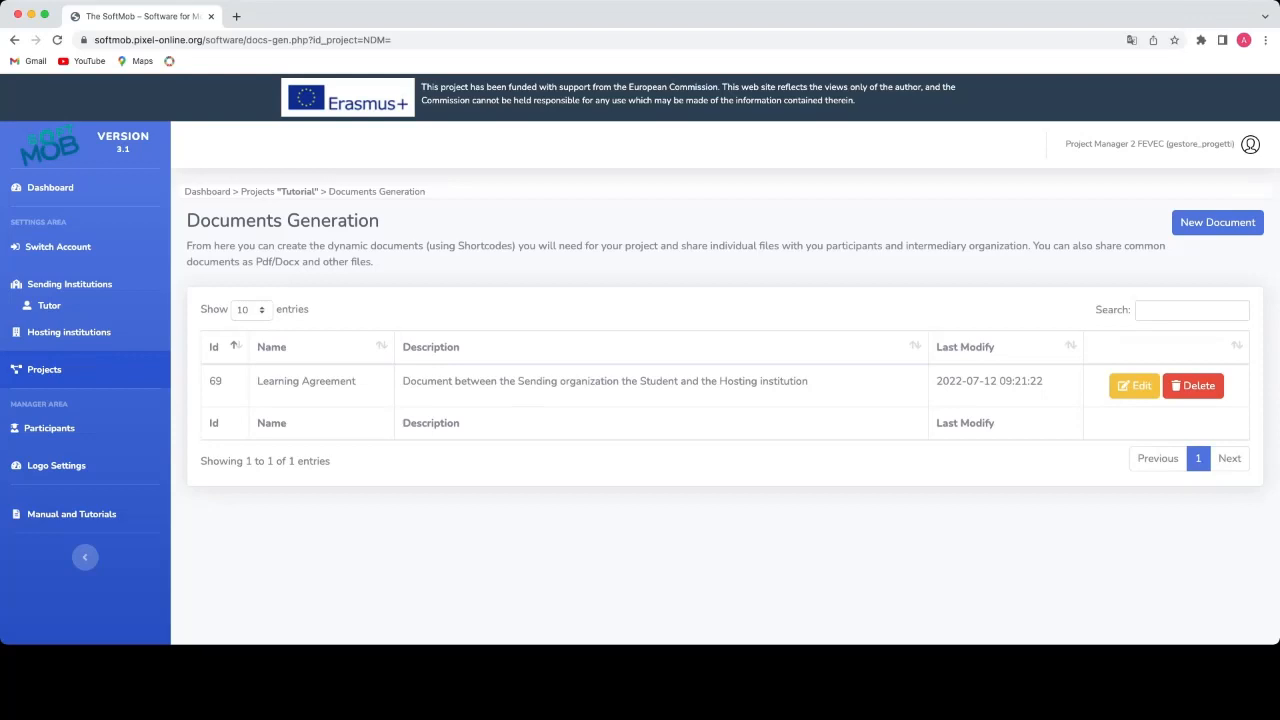
Open the participants list and choose the Tutorial project, the Tutorial flow and the Learning Agreement as generated document.
{"action": "left_click", "coordinate": [49, 428]}
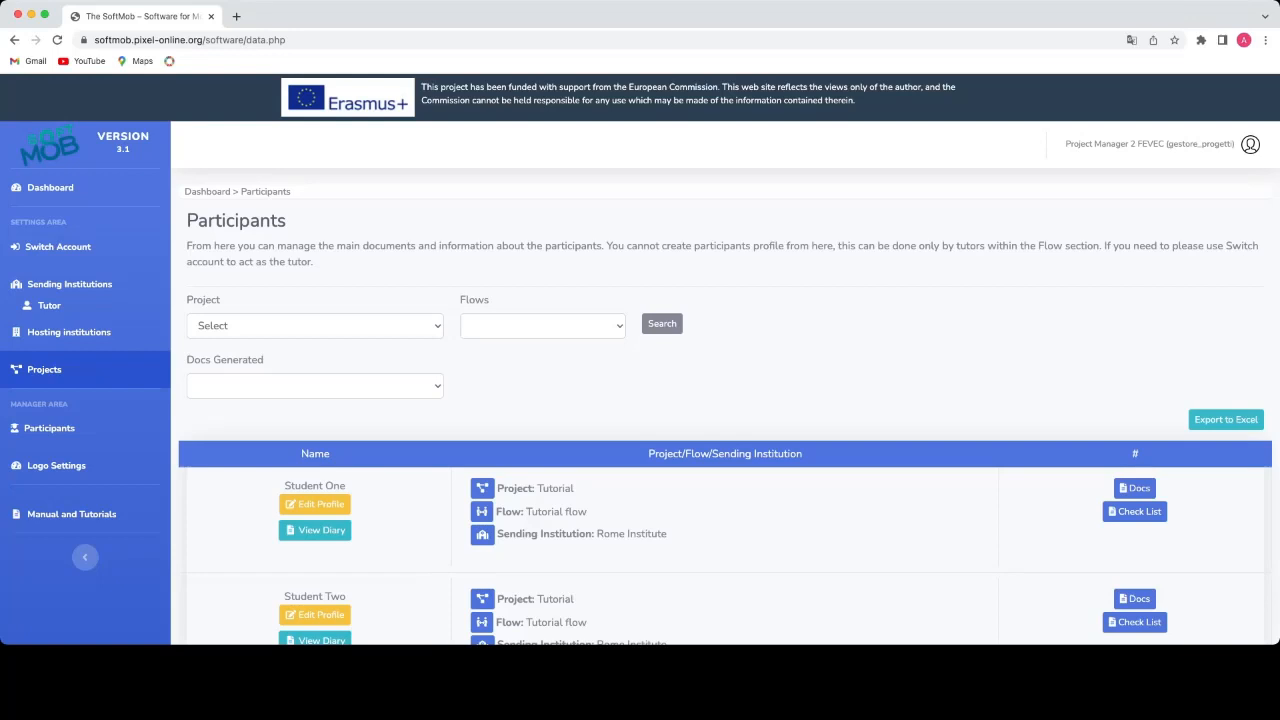
{"action": "scroll", "coordinate": [315, 326], "scroll_direction": "down", "scroll_amount": 1}
{"action": "left_click", "coordinate": [315, 326]}
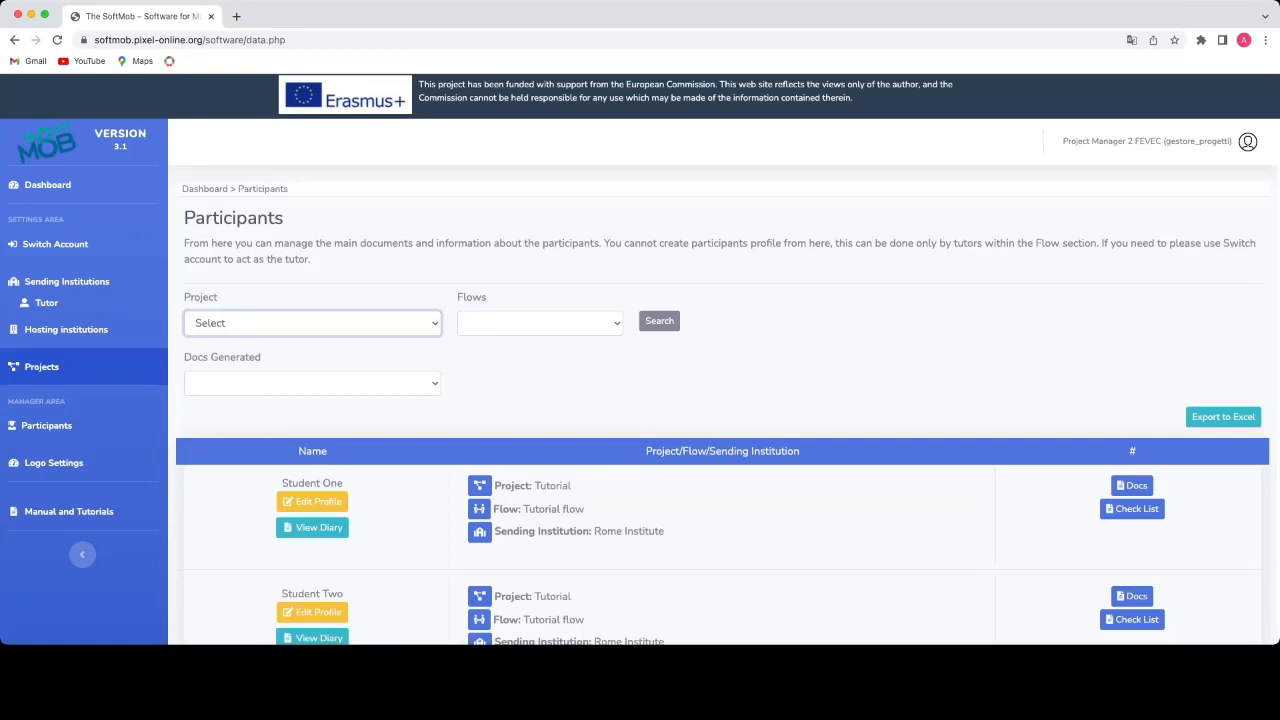
{"action": "left_click", "coordinate": [300, 343]}
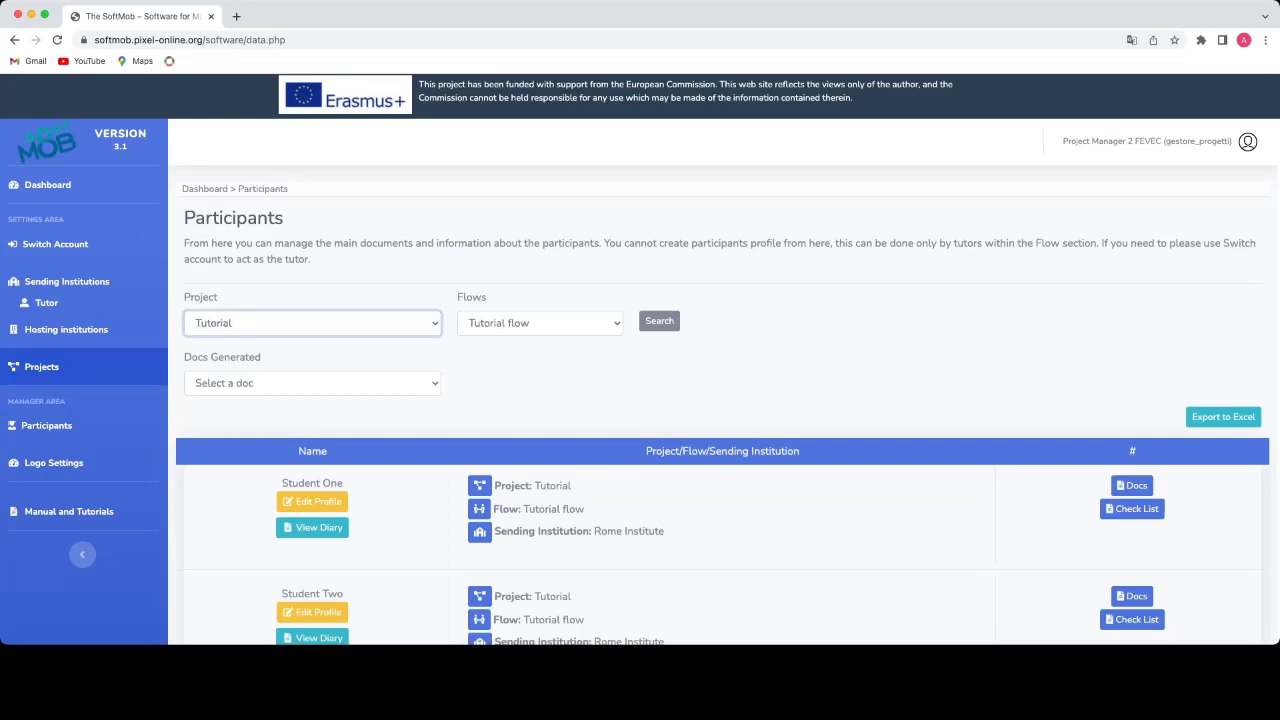
{"action": "left_click", "coordinate": [540, 323]}
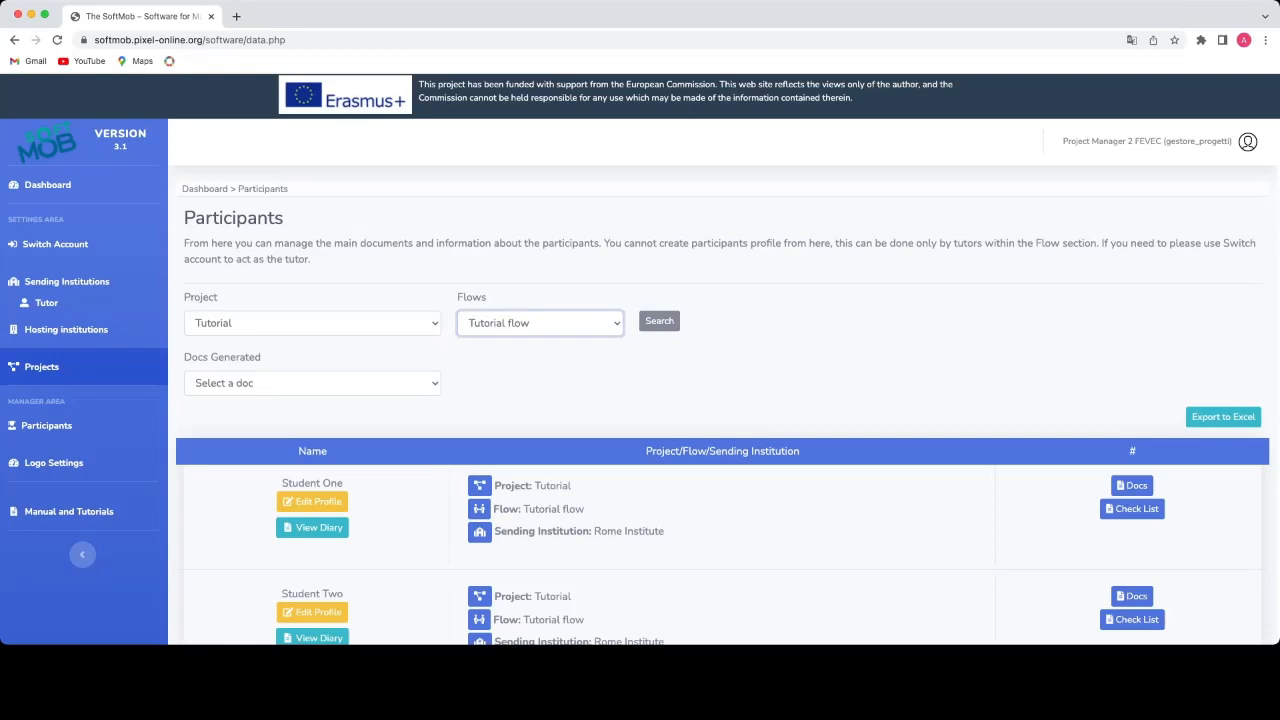
{"action": "left_click", "coordinate": [312, 383]}
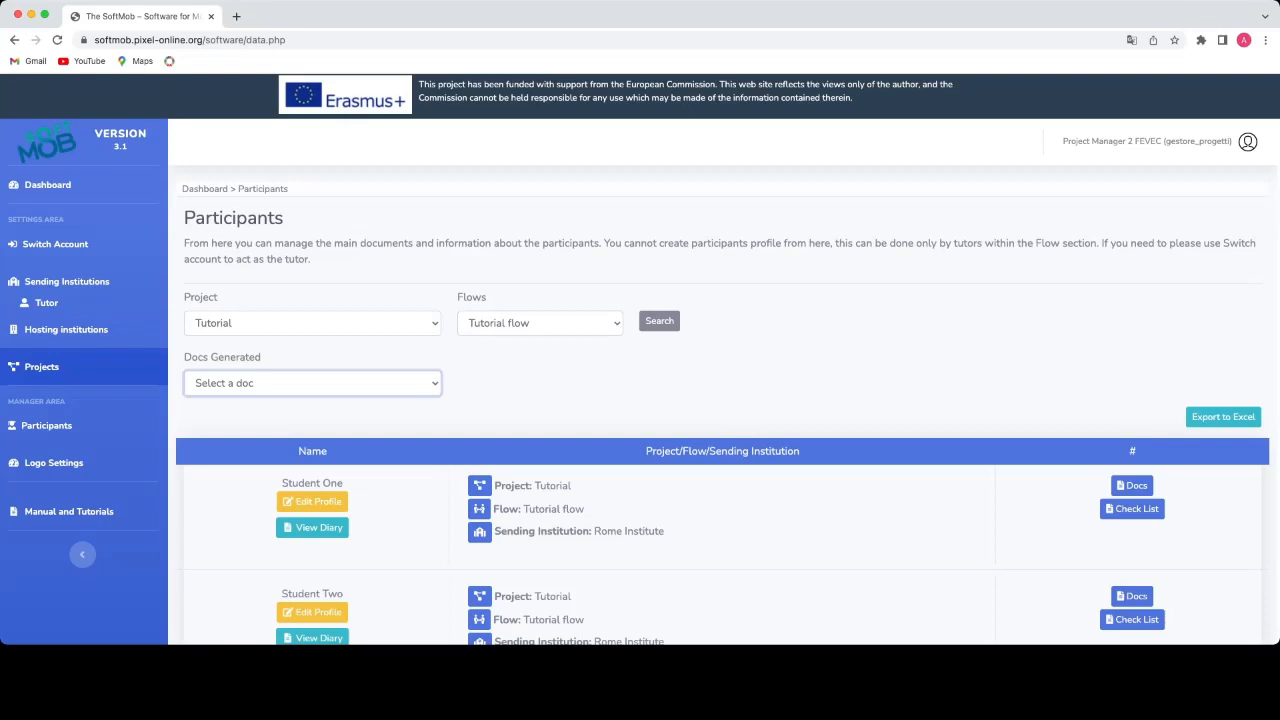
{"action": "left_click", "coordinate": [260, 403]}
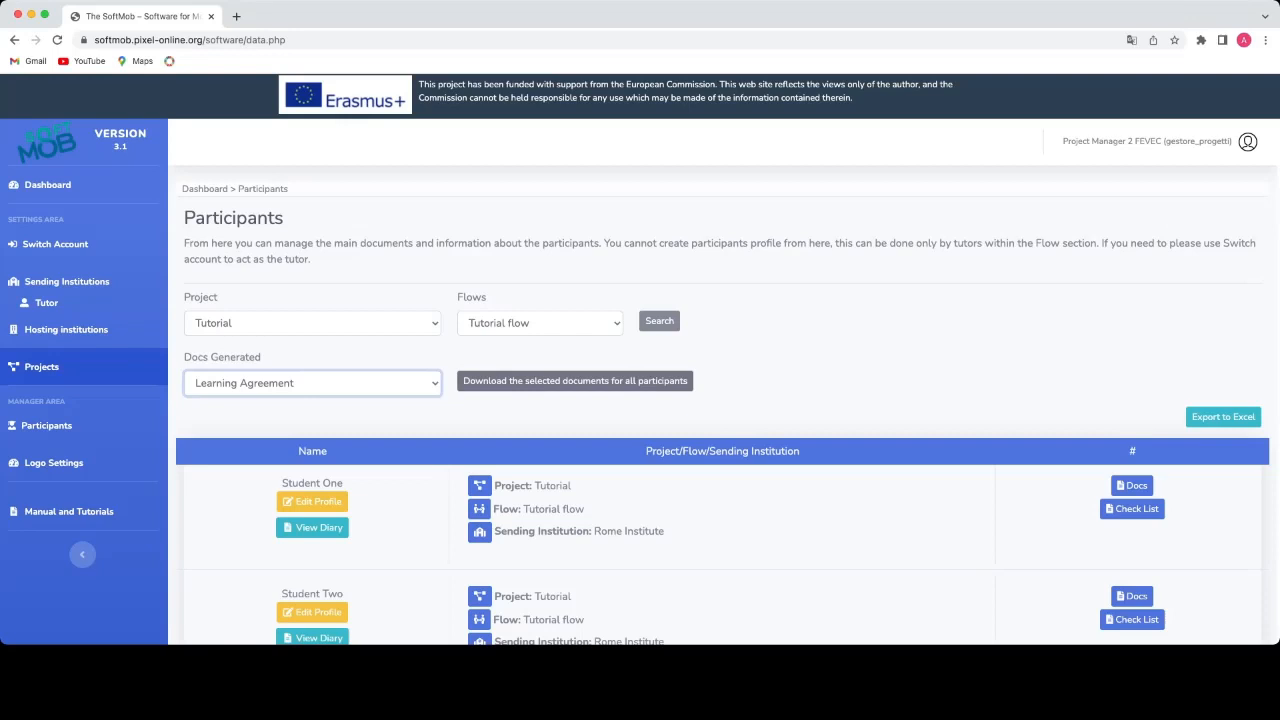
Look through the listed participants and generate the Learning Agreement for all of them.
{"action": "scroll", "coordinate": [640, 360], "scroll_direction": "down", "scroll_amount": 2}
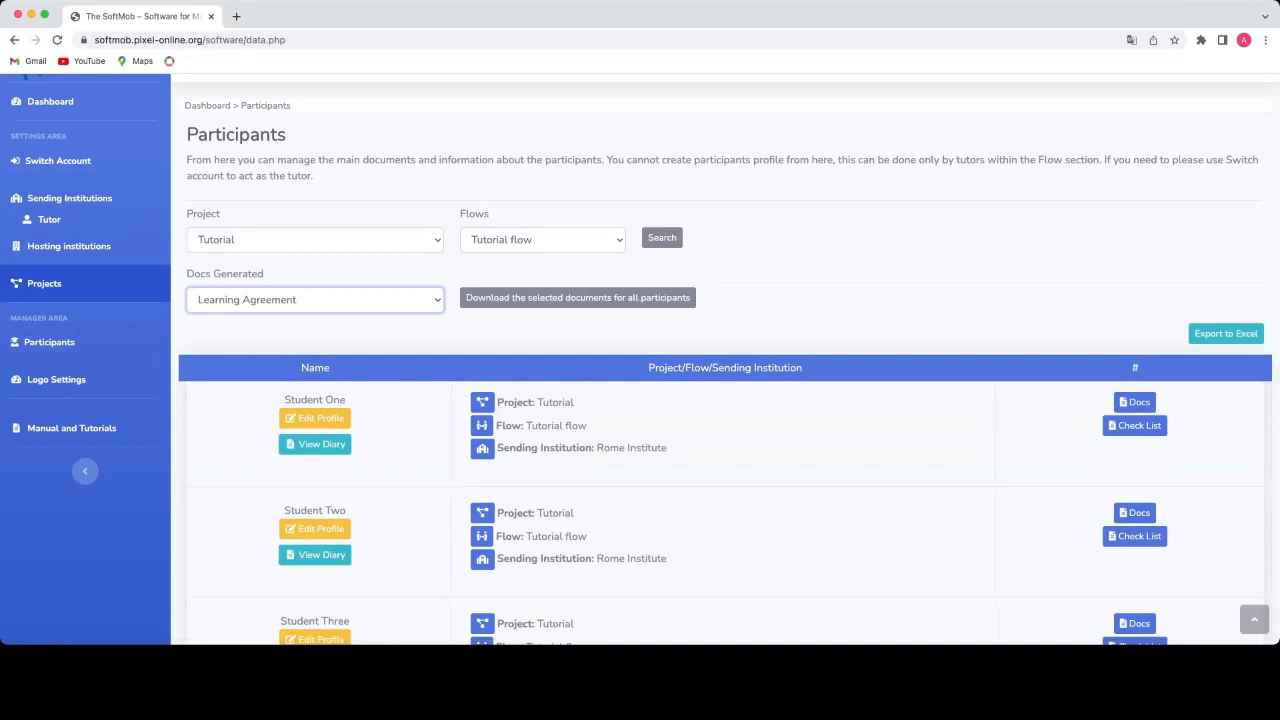
{"action": "scroll", "coordinate": [640, 360], "scroll_direction": "down", "scroll_amount": 8}
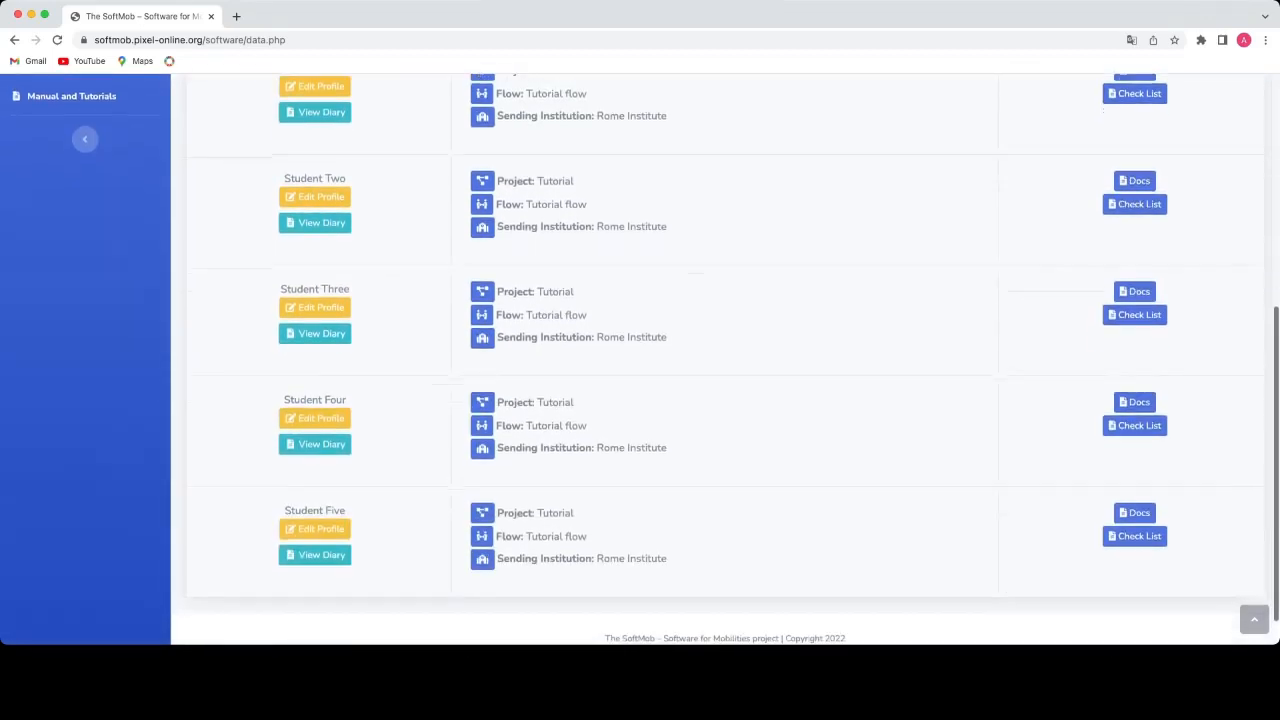
{"action": "scroll", "coordinate": [640, 360], "scroll_direction": "up", "scroll_amount": 2}
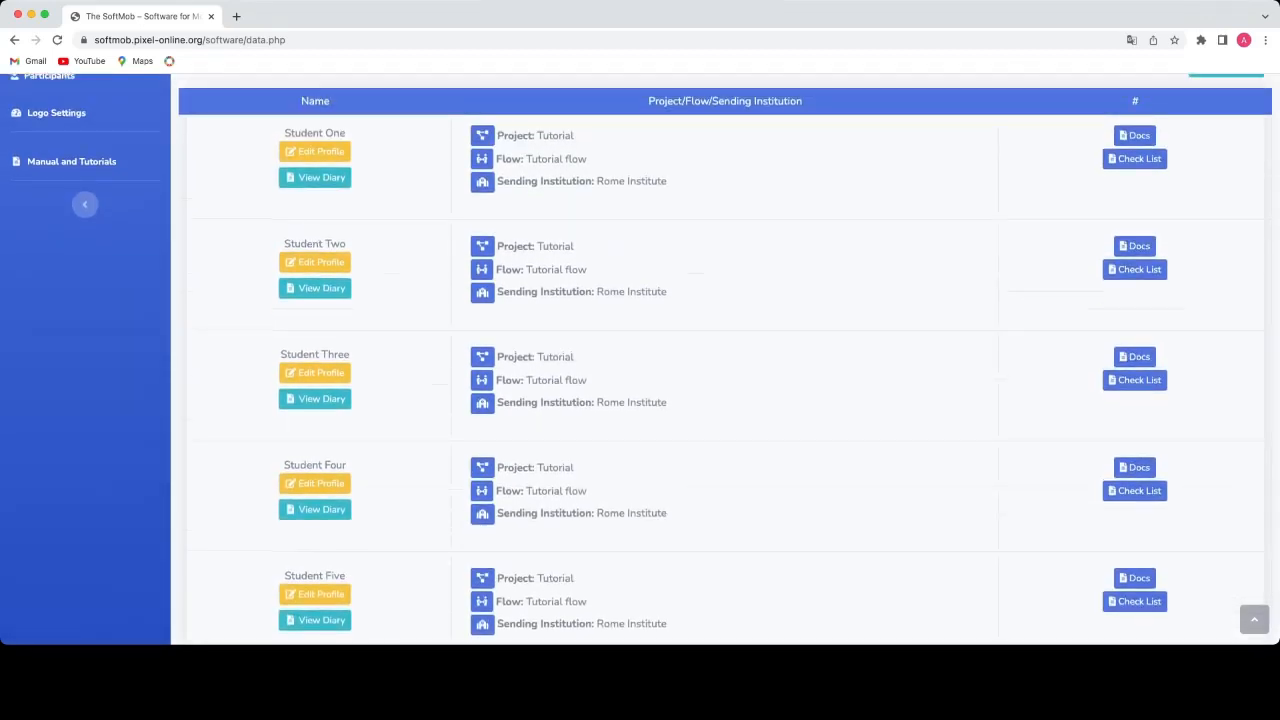
{"action": "scroll", "coordinate": [640, 360], "scroll_direction": "up", "scroll_amount": 5}
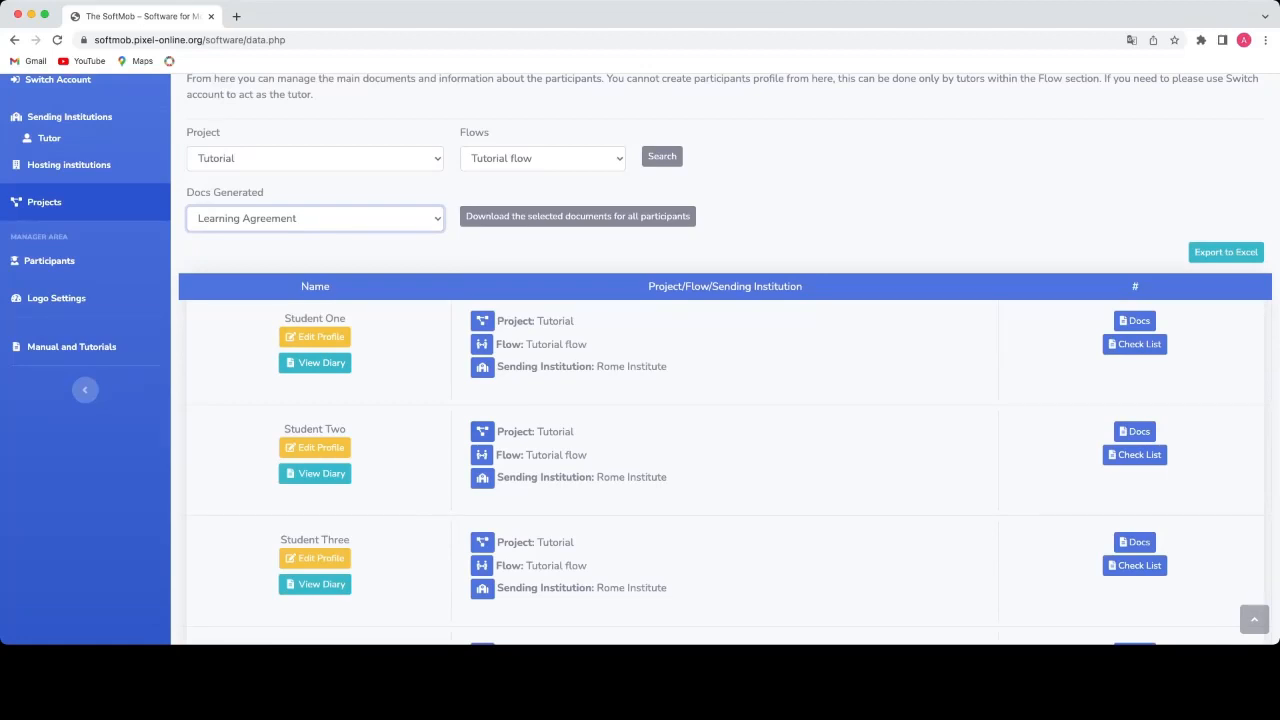
{"action": "scroll", "coordinate": [640, 360], "scroll_direction": "up", "scroll_amount": 2}
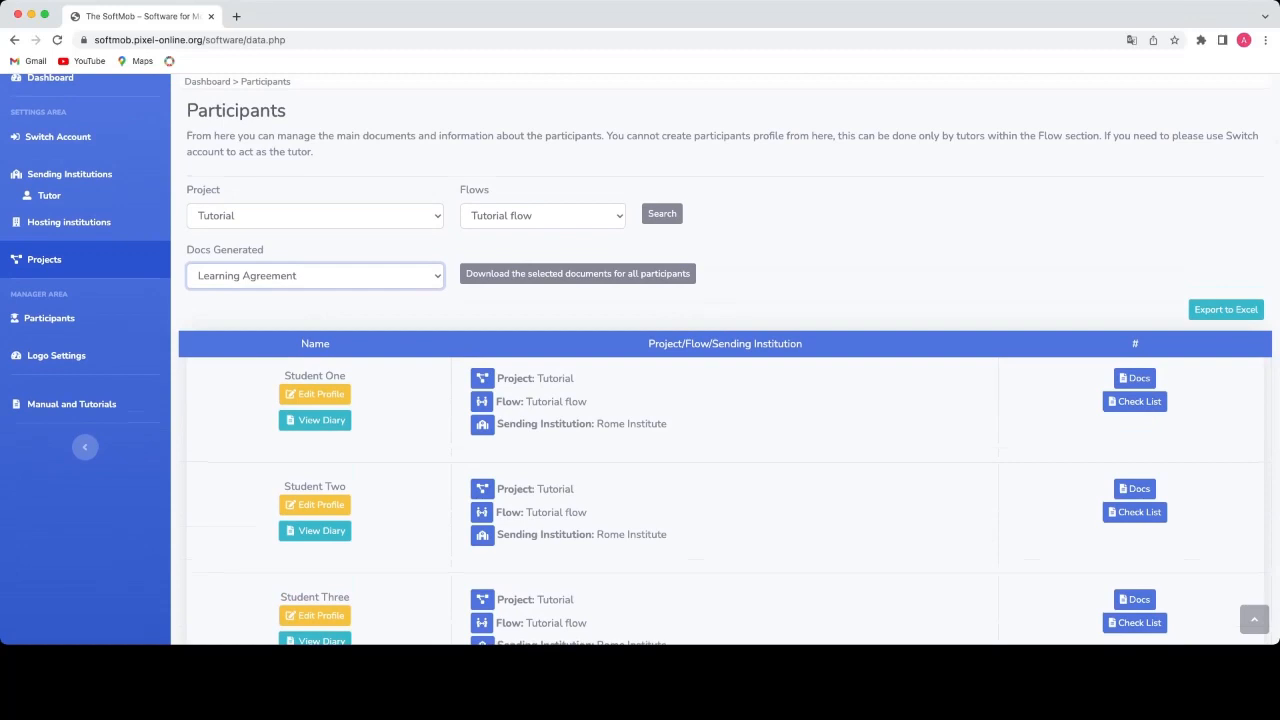
{"action": "left_click", "coordinate": [577, 273]}
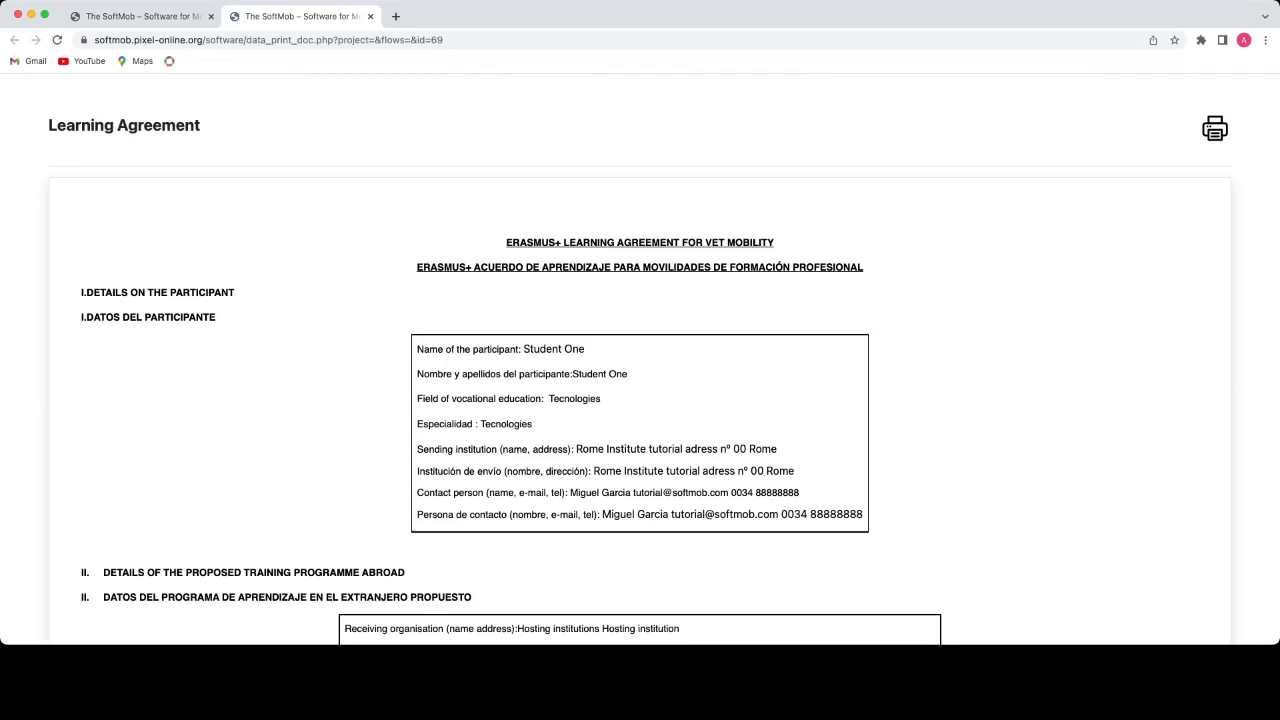
Examine the first participant's generated Learning Agreement, from the participant and training programme details to the three signature boxes.
{"action": "scroll", "coordinate": [640, 360], "scroll_direction": "down", "scroll_amount": 3}
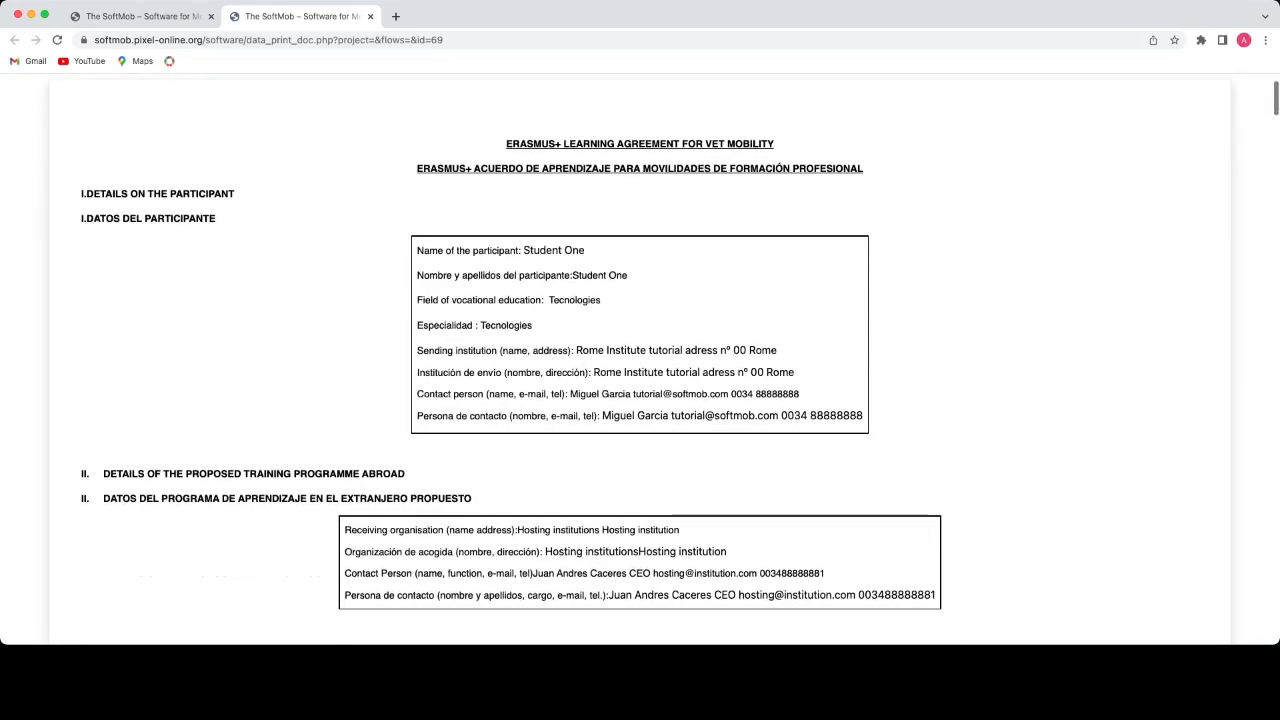
{"action": "scroll", "coordinate": [640, 360], "scroll_direction": "down", "scroll_amount": 2}
{"action": "scroll", "coordinate": [640, 360], "scroll_direction": "down", "scroll_amount": 3}
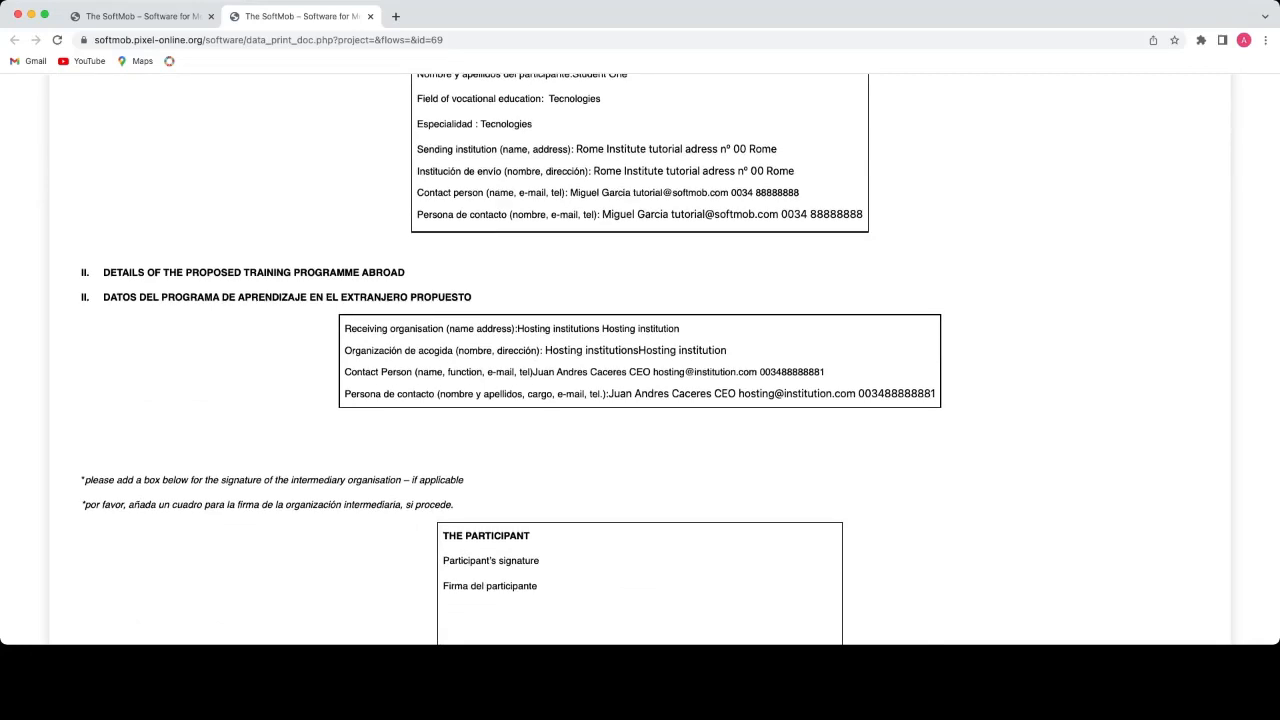
{"action": "scroll", "coordinate": [640, 360], "scroll_direction": "up", "scroll_amount": 5}
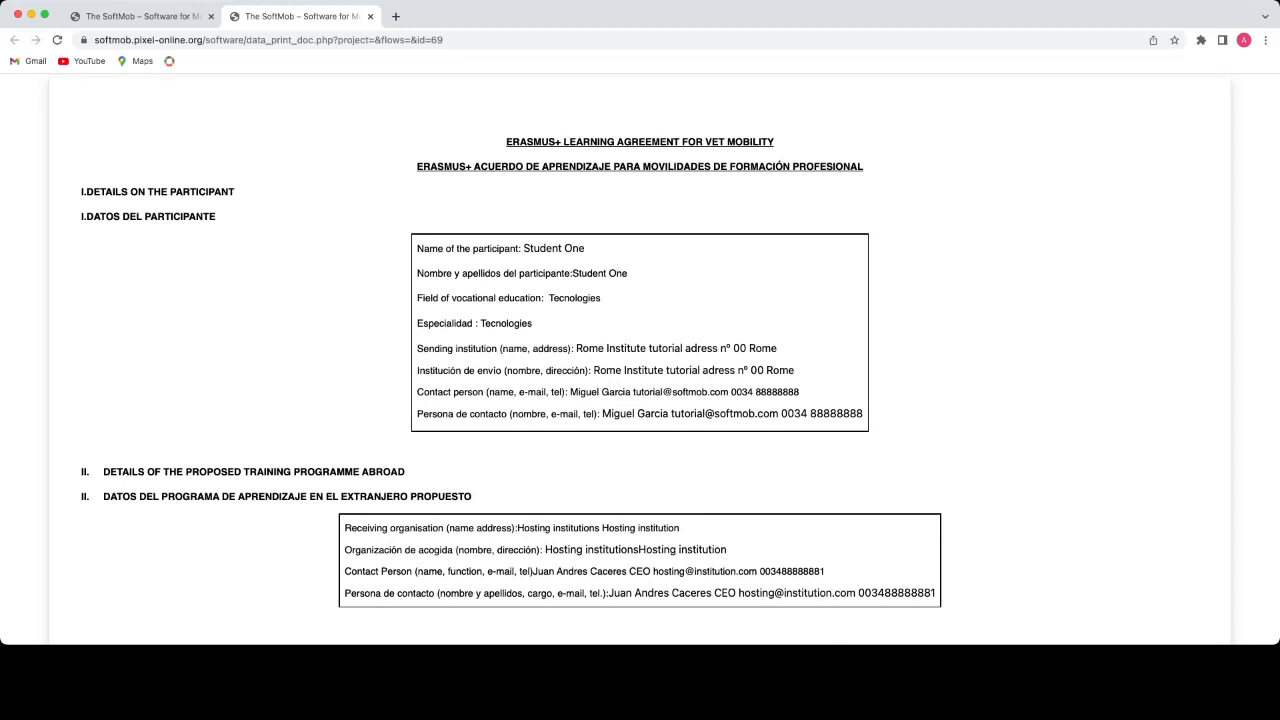
{"action": "scroll", "coordinate": [640, 360], "scroll_direction": "down", "scroll_amount": 2}
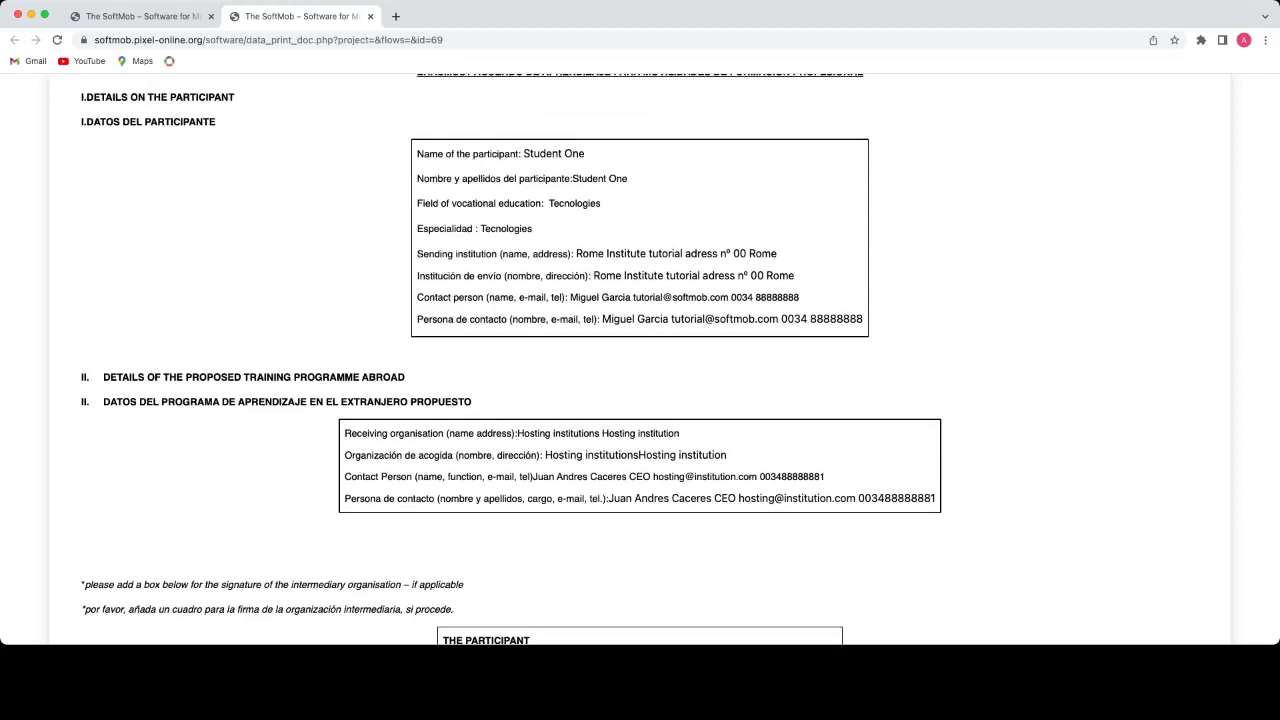
{"action": "scroll", "coordinate": [640, 360], "scroll_direction": "down", "scroll_amount": 8}
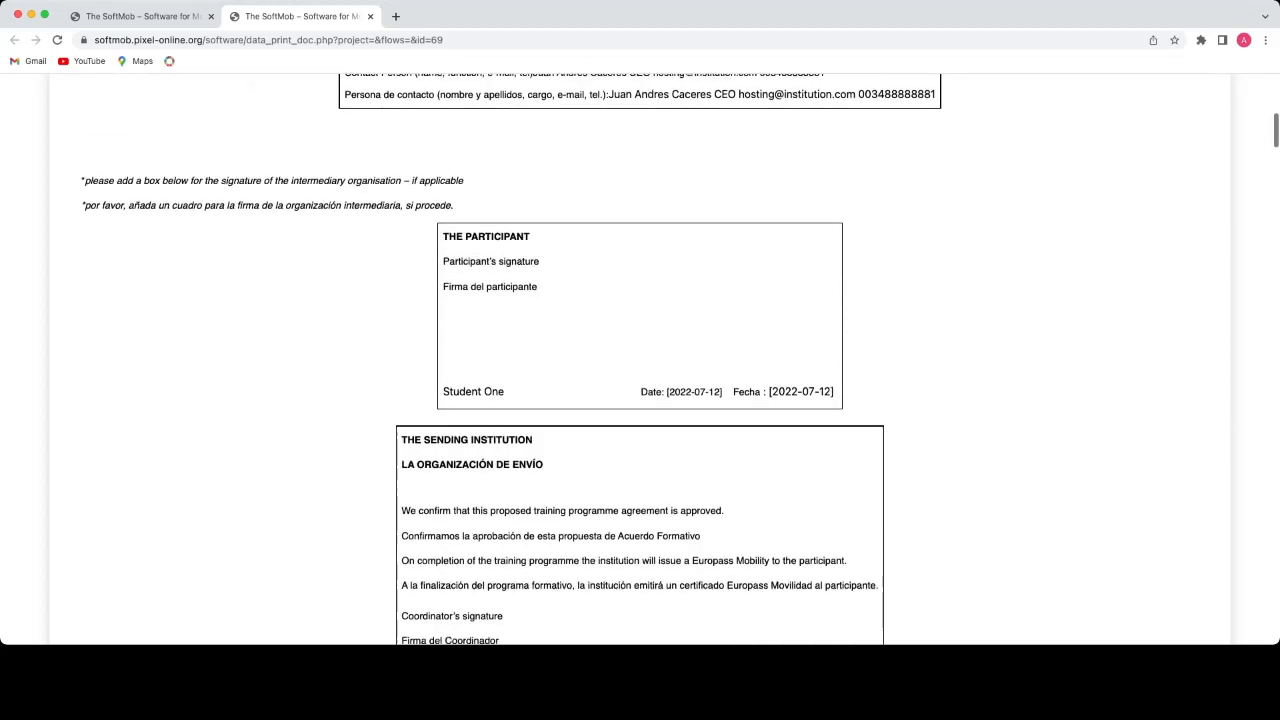
{"action": "scroll", "coordinate": [640, 360], "scroll_direction": "down", "scroll_amount": 7}
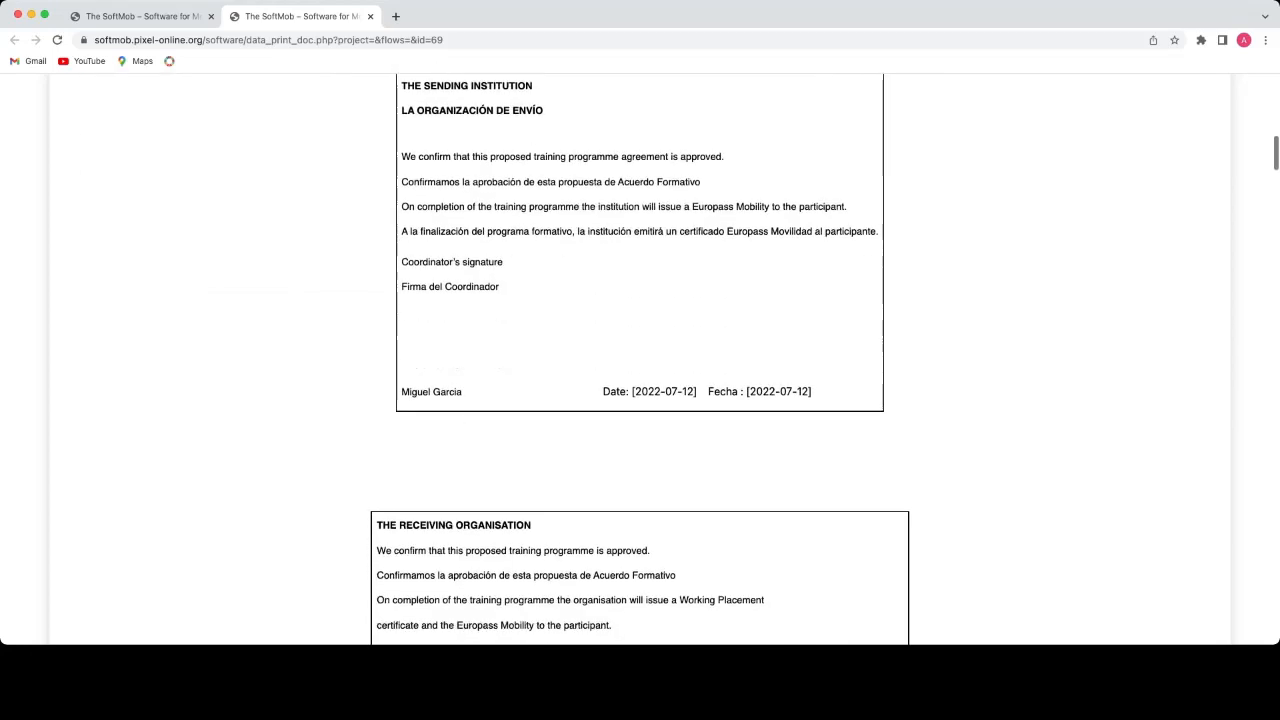
{"action": "scroll", "coordinate": [640, 360], "scroll_direction": "down", "scroll_amount": 10}
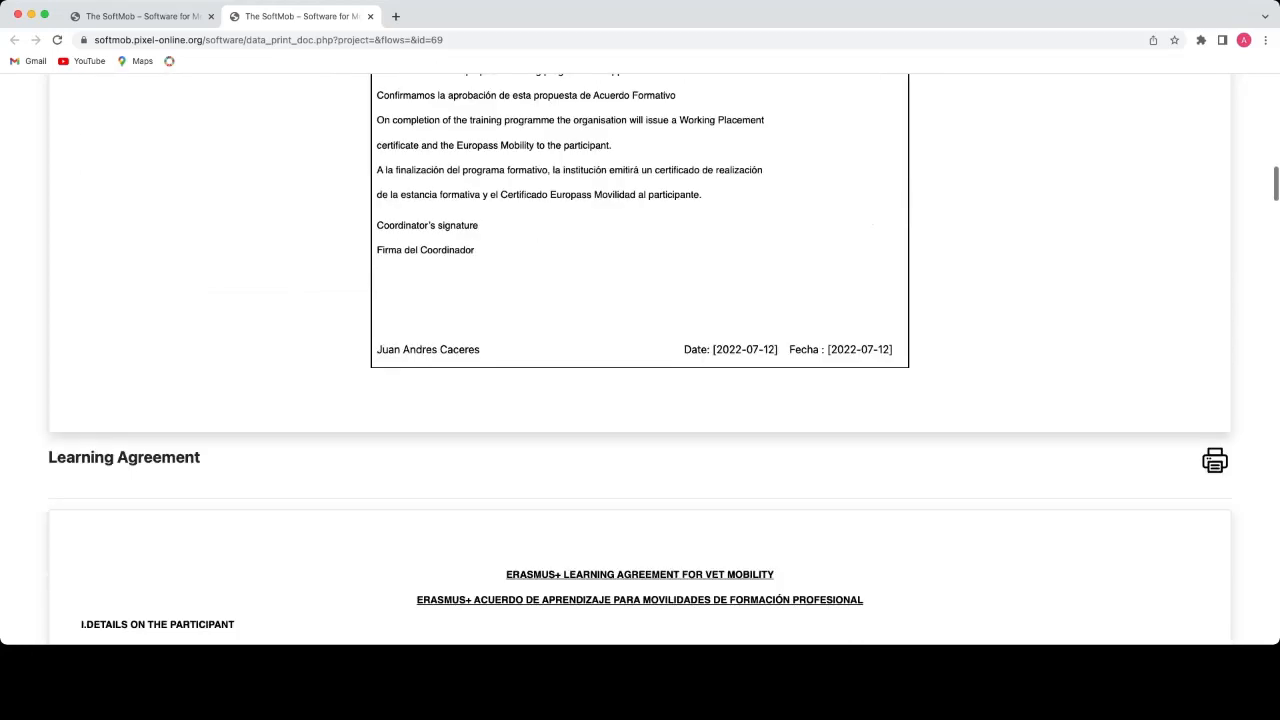
Review the second participant's agreement, including the receiving organisation box, and return to the start of the generated documents.
{"action": "scroll", "coordinate": [640, 360], "scroll_direction": "down", "scroll_amount": 5}
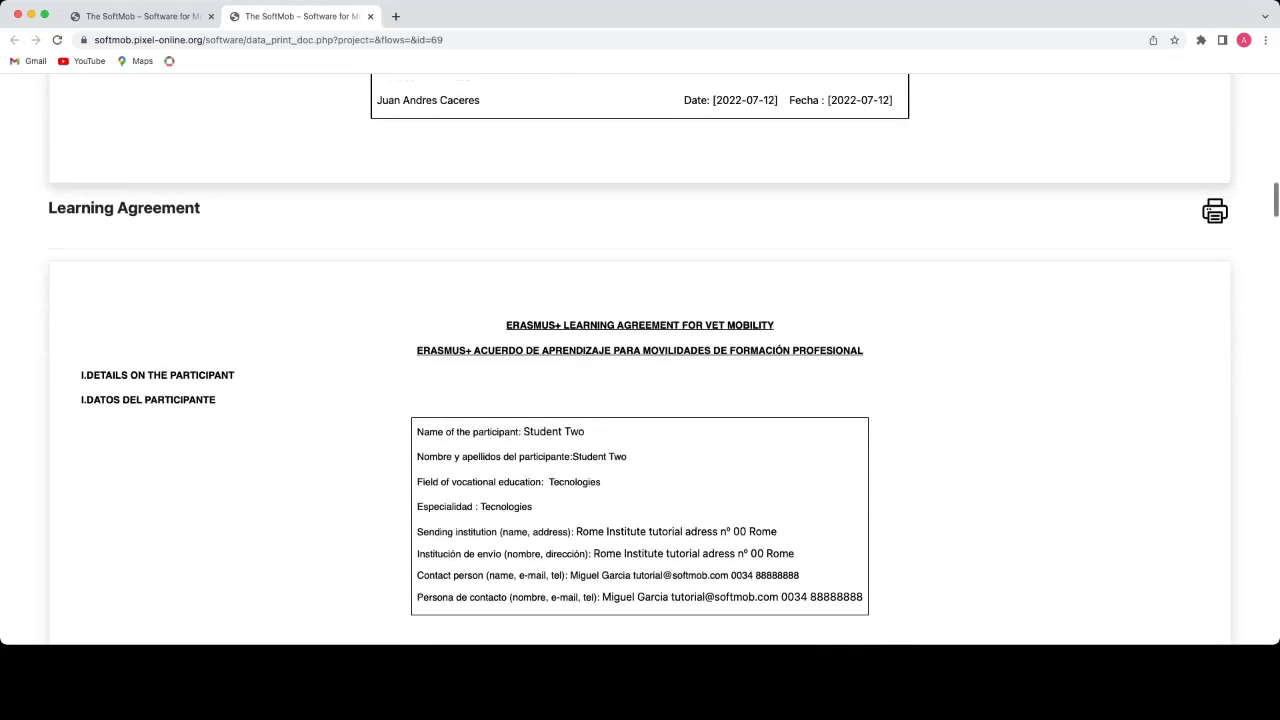
{"action": "scroll", "coordinate": [640, 360], "scroll_direction": "down", "scroll_amount": 2}
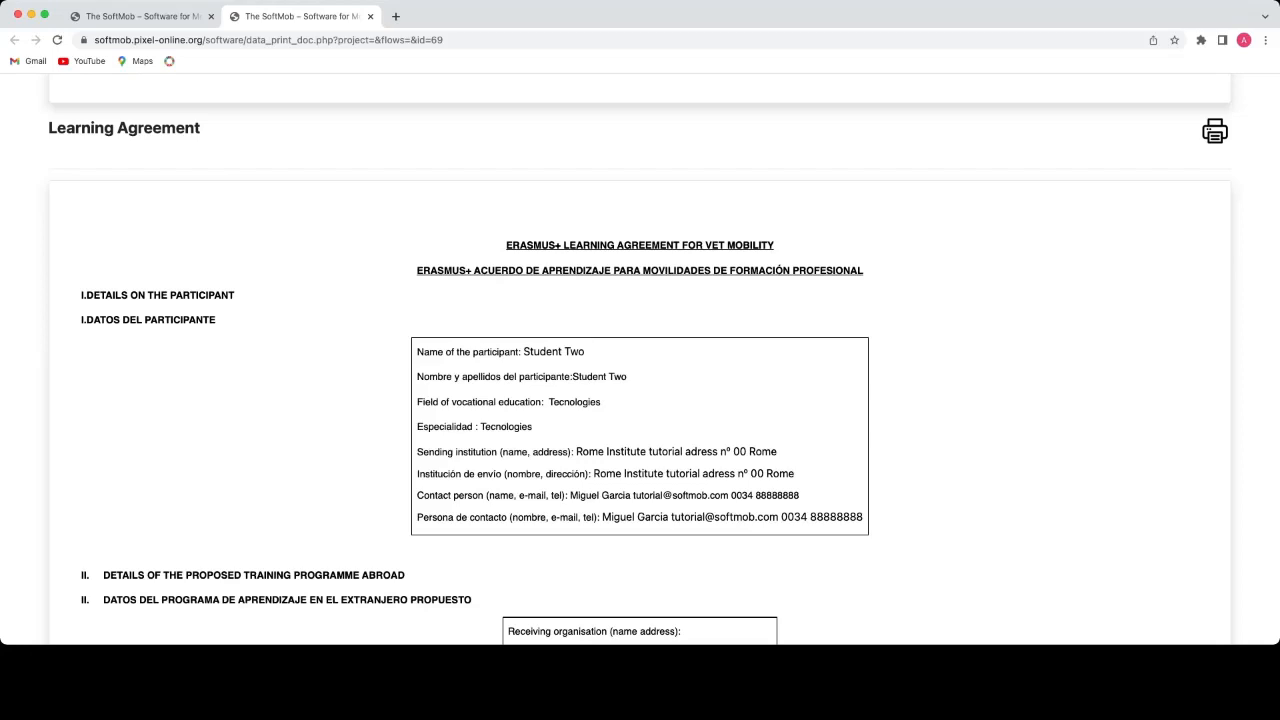
{"action": "scroll", "coordinate": [640, 360], "scroll_direction": "down", "scroll_amount": 5}
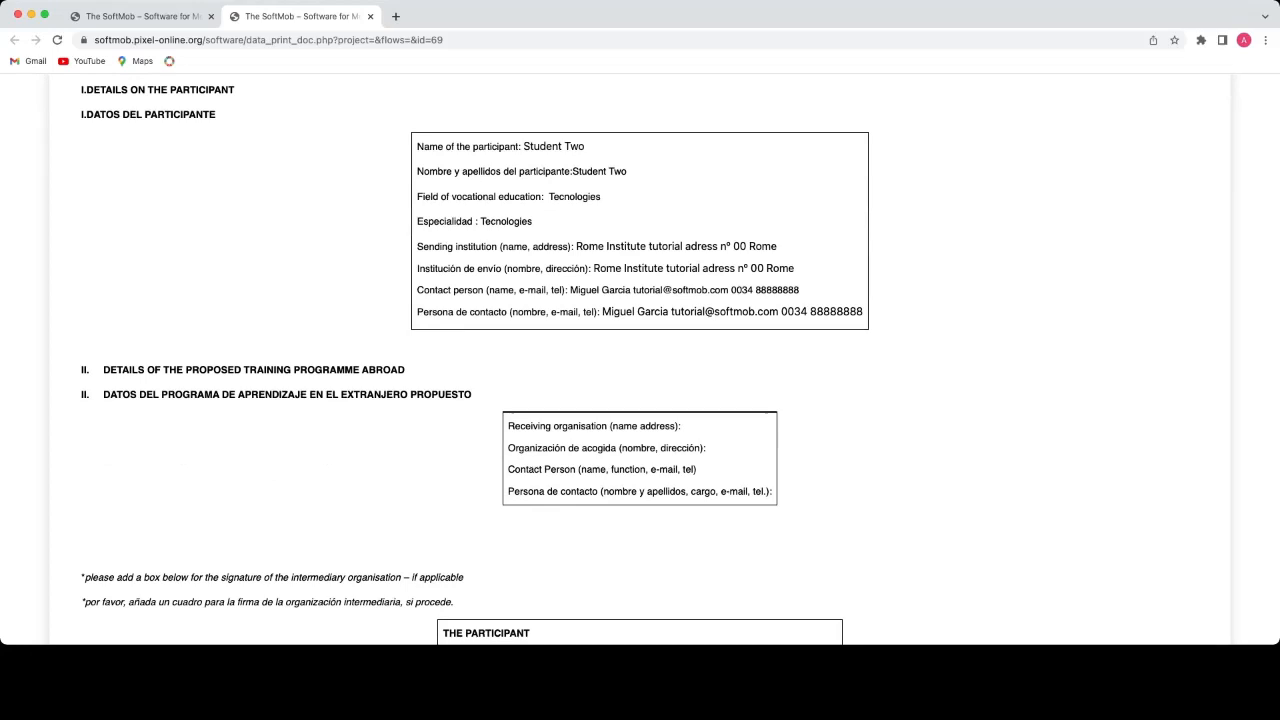
{"action": "scroll", "coordinate": [640, 360], "scroll_direction": "up", "scroll_amount": 12}
{"action": "scroll", "coordinate": [640, 360], "scroll_direction": "up", "scroll_amount": 20}
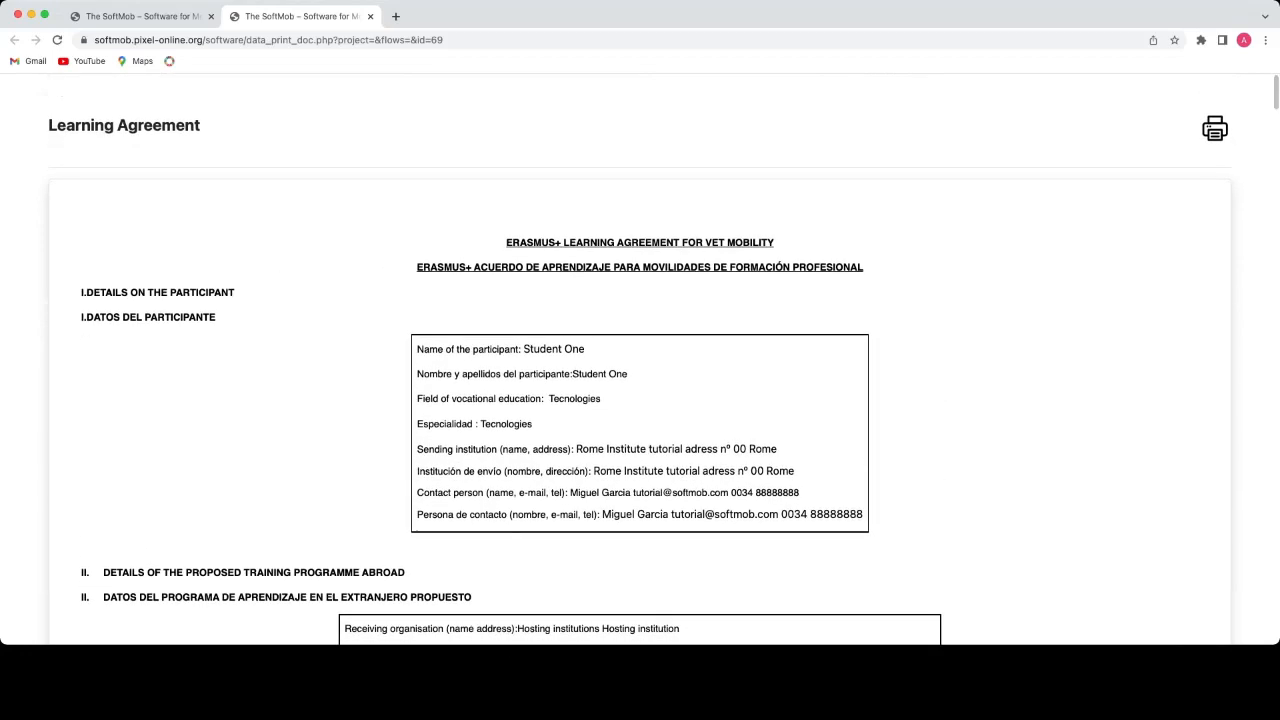
Return to the participants page and review the document filters and each student's profile, diary, docs and check list options.
{"action": "left_click", "coordinate": [140, 16]}
{"action": "scroll", "coordinate": [640, 360], "scroll_direction": "down", "scroll_amount": 1}
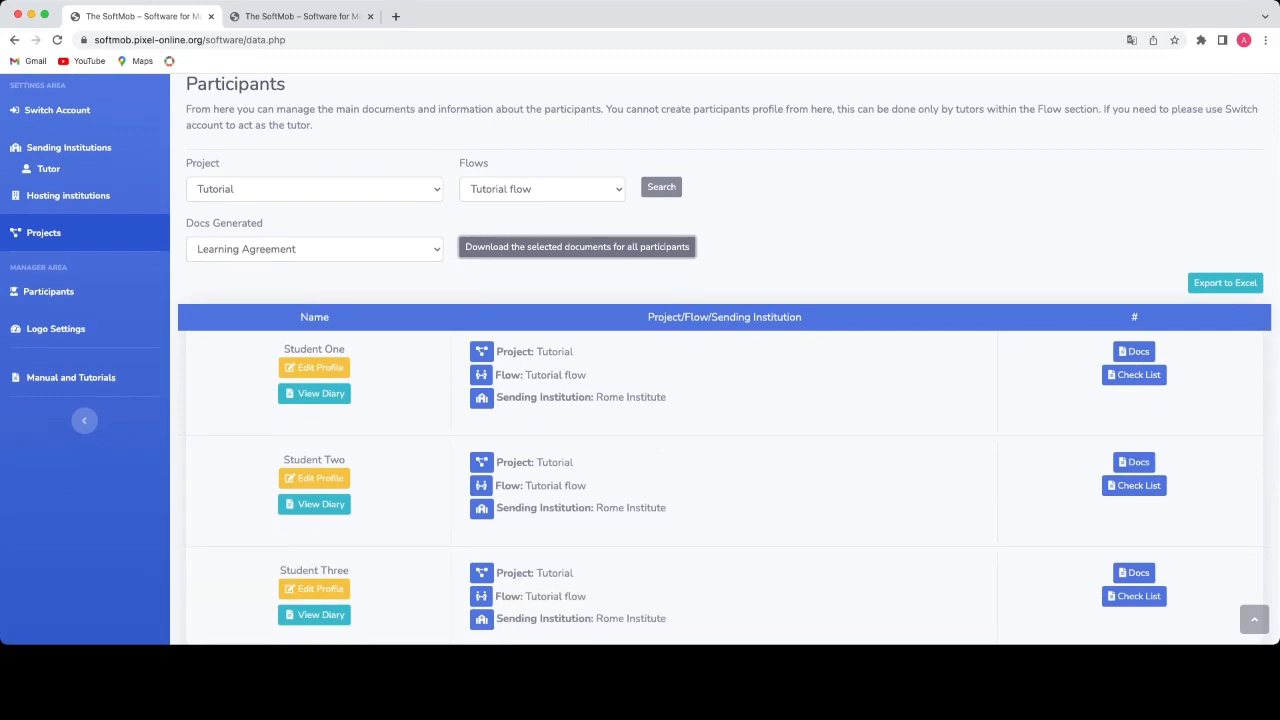
{"action": "scroll", "coordinate": [640, 360], "scroll_direction": "up", "scroll_amount": 5}
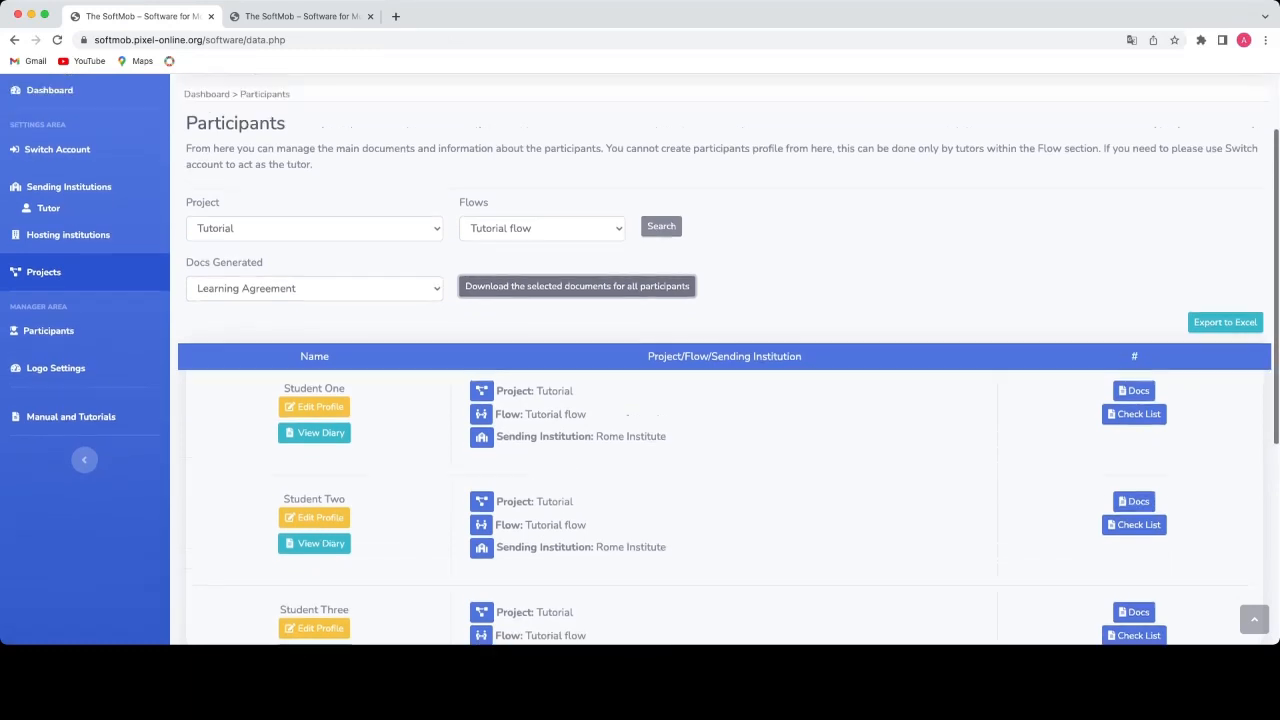
{"action": "scroll", "coordinate": [640, 360], "scroll_direction": "up", "scroll_amount": 1}
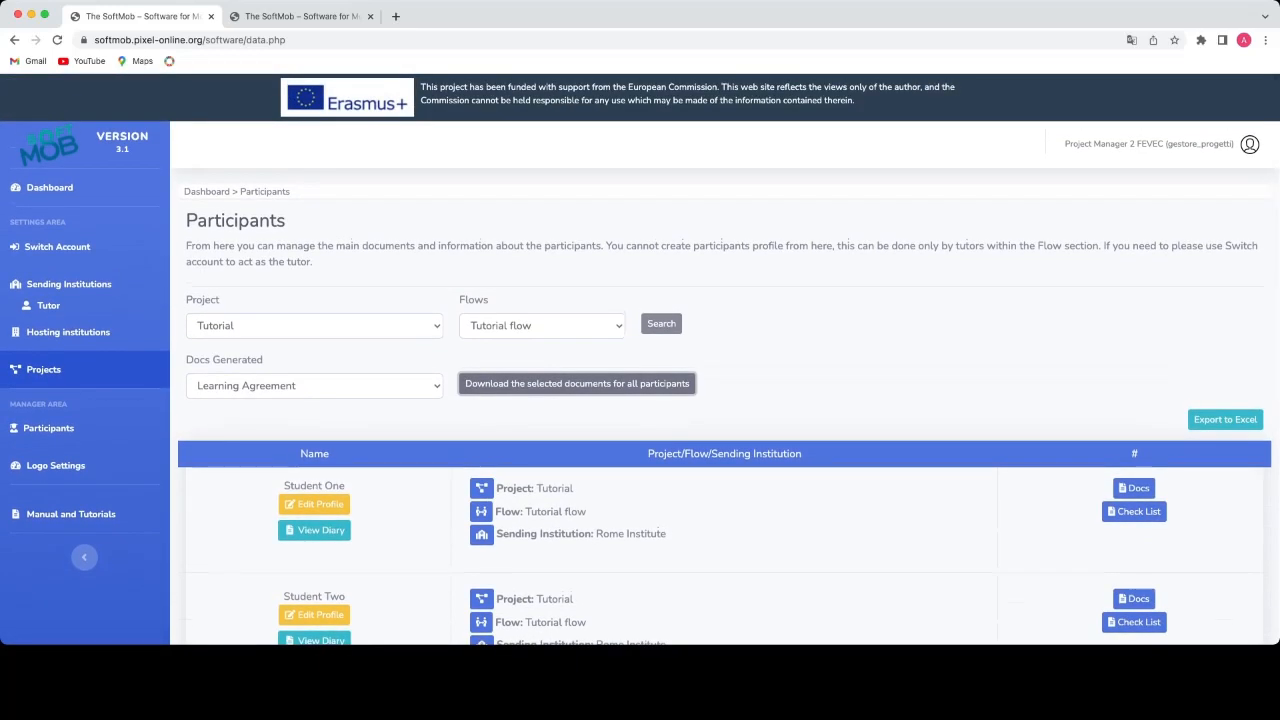
{"action": "scroll", "coordinate": [640, 360], "scroll_direction": "down", "scroll_amount": 4}
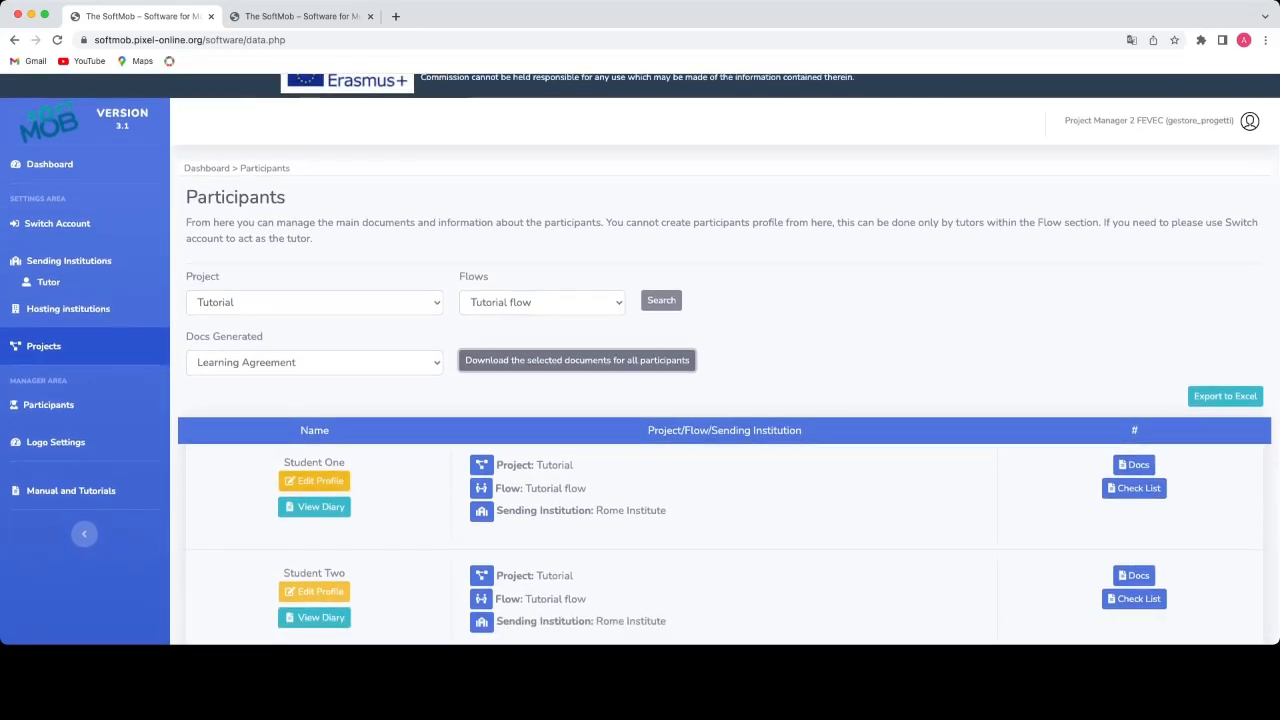
{"action": "scroll", "coordinate": [640, 360], "scroll_direction": "down", "scroll_amount": 1}
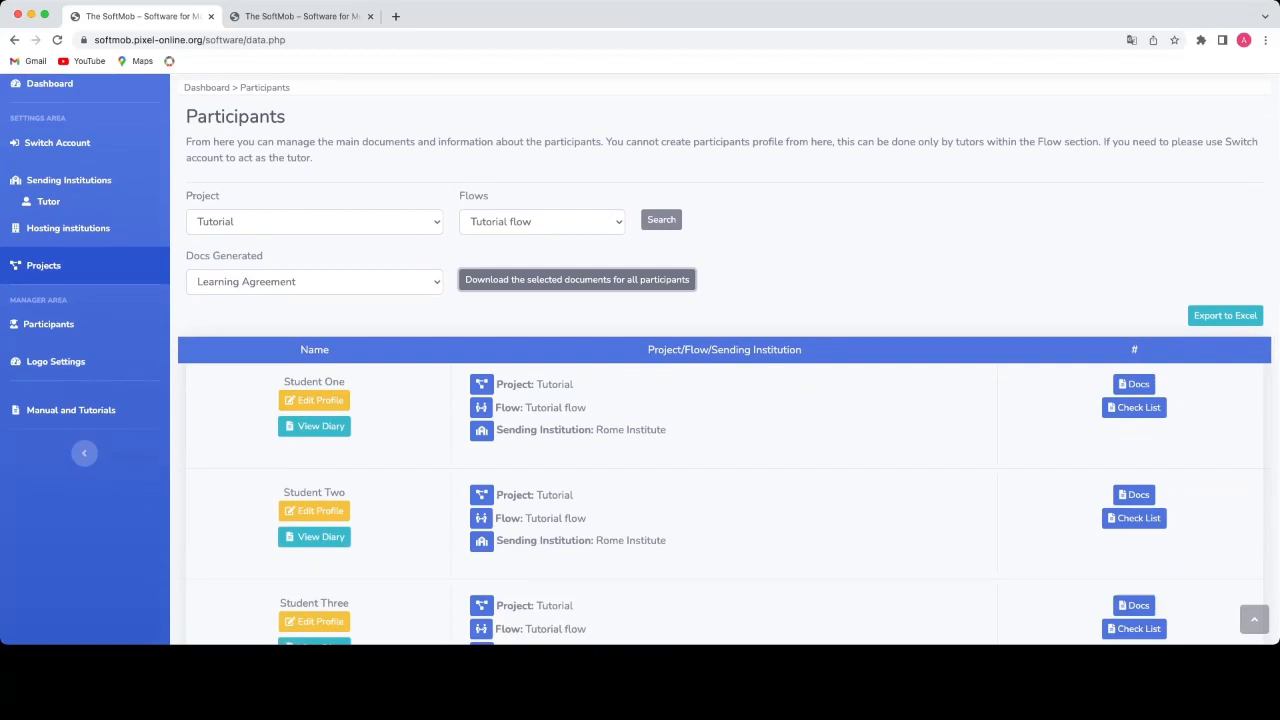
{"action": "scroll", "coordinate": [640, 360], "scroll_direction": "down", "scroll_amount": 10}
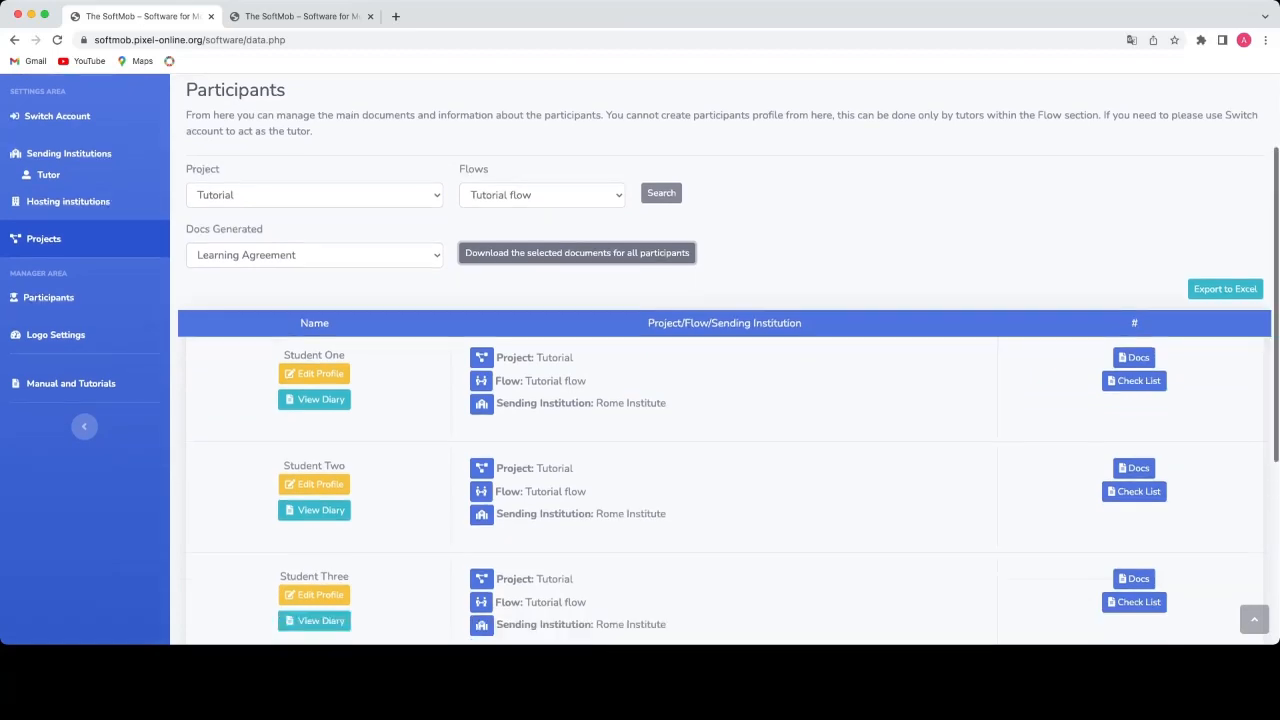
{"action": "scroll", "coordinate": [640, 360], "scroll_direction": "down", "scroll_amount": 1}
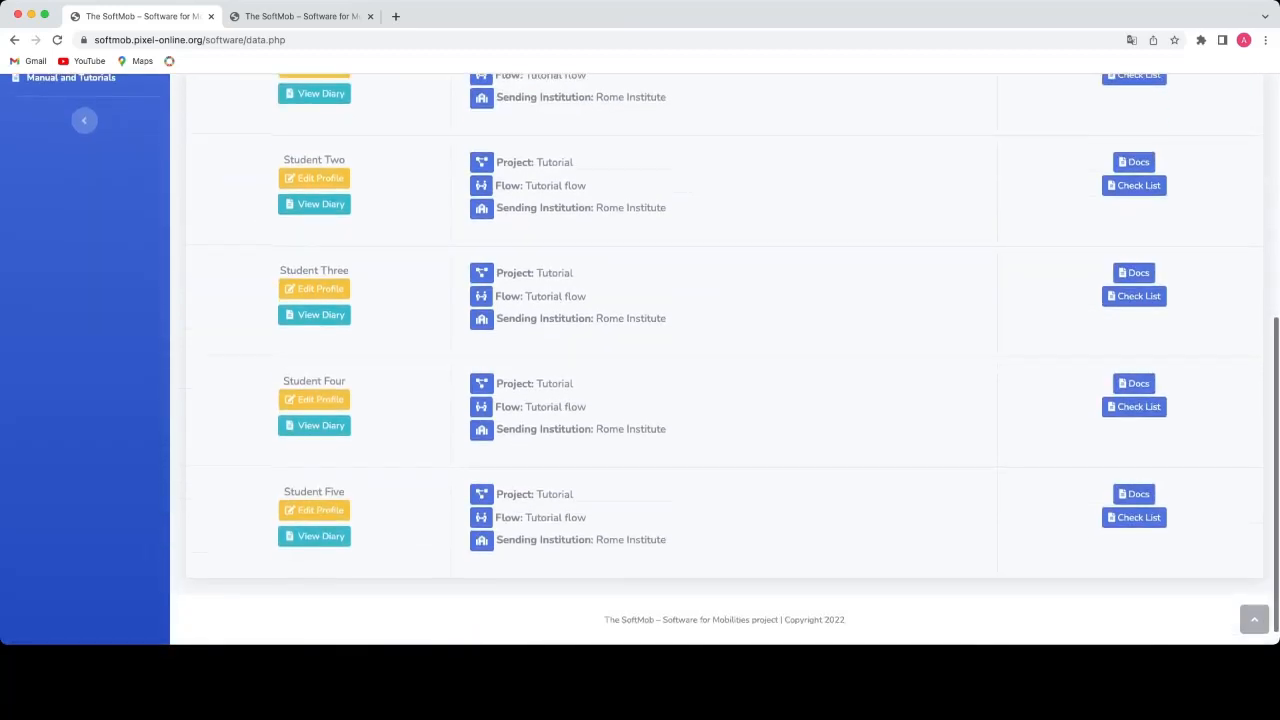
{"action": "scroll", "coordinate": [640, 360], "scroll_direction": "up", "scroll_amount": 5}
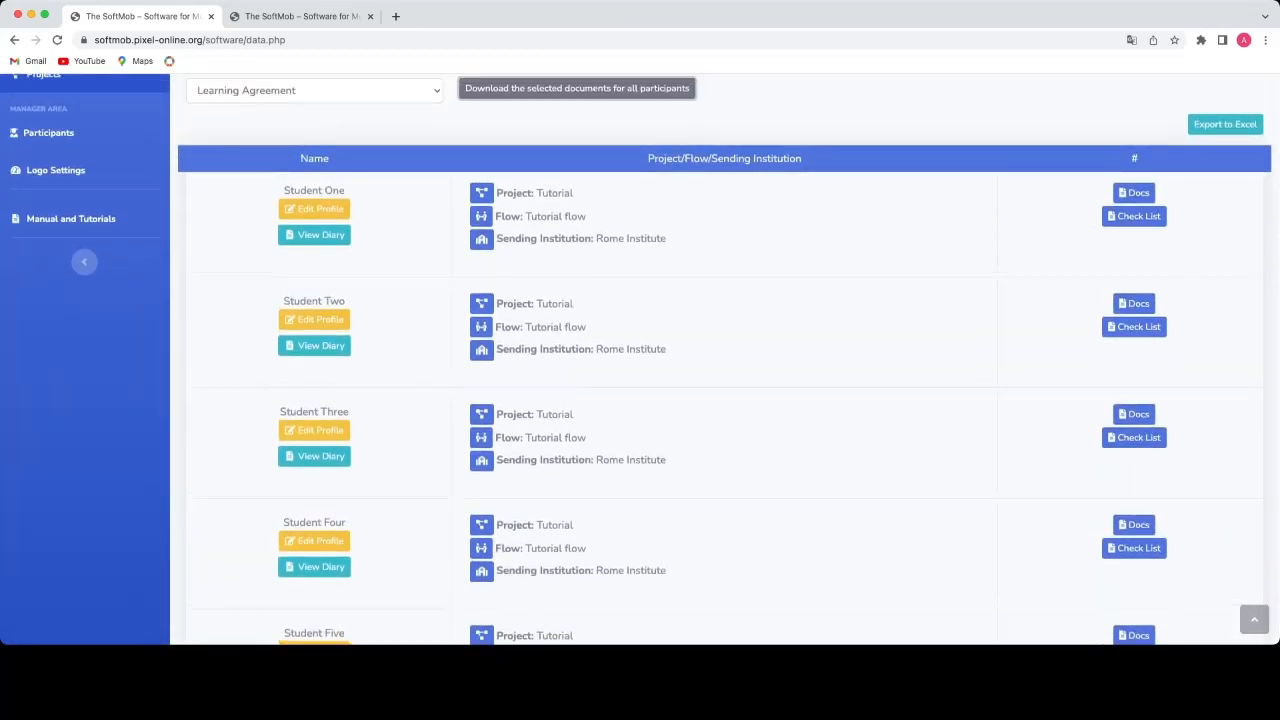
{"action": "scroll", "coordinate": [640, 360], "scroll_direction": "up", "scroll_amount": 1}
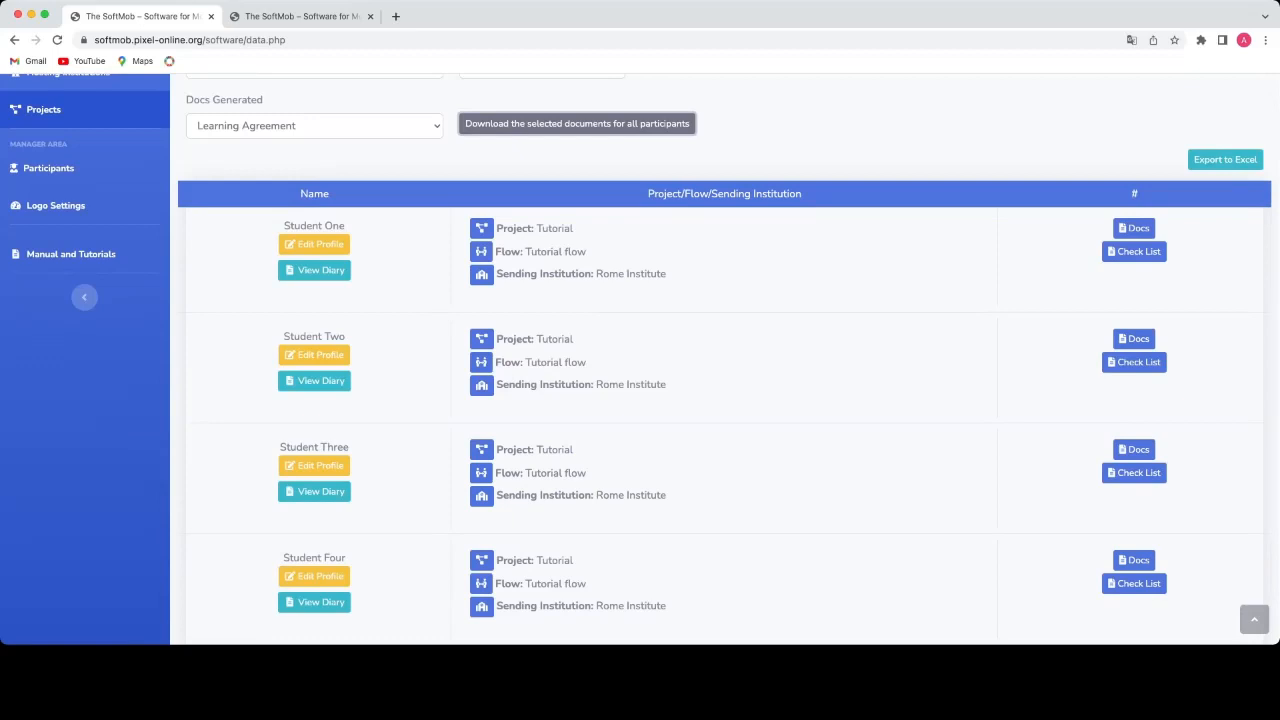
Open the first listed participant's documents and display their individual Learning Agreement for viewing and printing.
{"action": "scroll", "coordinate": [640, 360], "scroll_direction": "up", "scroll_amount": 3}
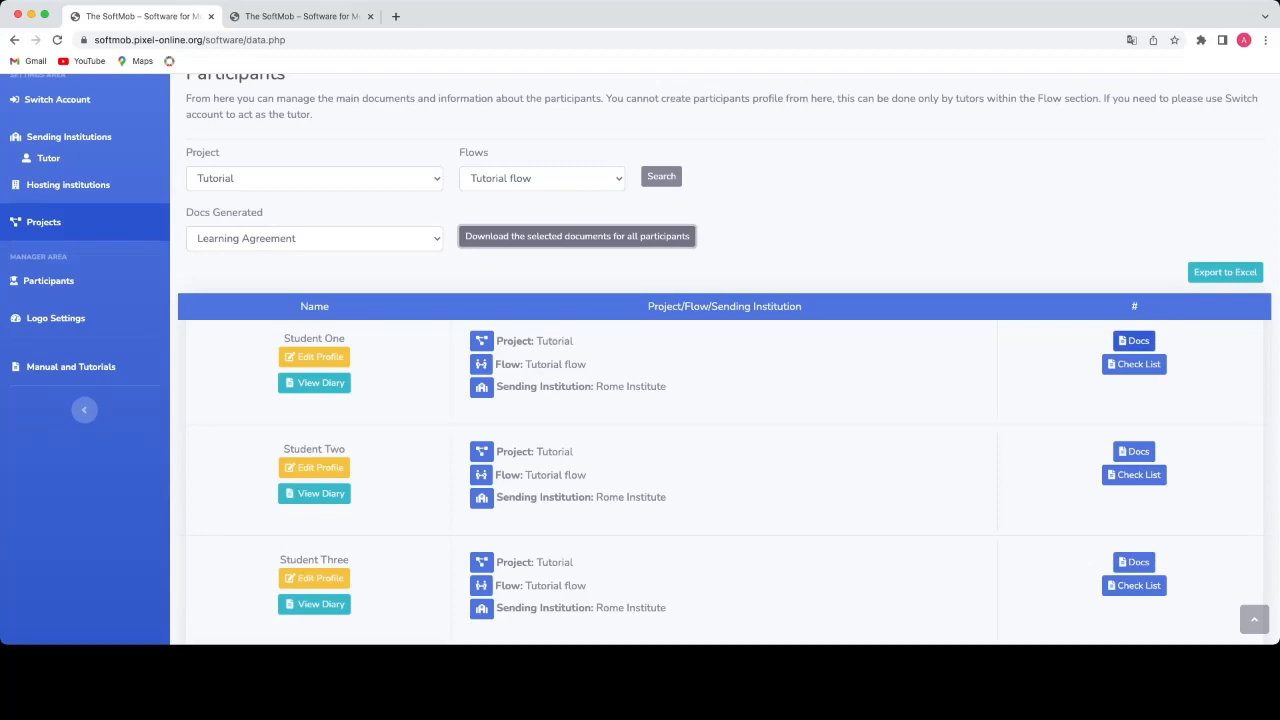
{"action": "left_click", "coordinate": [1134, 340]}
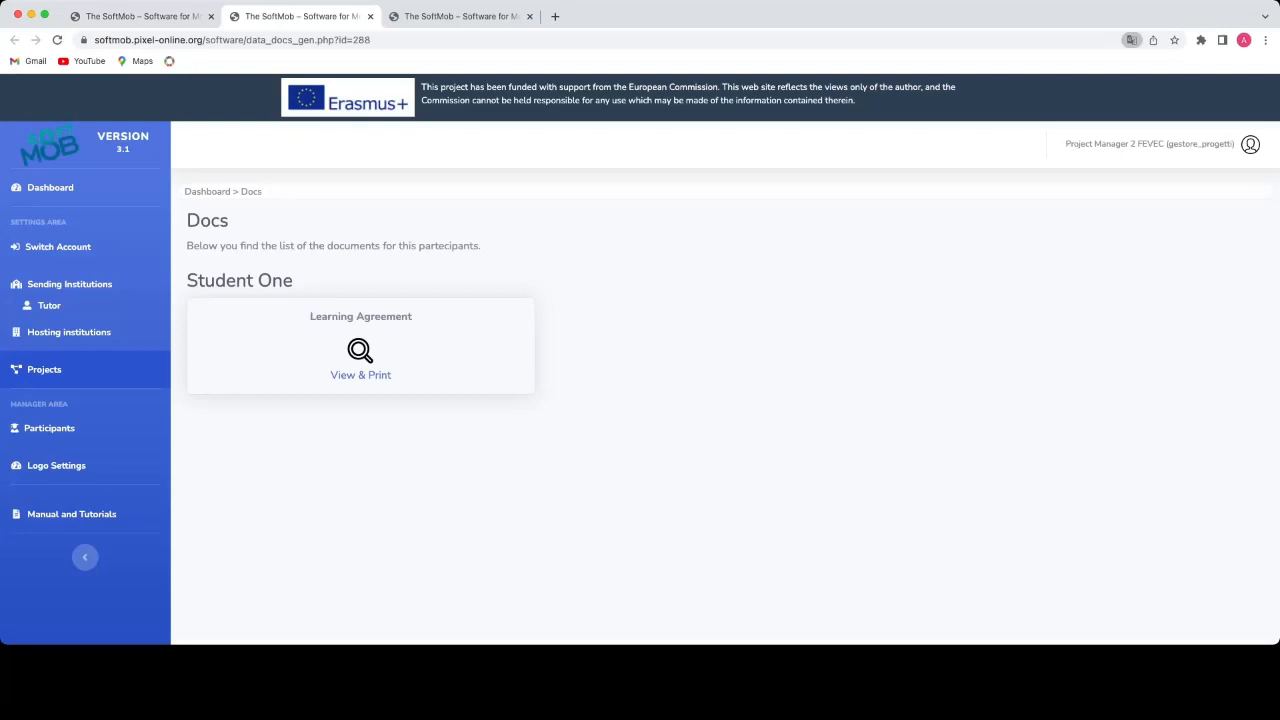
{"action": "scroll", "coordinate": [1102, 82], "scroll_direction": "up", "scroll_amount": 2}
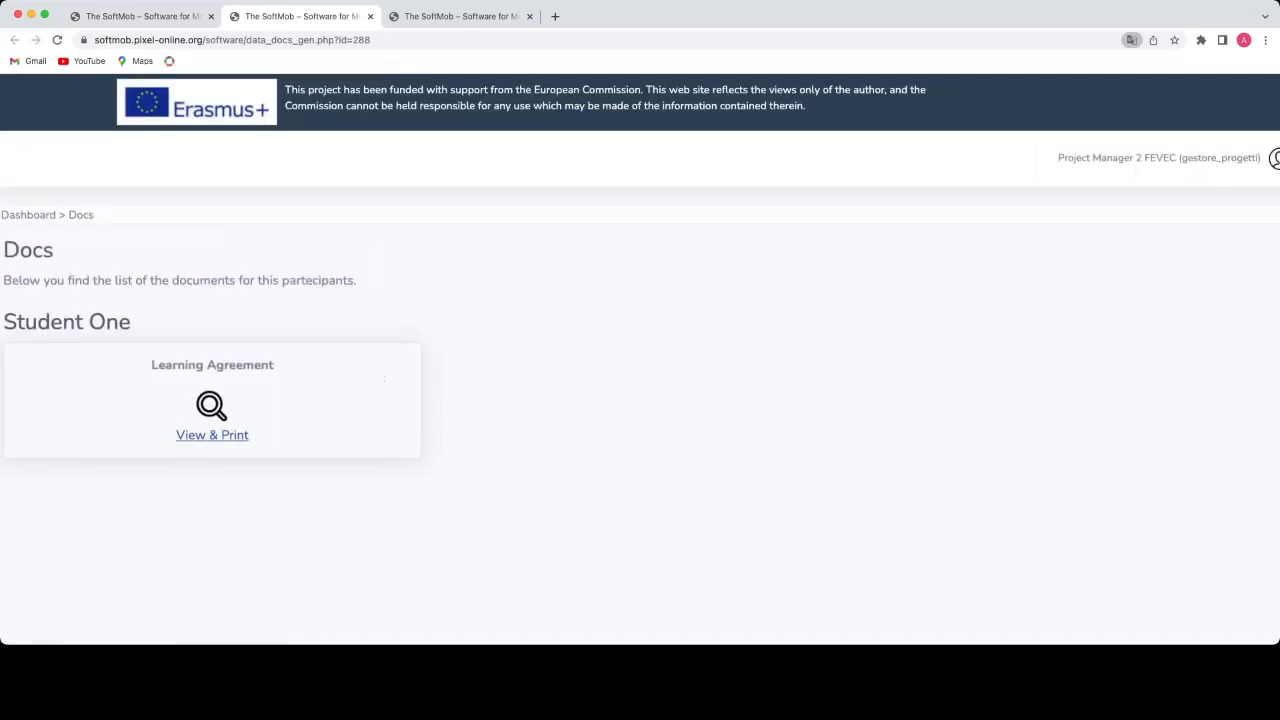
{"action": "left_click", "coordinate": [212, 434]}
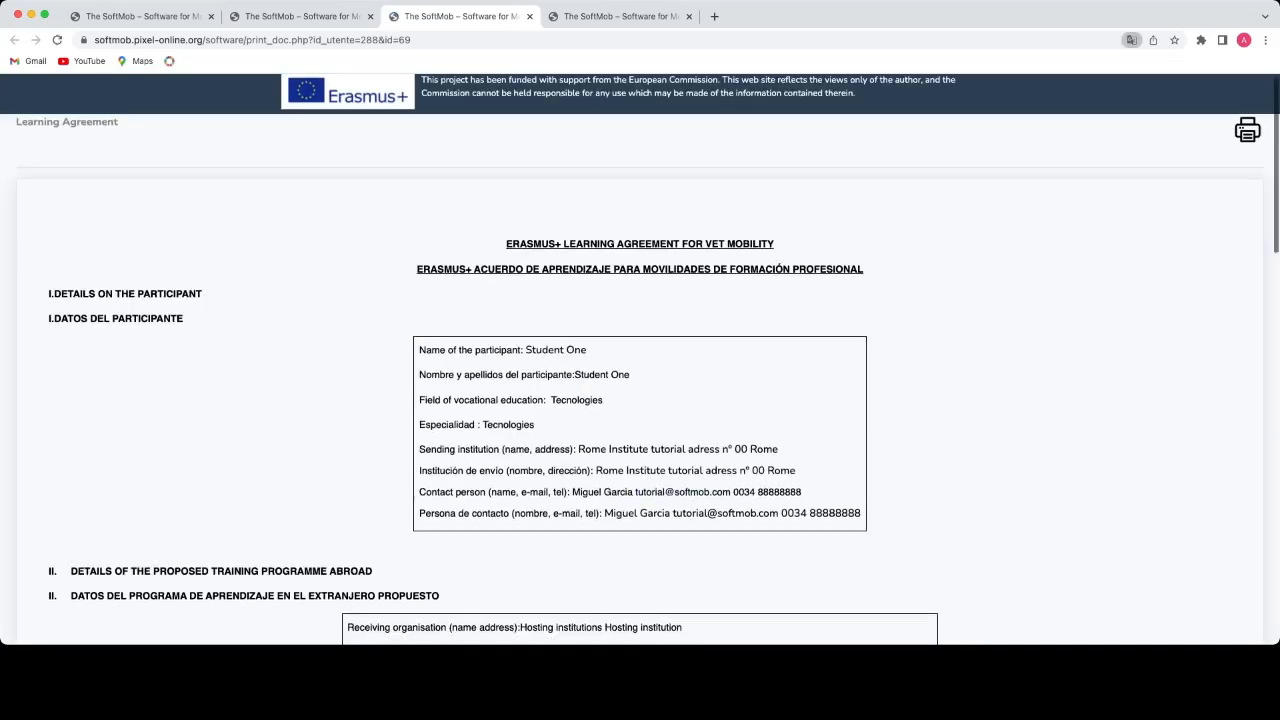
Review the individual Learning Agreement from the participant details down to the receiving organisation's signature box, and return to its start.
{"action": "scroll", "coordinate": [640, 360], "scroll_direction": "down", "scroll_amount": 10}
{"action": "scroll", "coordinate": [640, 360], "scroll_direction": "down", "scroll_amount": 10}
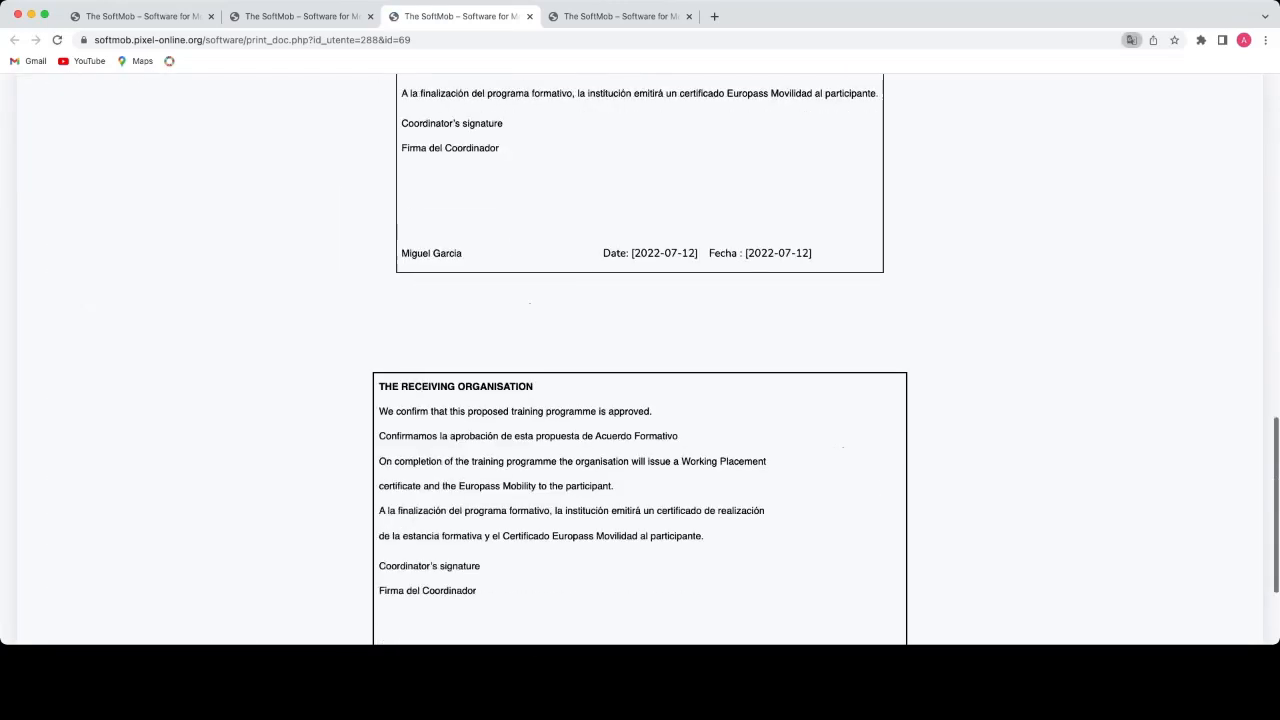
{"action": "scroll", "coordinate": [640, 360], "scroll_direction": "up", "scroll_amount": 15}
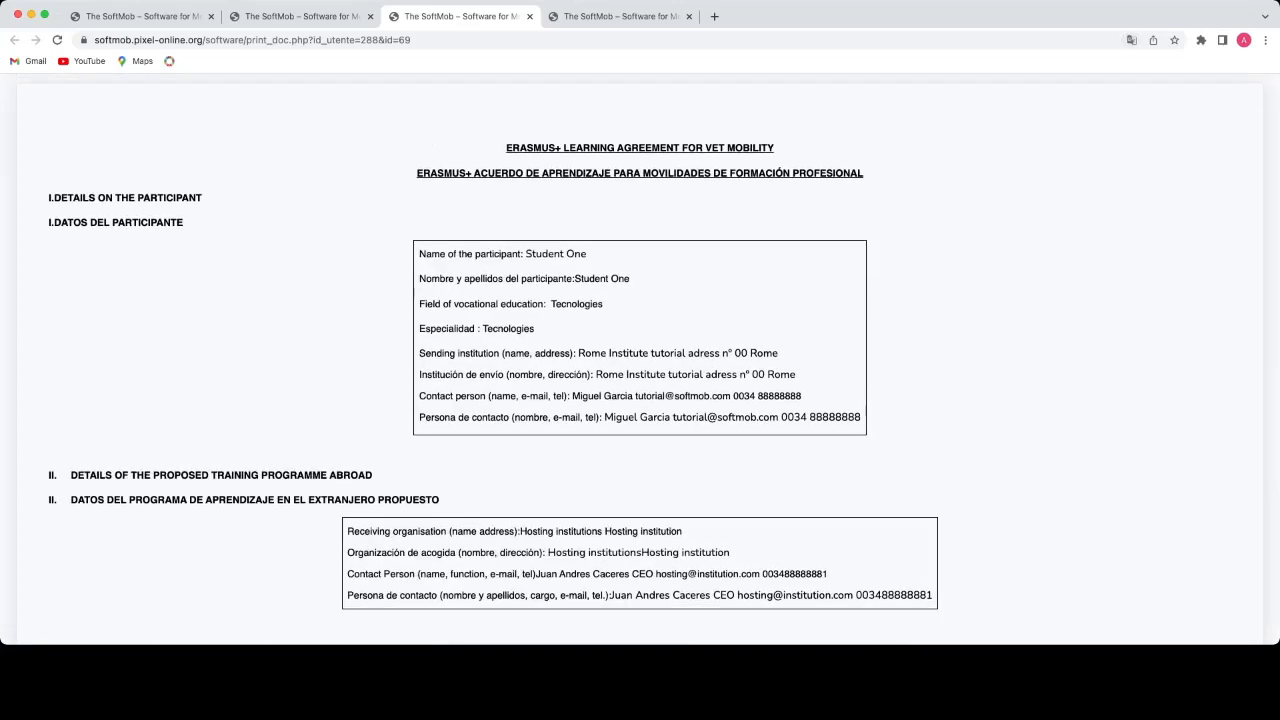
{"action": "scroll", "coordinate": [640, 360], "scroll_direction": "up", "scroll_amount": 2}
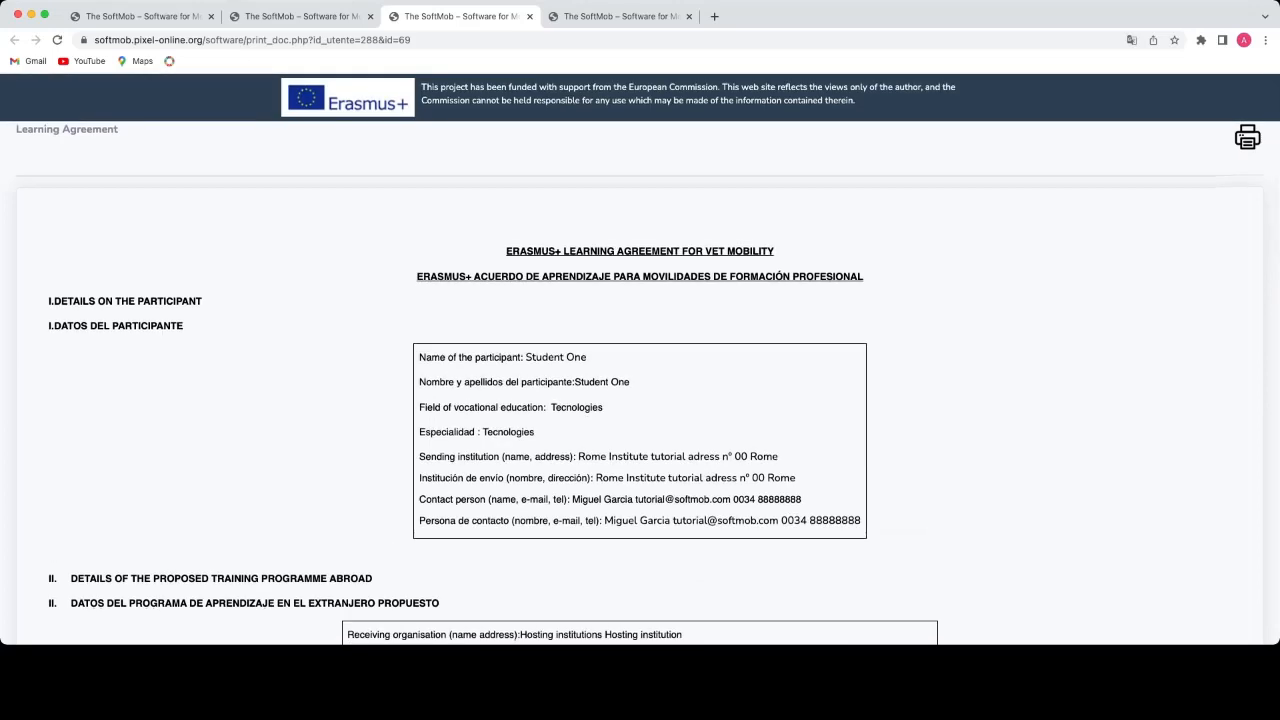